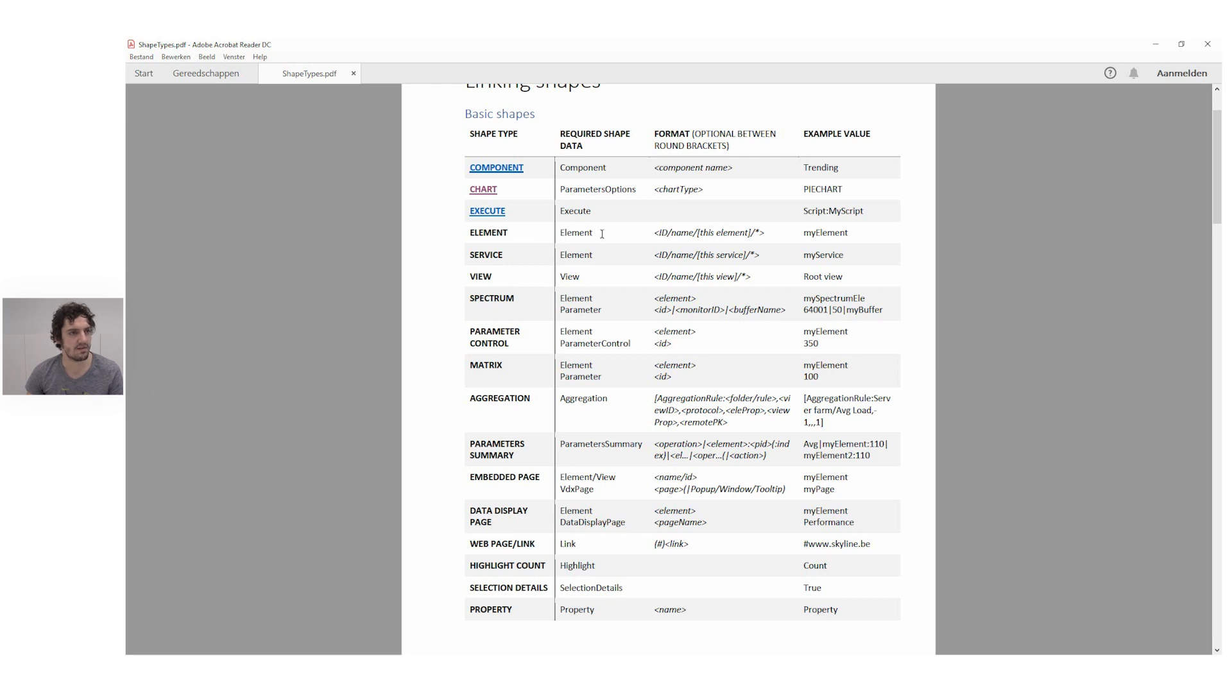
Step: Examine the format options for linking a shape to an element: ID, name, [this element] and the * wildcard
left_click_drag(652, 235, 767, 234)
left_click(767, 235)
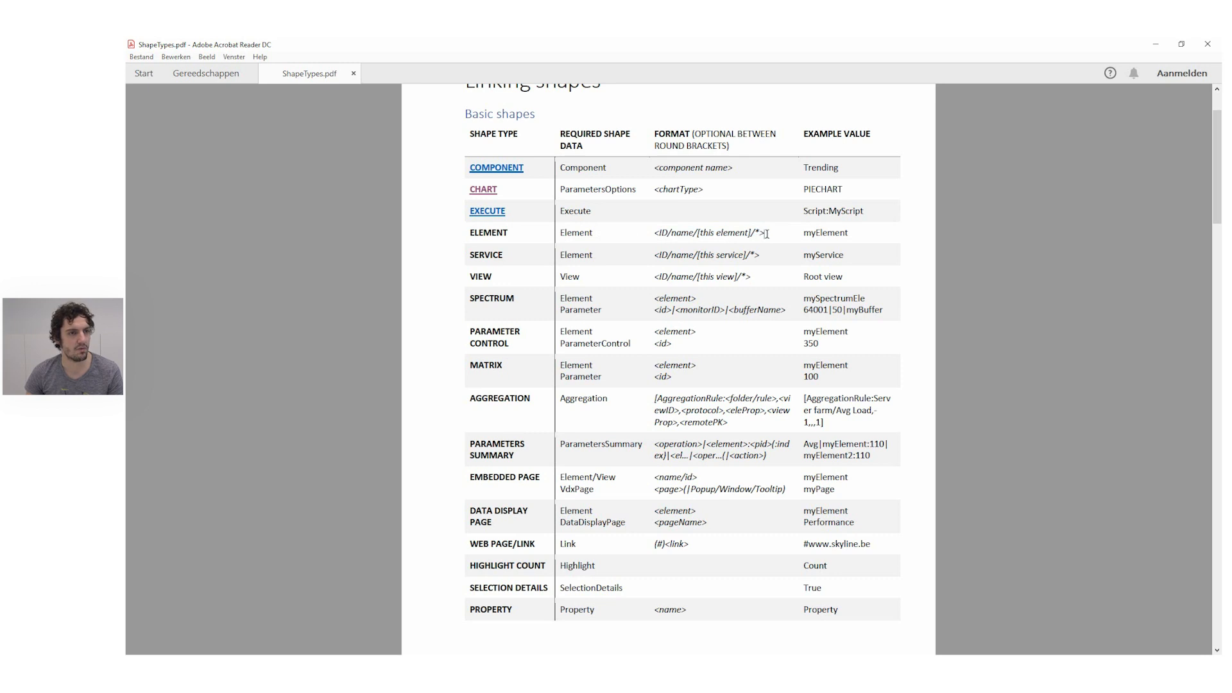
double_click(663, 234)
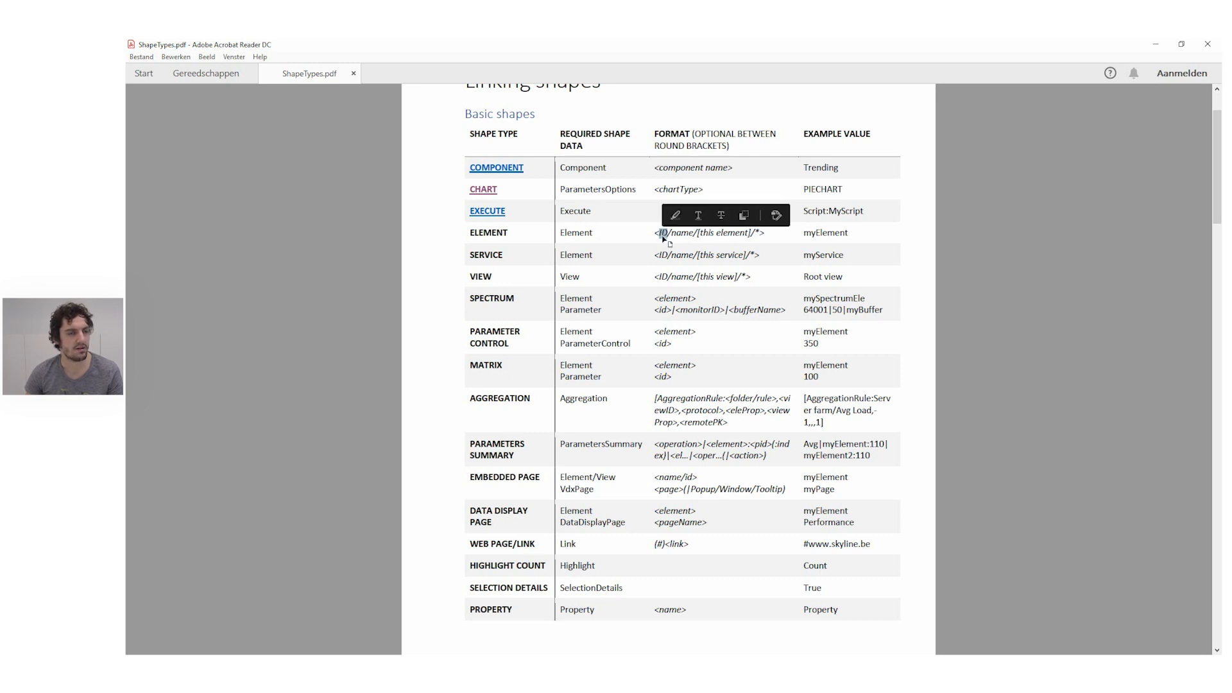
left_click(677, 234)
double_click(679, 233)
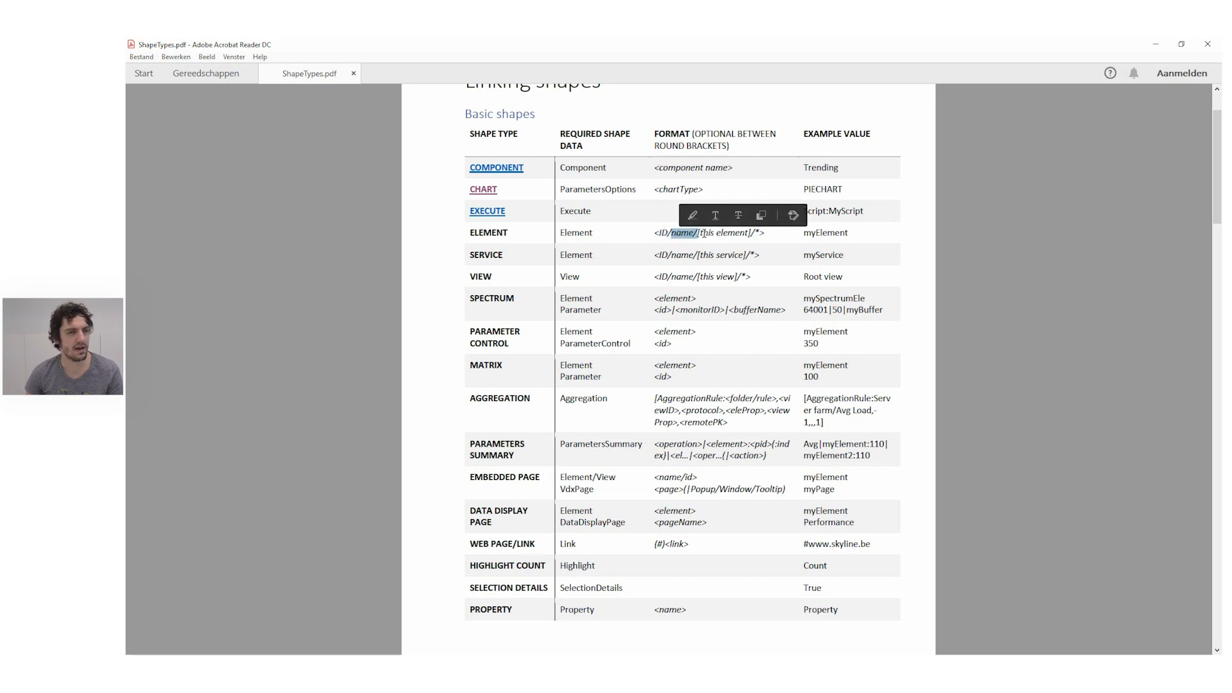
left_click(706, 234)
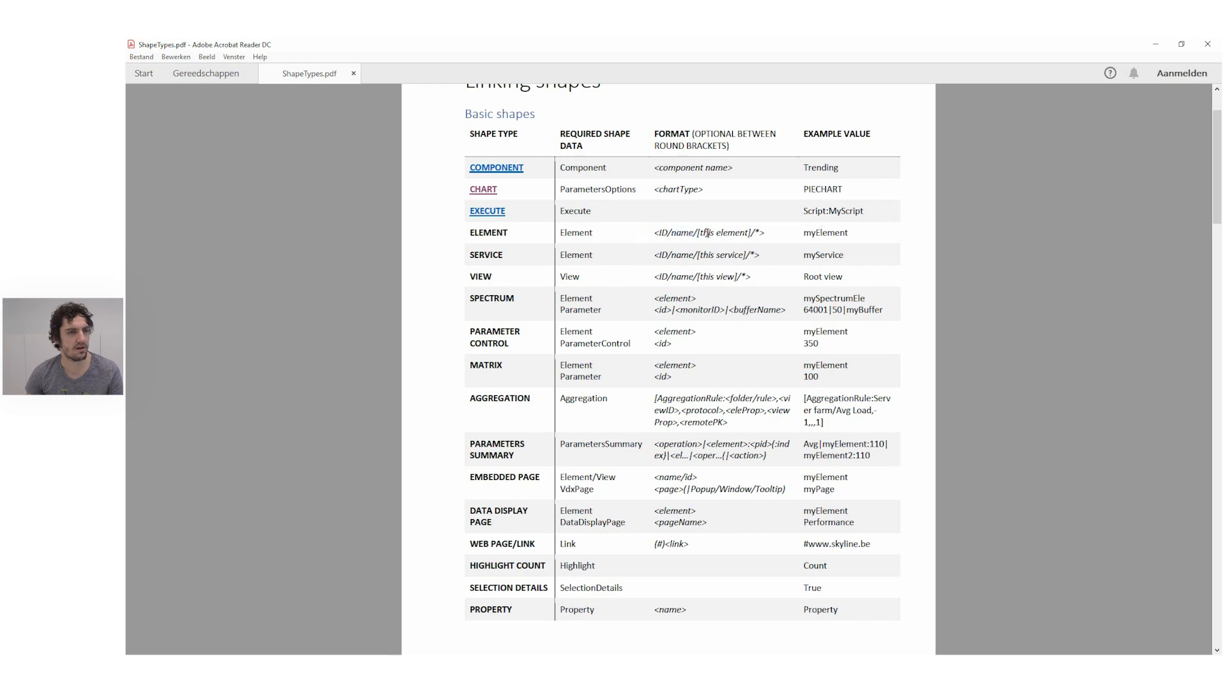
mouse_move(700, 233)
left_mouse_down()
mouse_move(755, 233)
mouse_move(671, 234)
left_mouse_up()
left_click(756, 234)
left_click(729, 238)
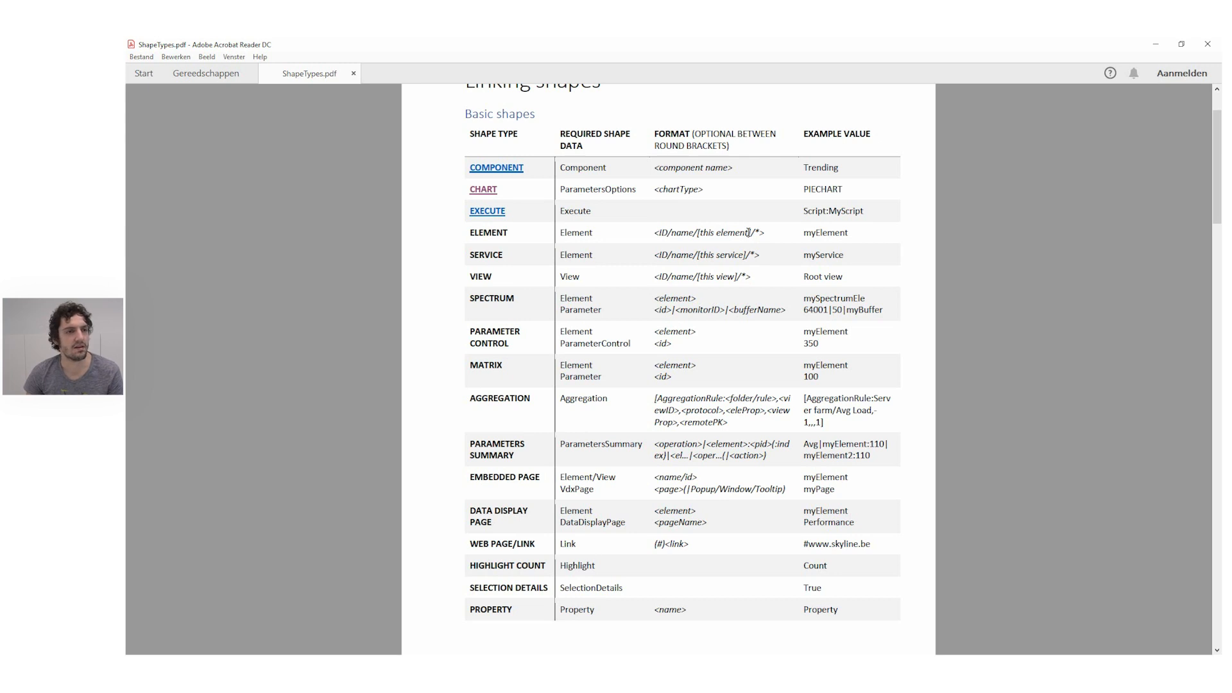
left_click(762, 232)
double_click(762, 233)
left_click(762, 233)
left_click(762, 233)
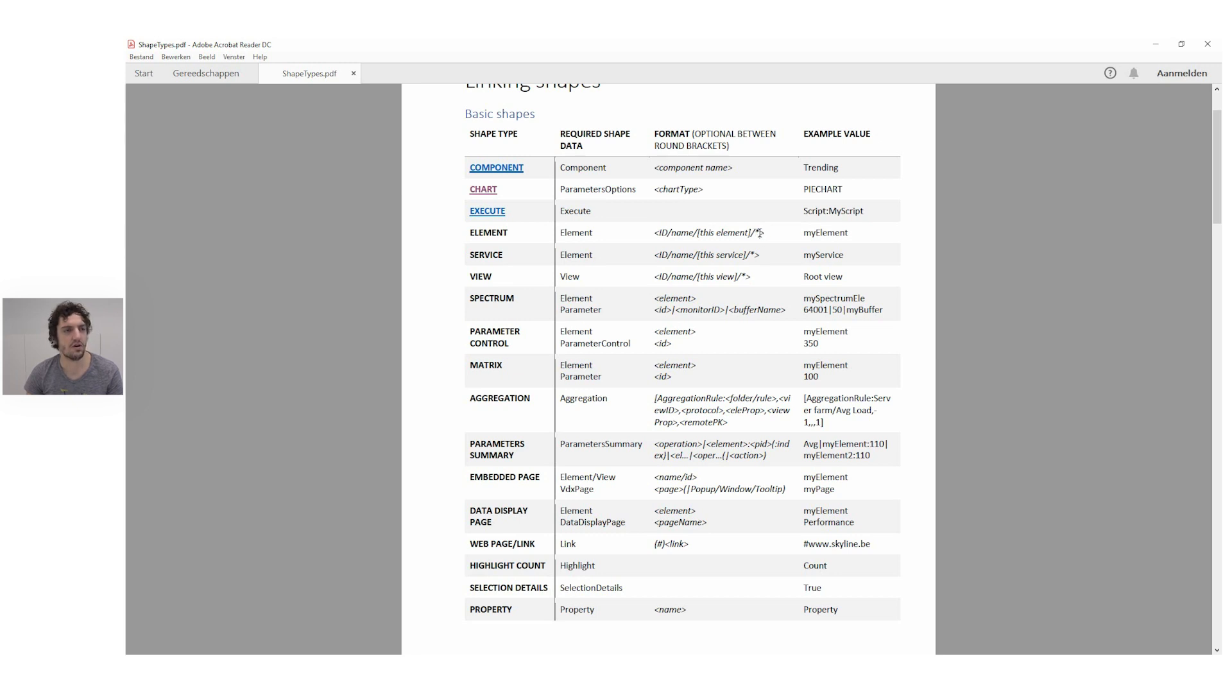
double_click(761, 233)
left_click(758, 233)
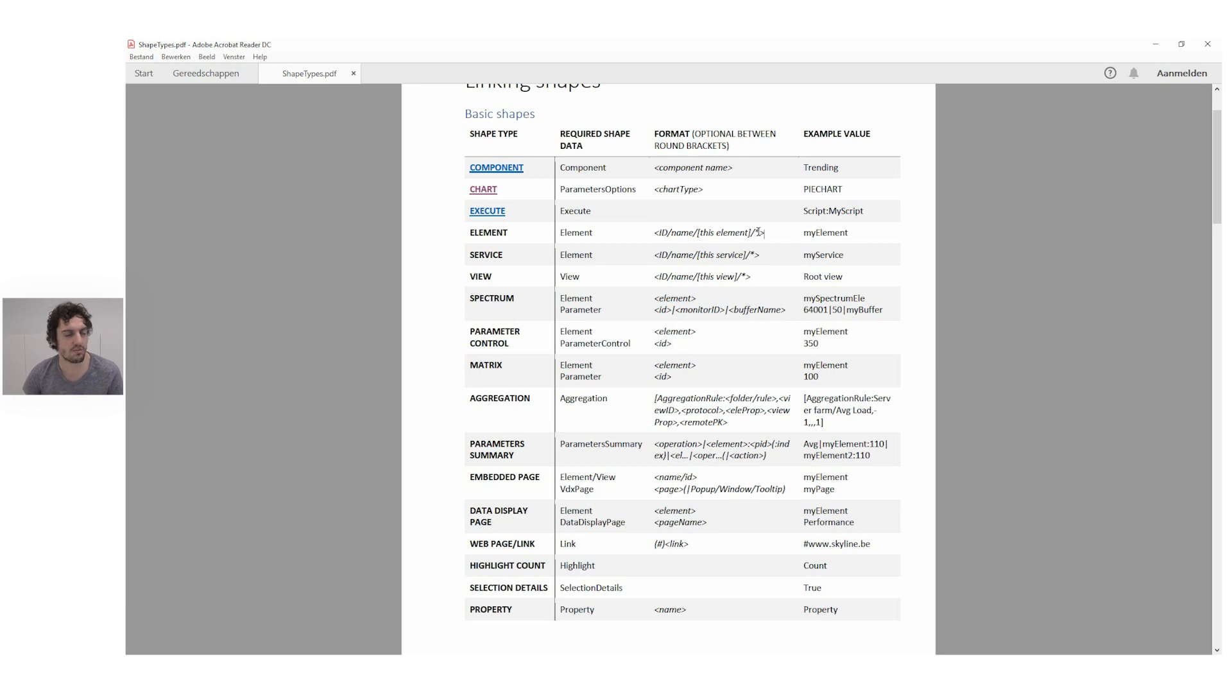
Step: Switch to DataMiner and assign a new blank Visio drawing to the IRD 01 element
key("alt")
key("alt+Tab")
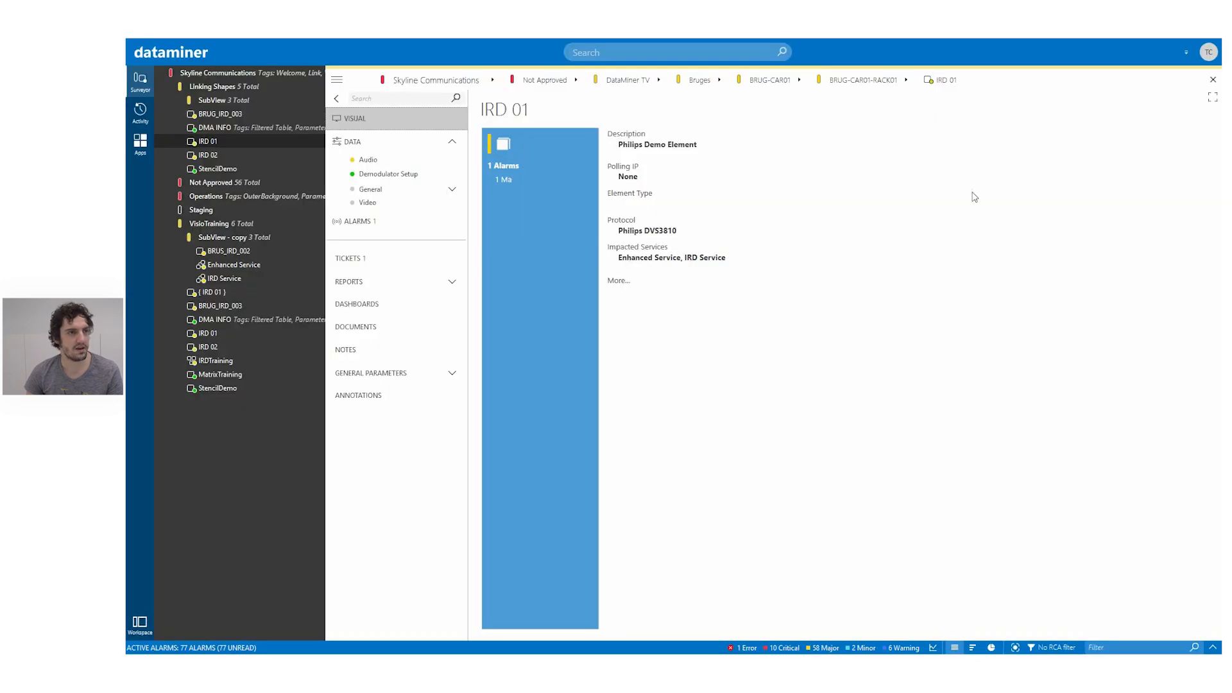
right_click(782, 303)
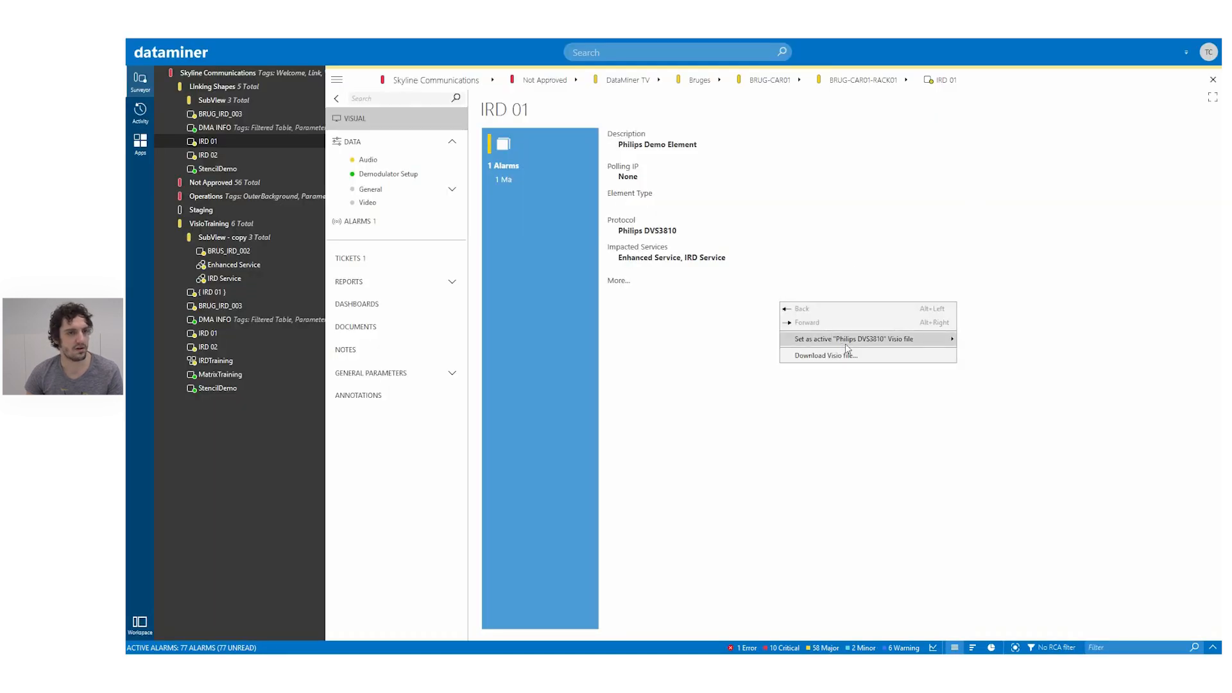
mouse_move(845, 345)
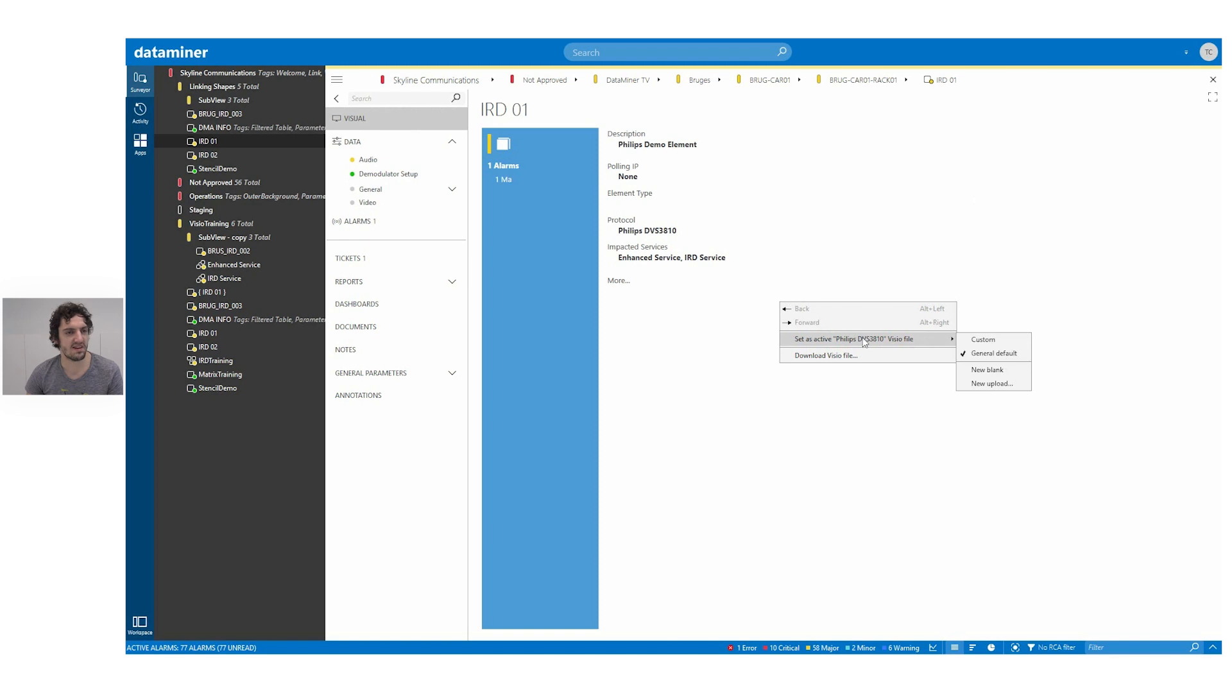
left_click(985, 371)
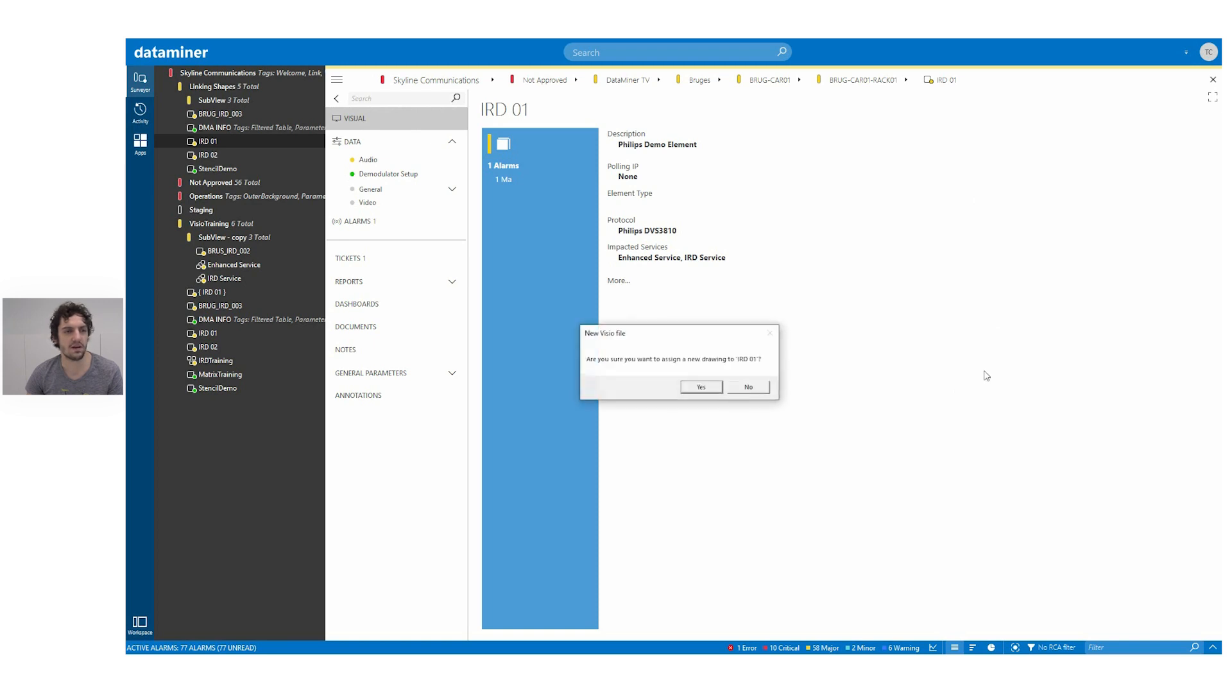
left_click(698, 390)
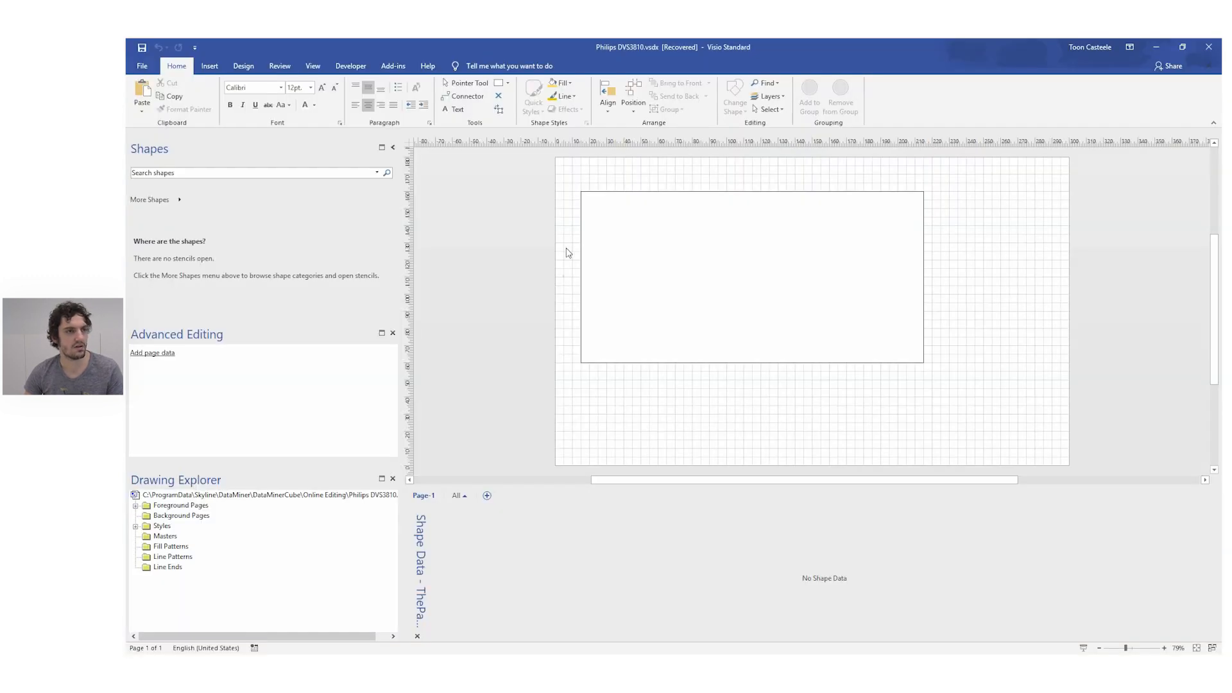
Step: Replace the default rectangle on the page with a new rectangle about 50 mm wide and 20 mm high near the page's upper-left corner
left_click(745, 267)
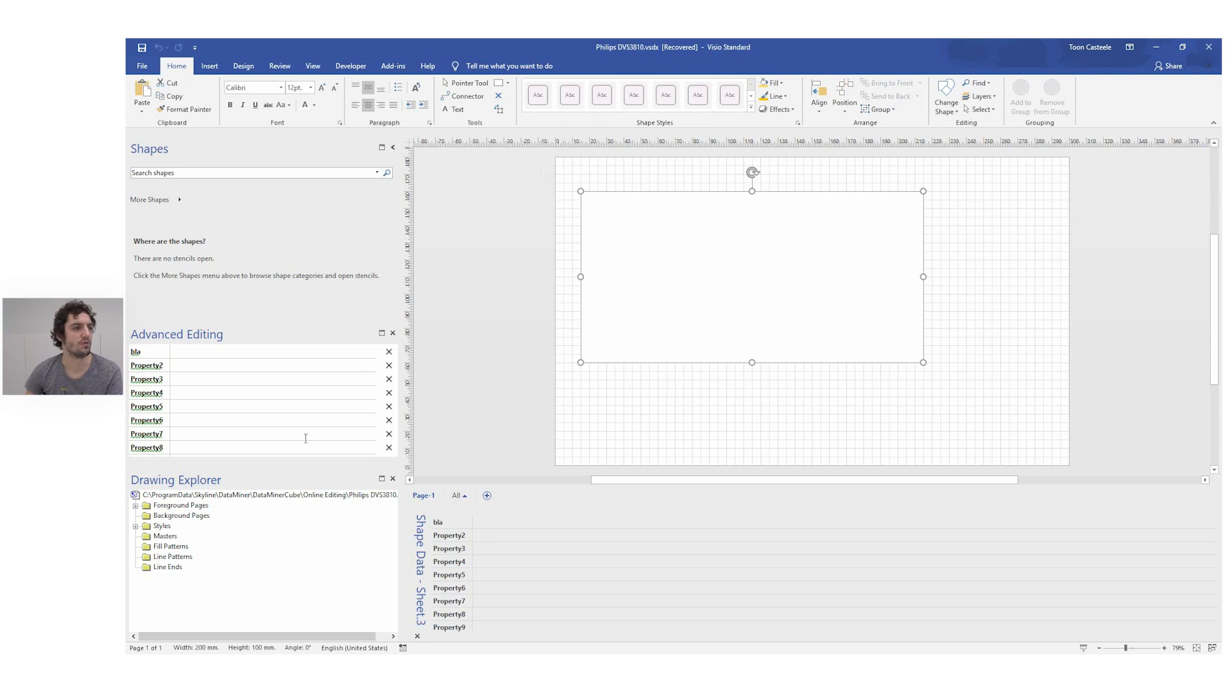
key("Delete")
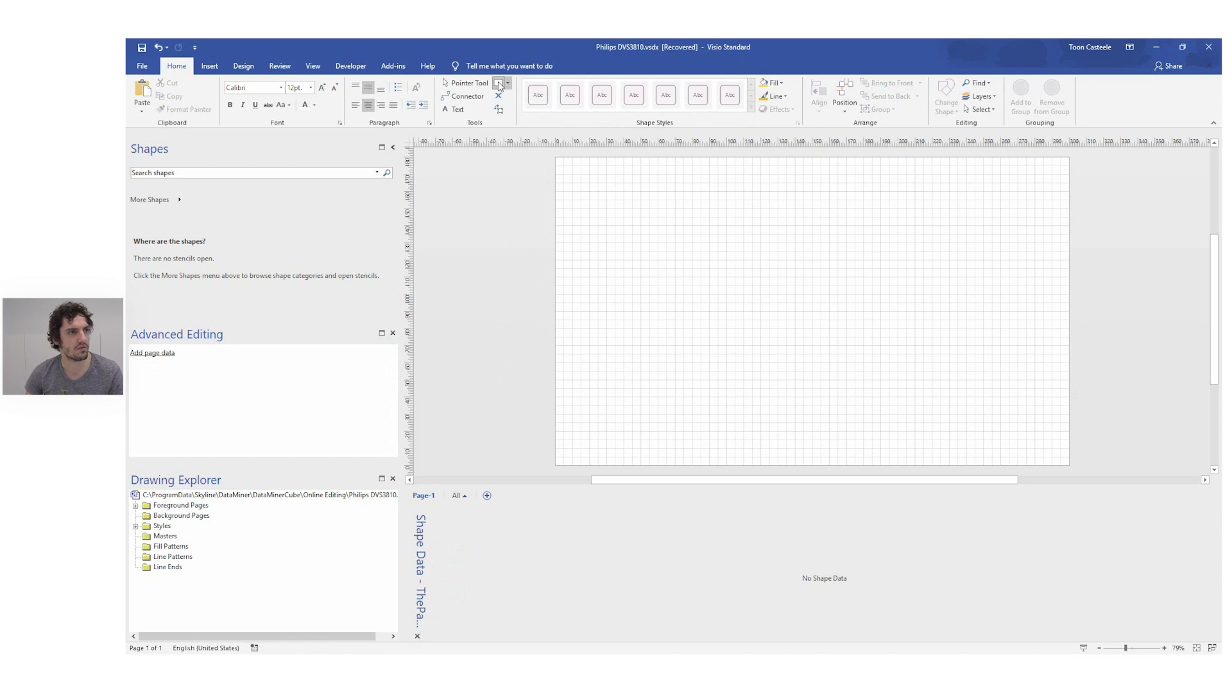
left_click_drag(606, 192, 691, 224)
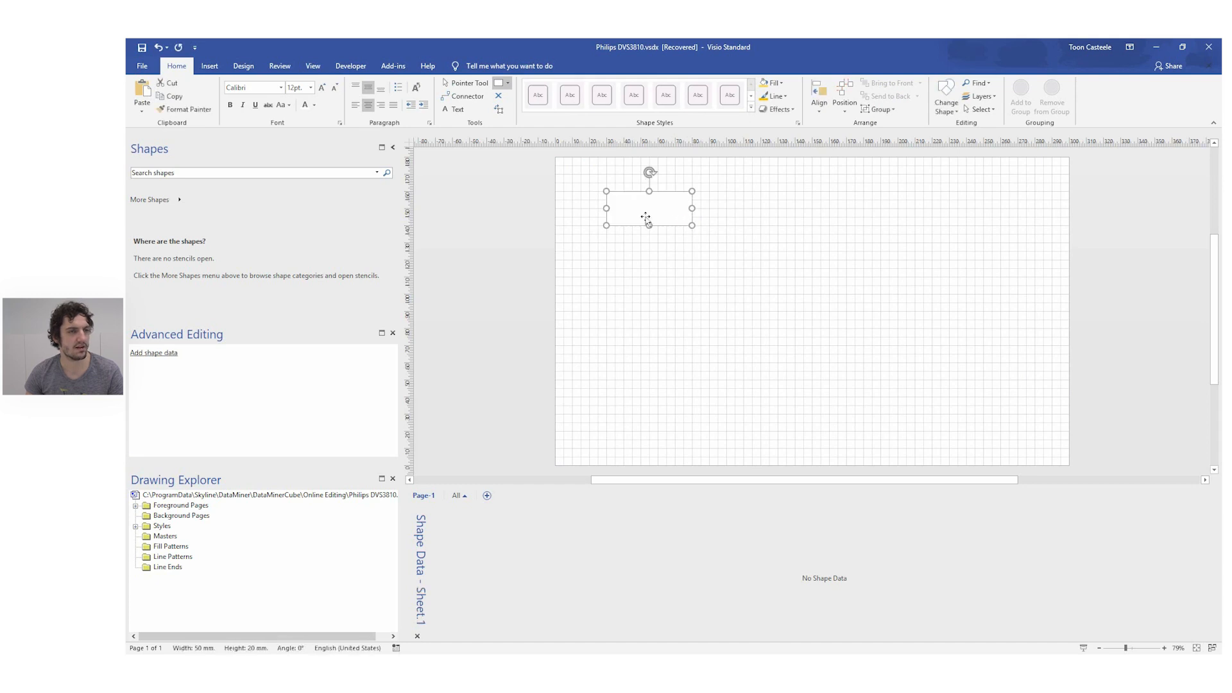
Step: Fill the new rectangle with light yellow and remove its outline
left_click(764, 83)
left_click(783, 102)
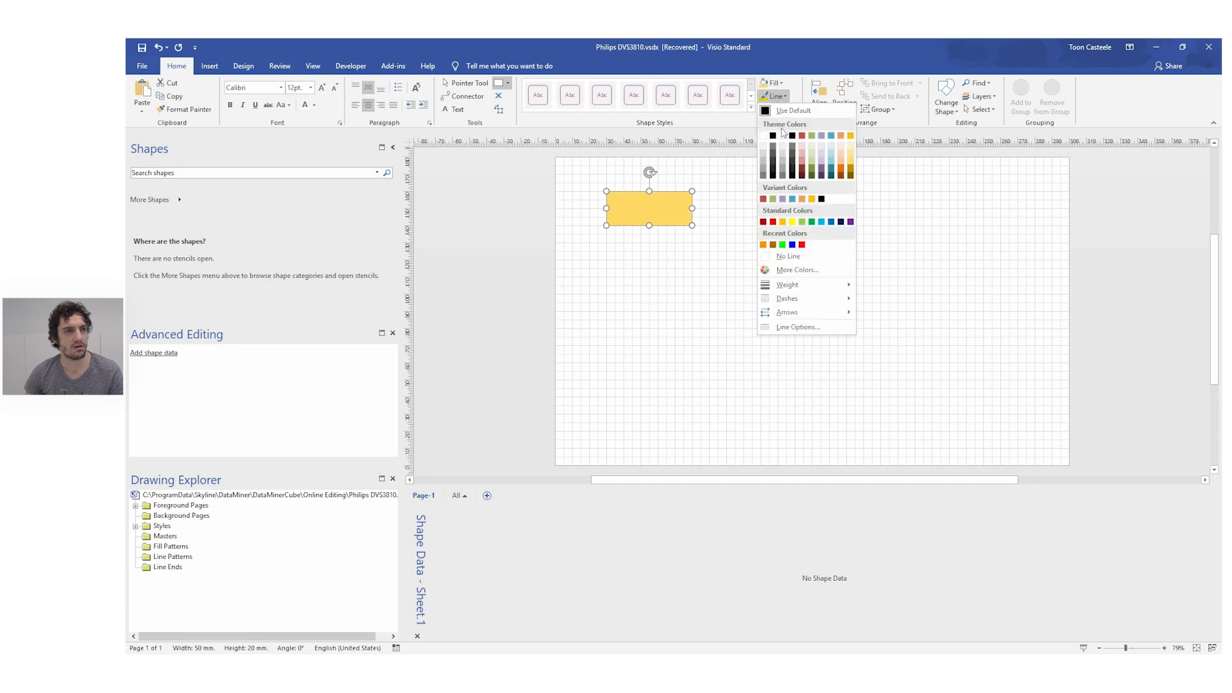
left_click(791, 259)
left_click(751, 211)
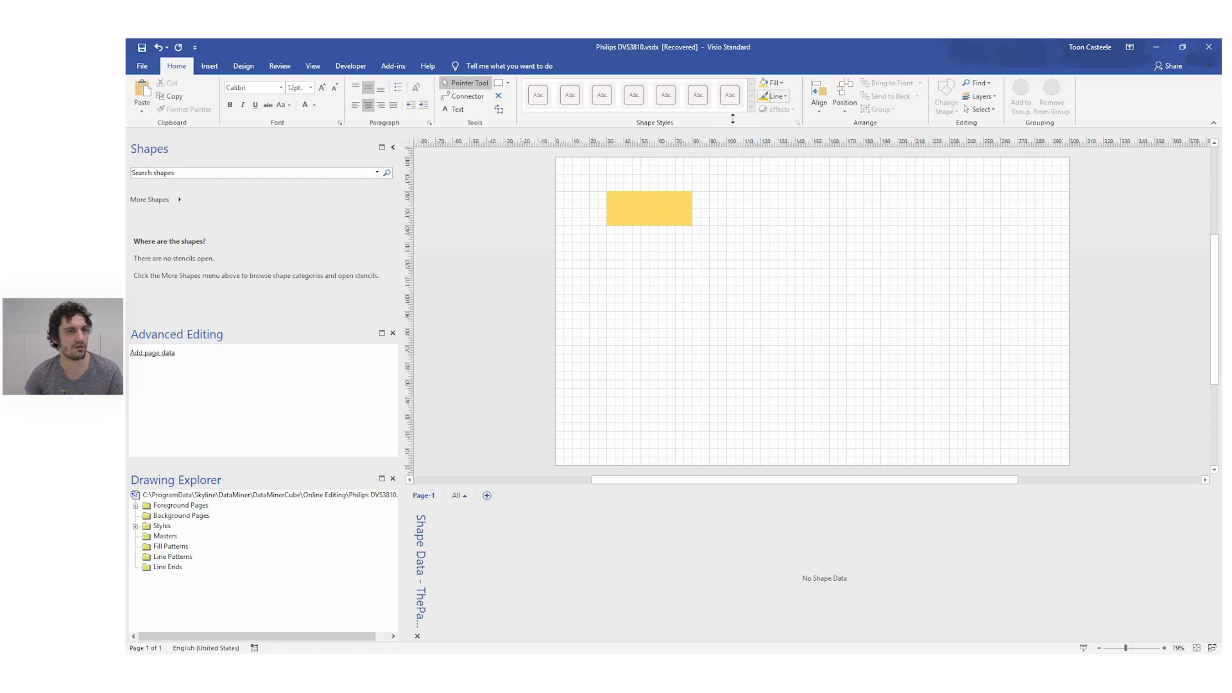
Step: Add Element shape data to the yellow rectangle with the value IRD 01
left_click(631, 210)
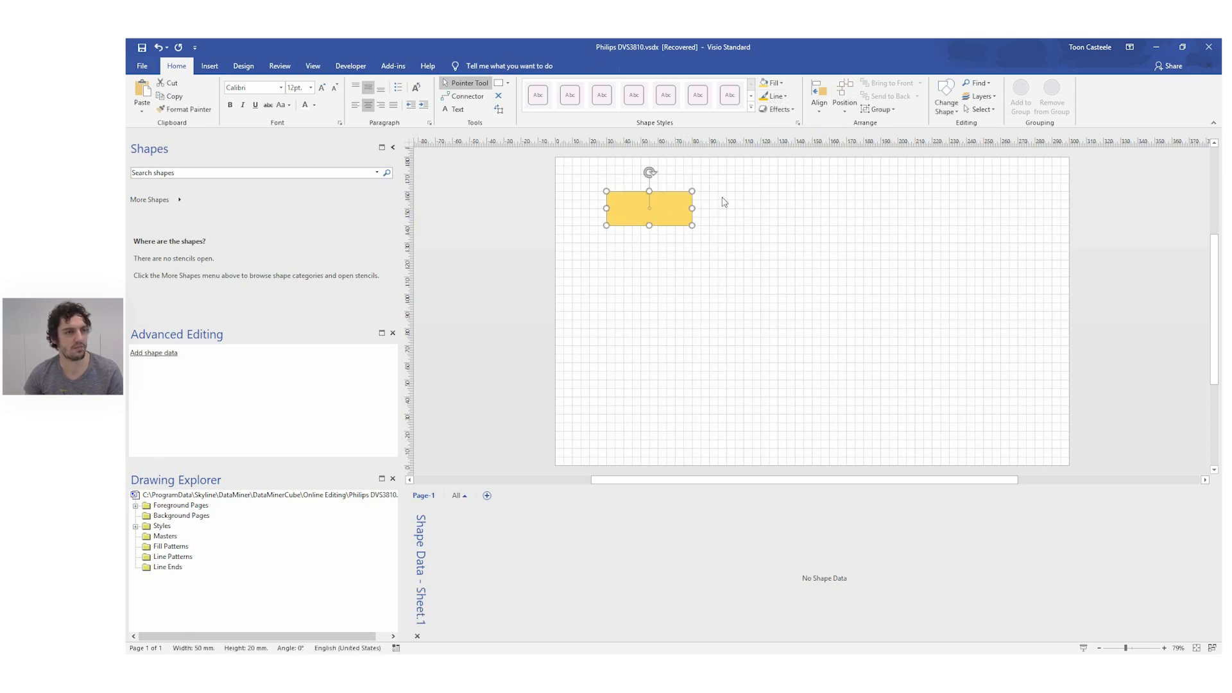
left_click(145, 355)
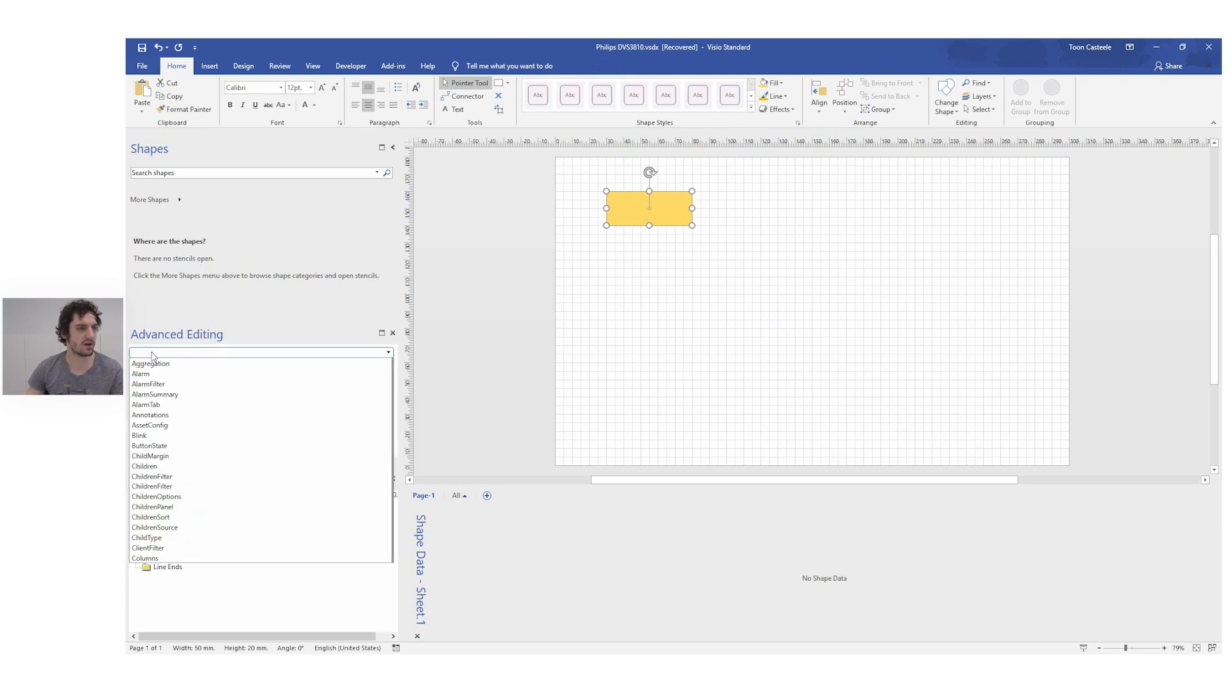
scroll(174, 417, "down", 1)
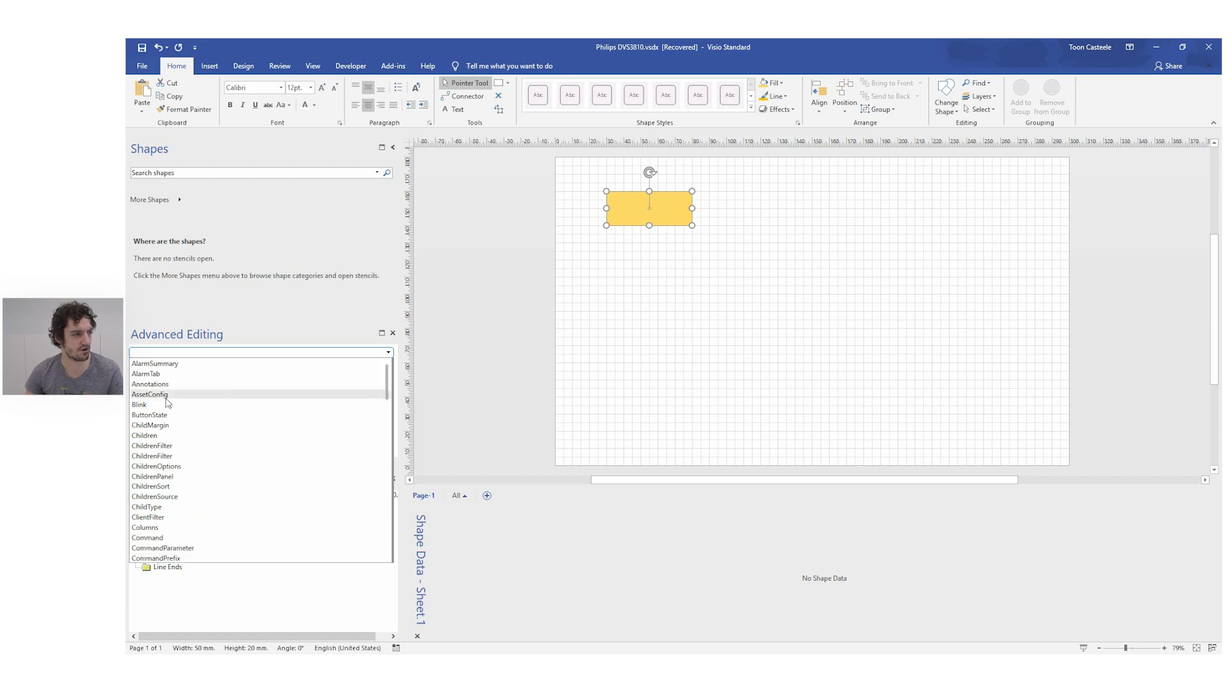
scroll(164, 443, "down", 4)
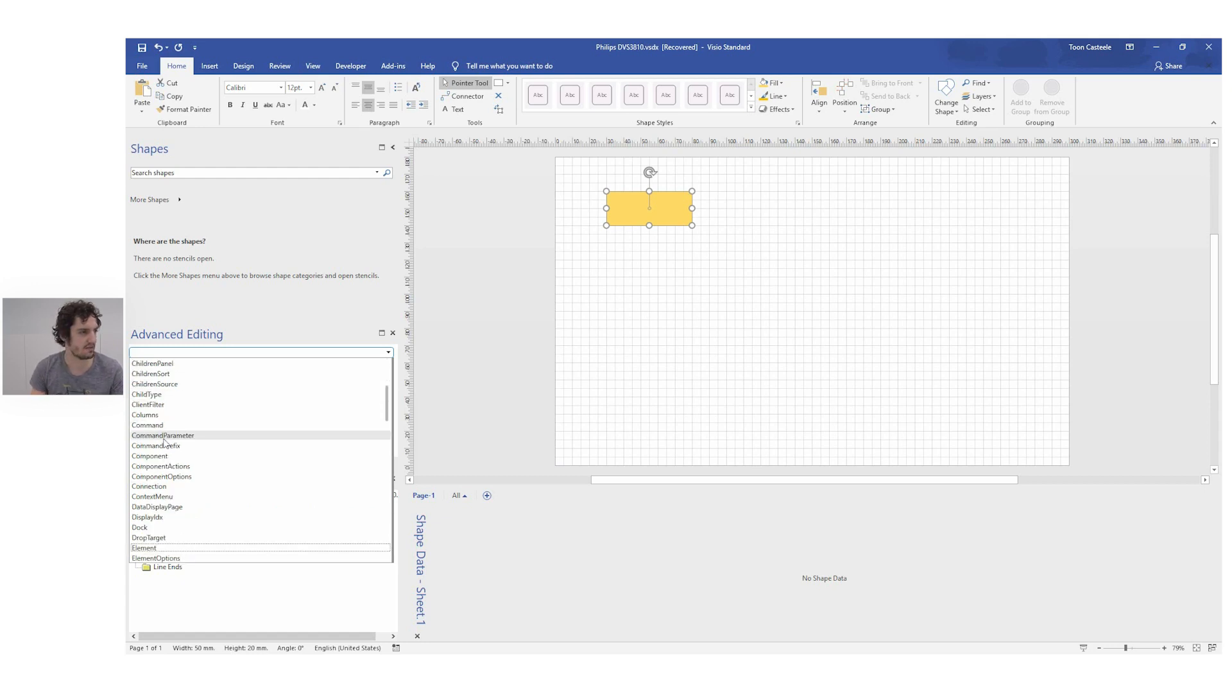
left_click(154, 547)
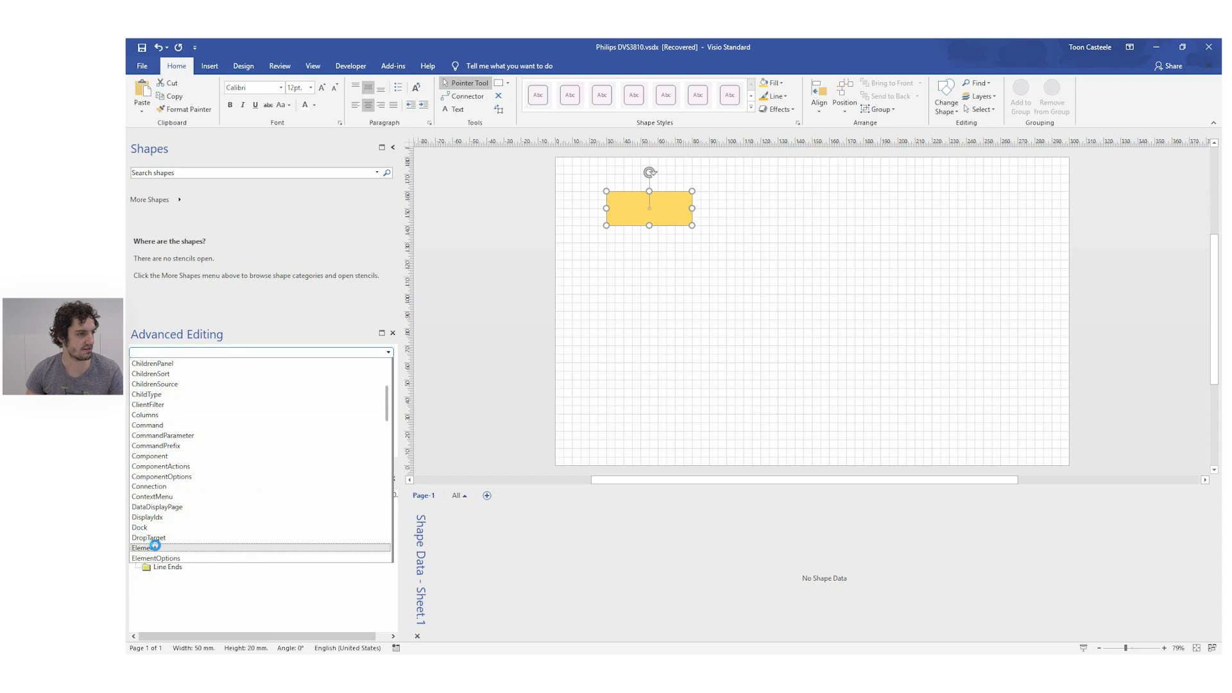
left_click(183, 352)
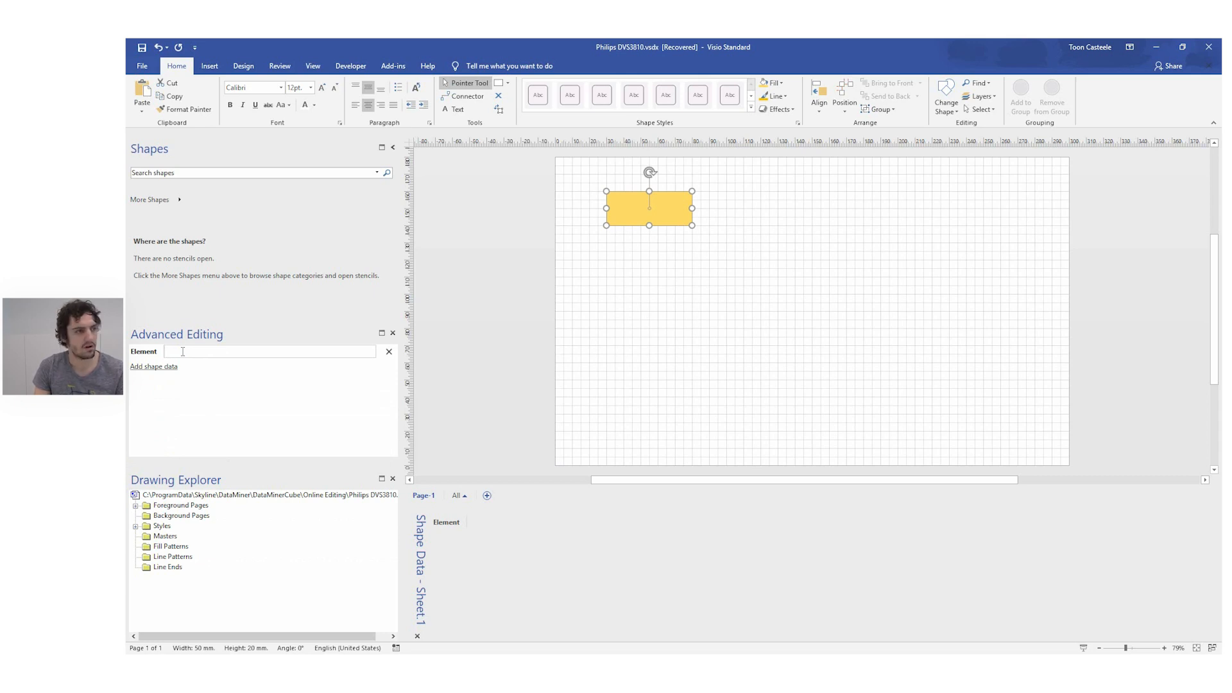
type("01")
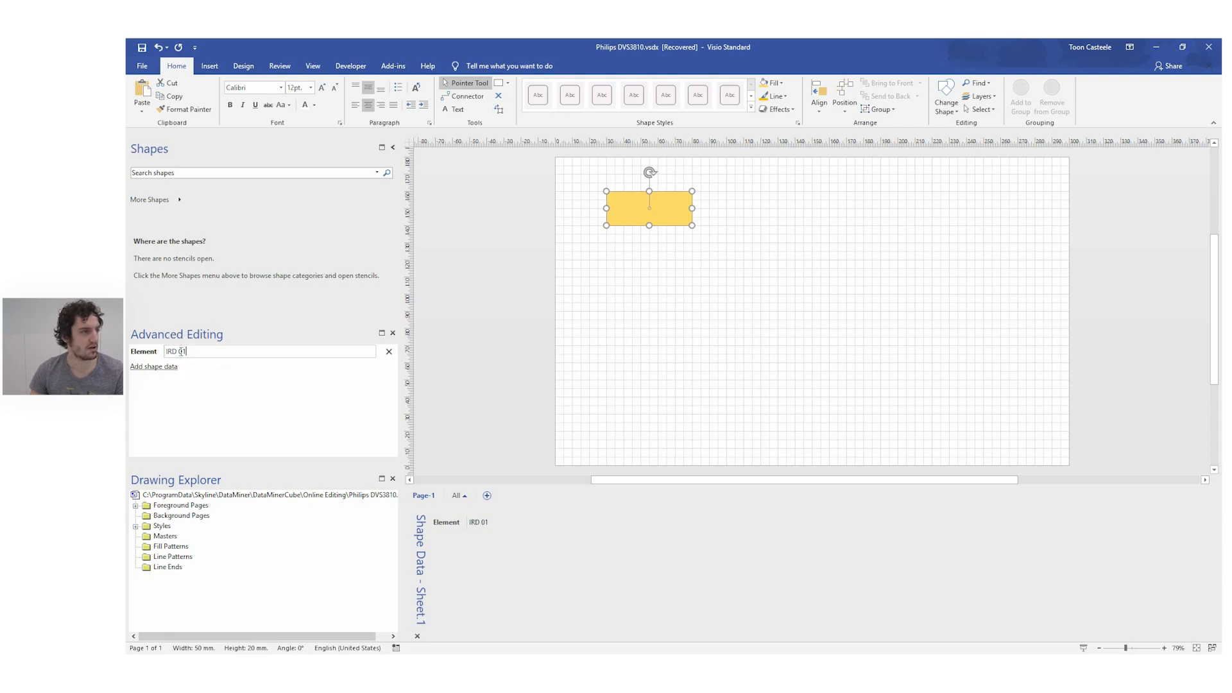
left_click(154, 366)
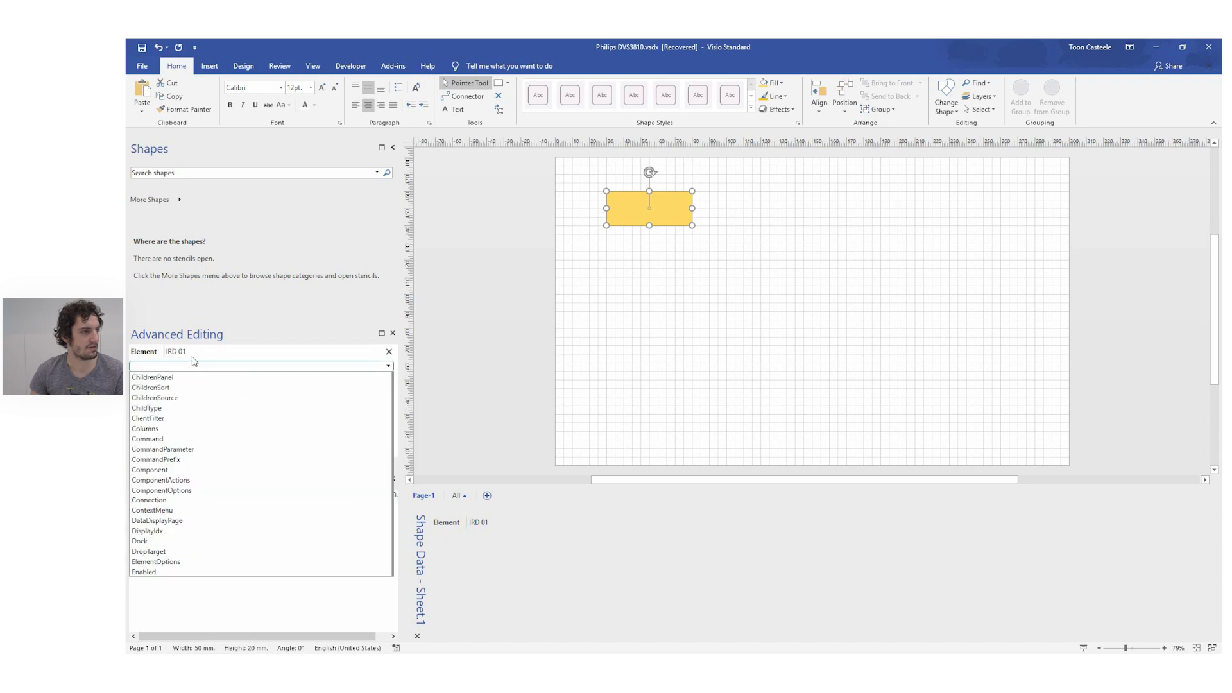
left_click(566, 314)
Step: Duplicate the yellow rectangle directly to the right of the original, level with it
left_click(667, 215)
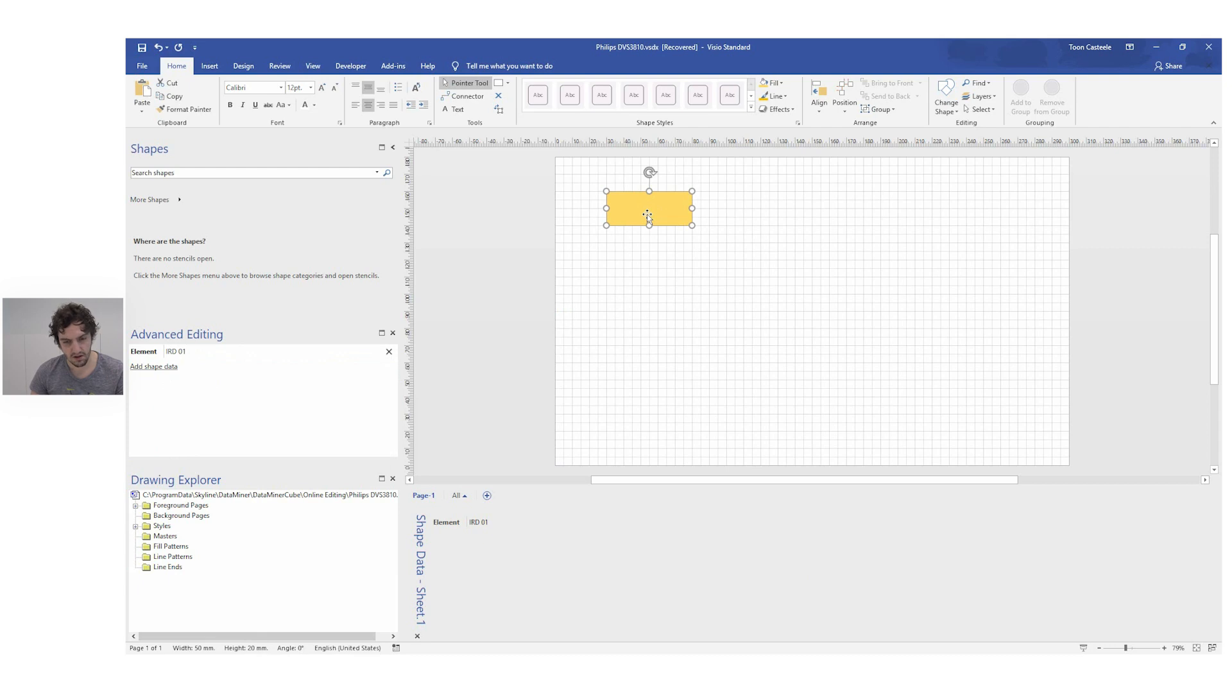
left_click_drag(641, 212, 735, 207)
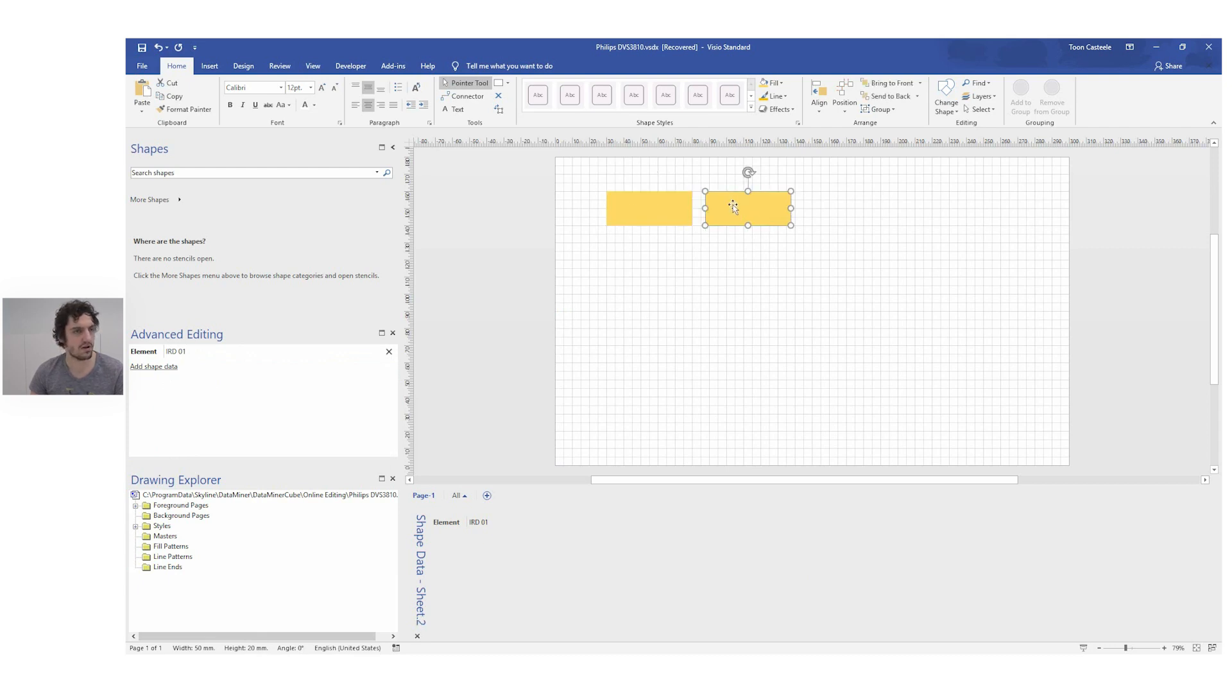
left_click(195, 354)
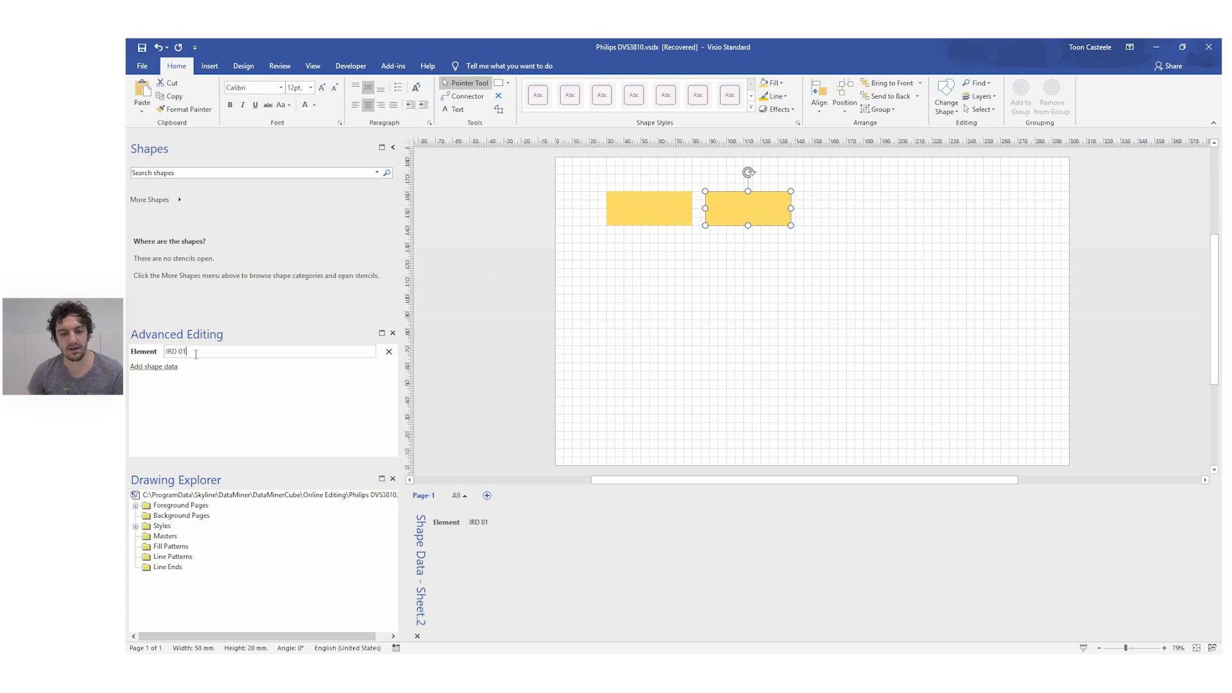
key("Return")
Step: Switch to DataMiner and copy the element ID from the properties of IRD 01
key("alt+Tab")
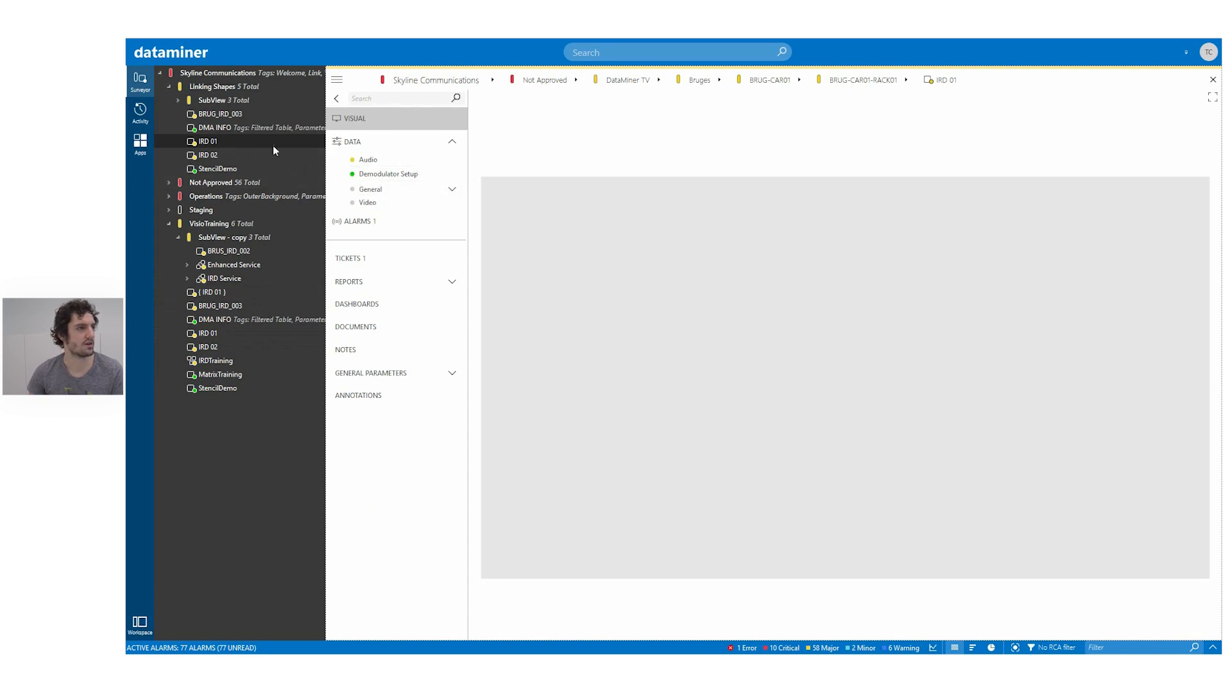
right_click(206, 142)
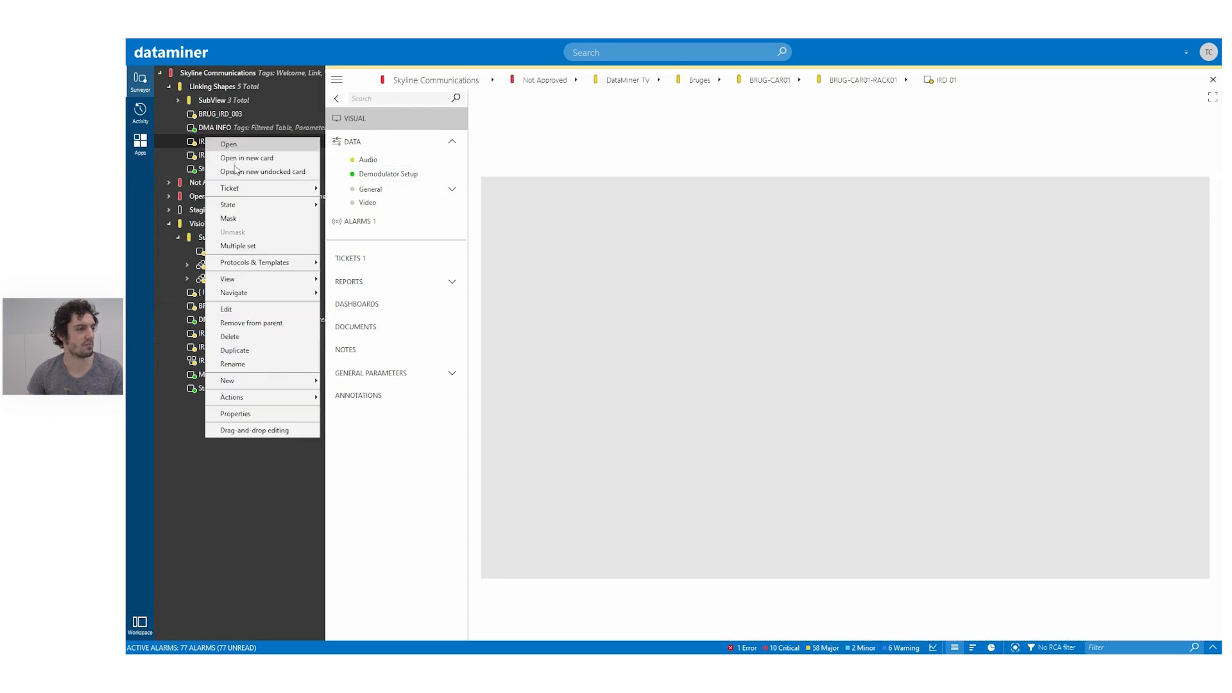
left_click(257, 413)
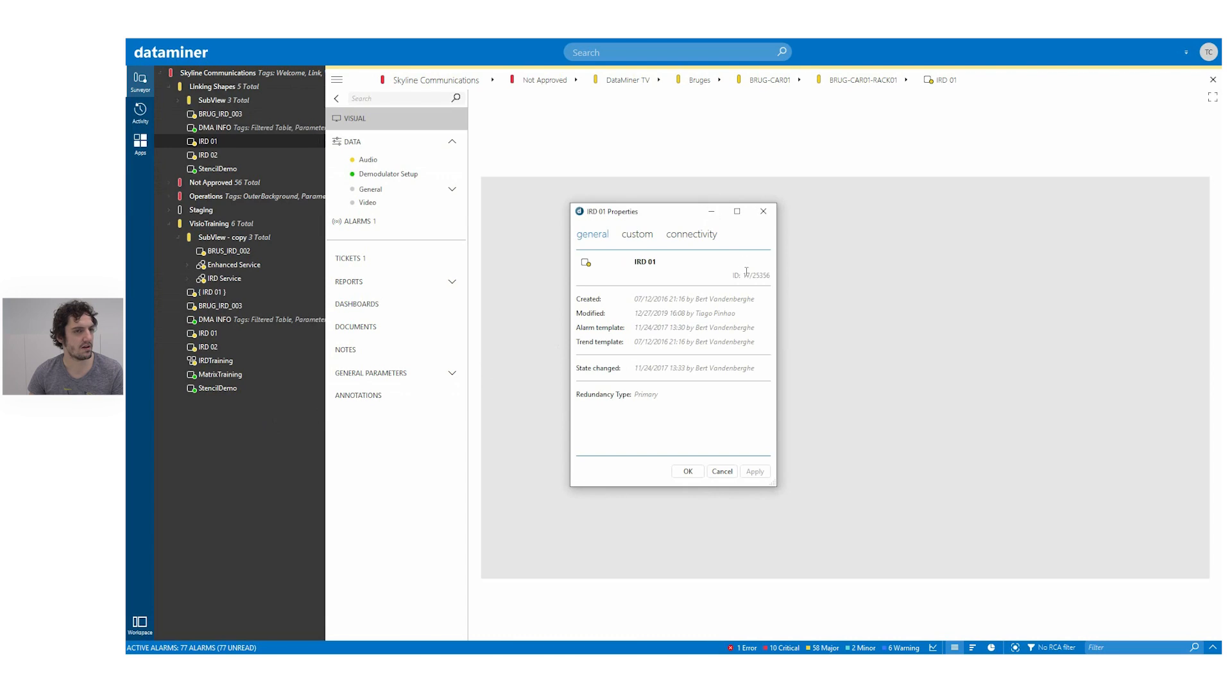
left_click_drag(745, 274, 768, 274)
key("ctrl+c")
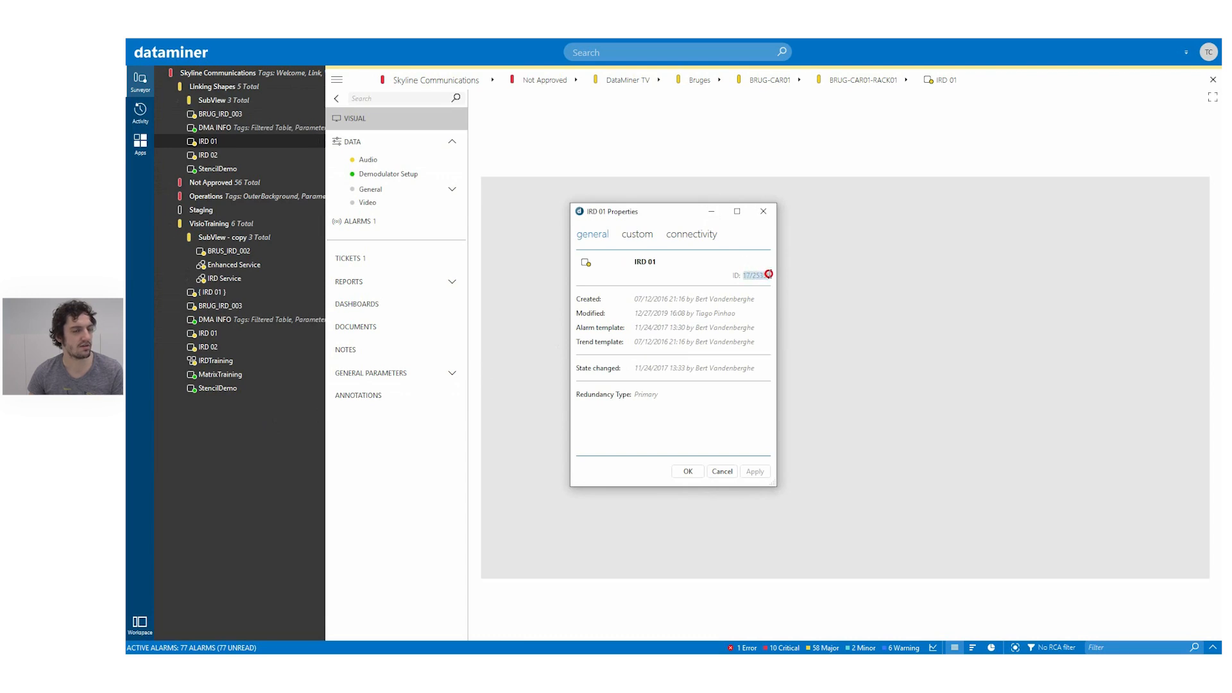
left_click(769, 276)
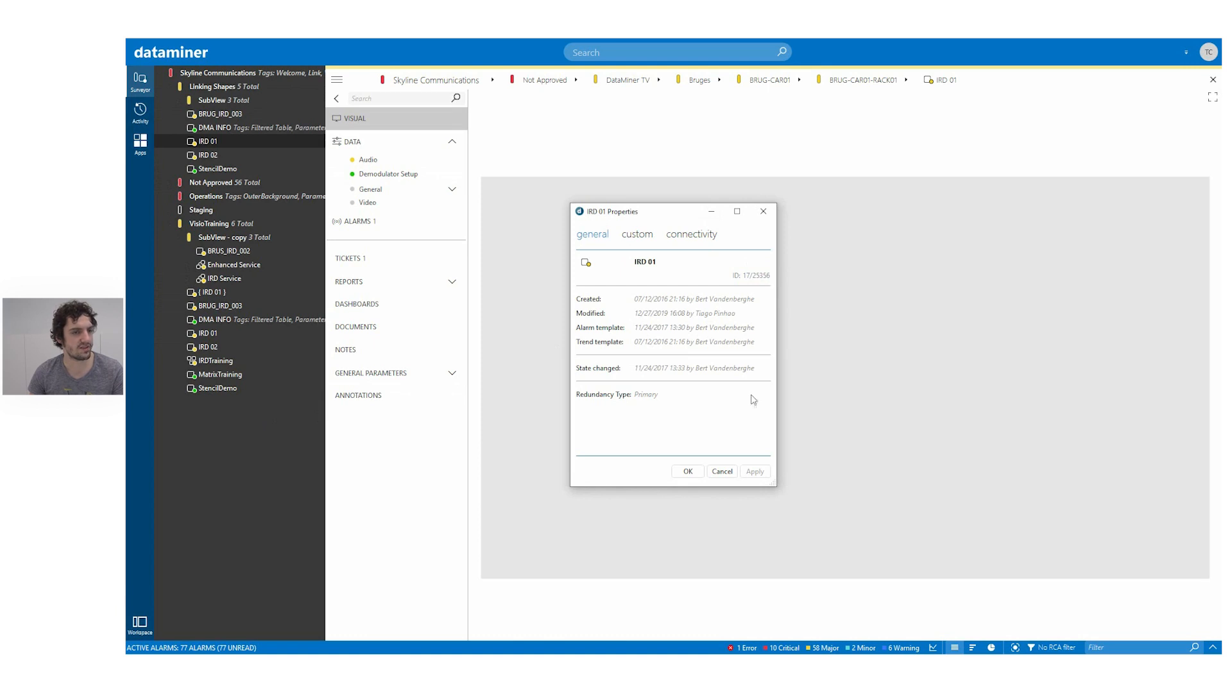
left_click(687, 471)
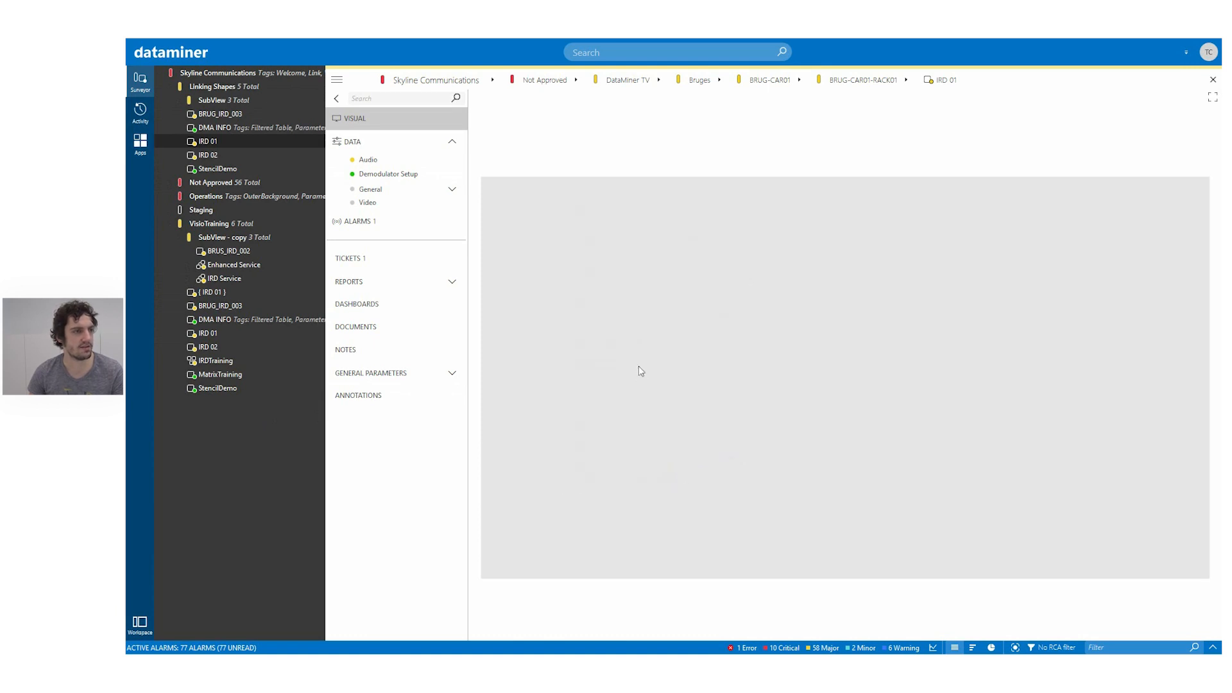
Step: Switch back to Visio and set the duplicate rectangle's Element value to the copied ID 17/25356
key("alt+Tab")
left_click(224, 353)
key("ctrl+a")
key("ctrl+v")
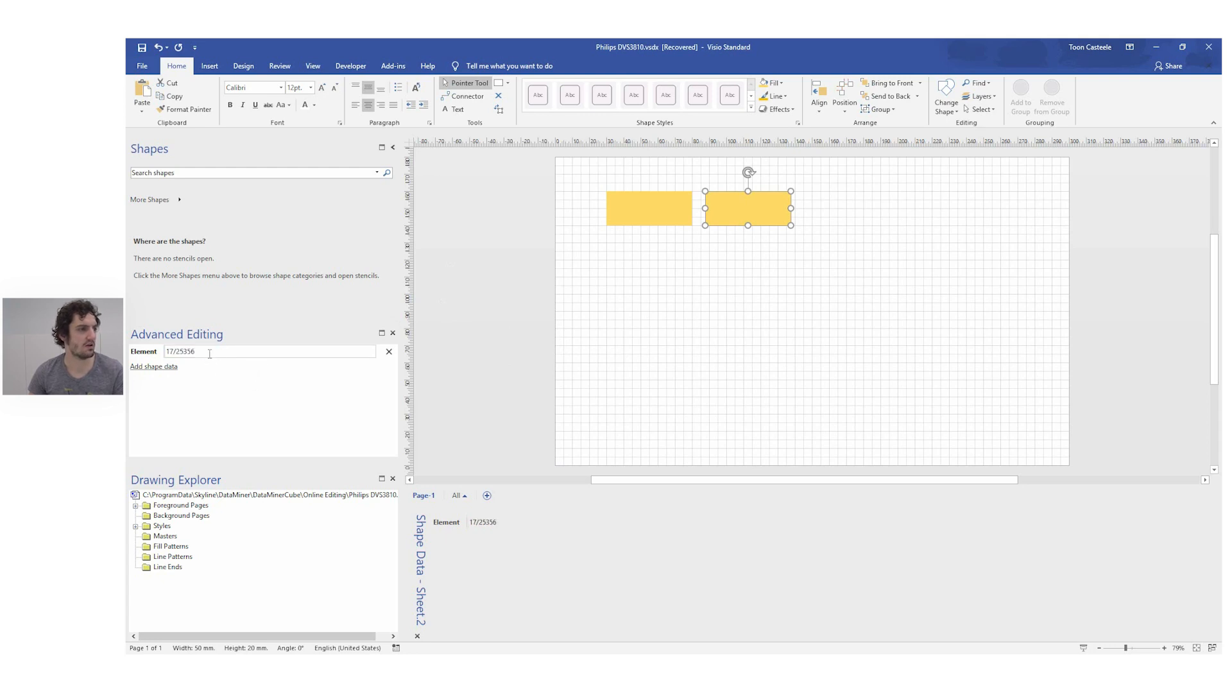
Step: Duplicate the second rectangle to its right, level with it, and set the copy's Element value to [this card objectID]
left_click(850, 255)
left_click(755, 201)
left_click_drag(755, 200, 853, 200)
left_click(215, 352)
left_click_drag(225, 350, 127, 356)
type("[this card objectID")
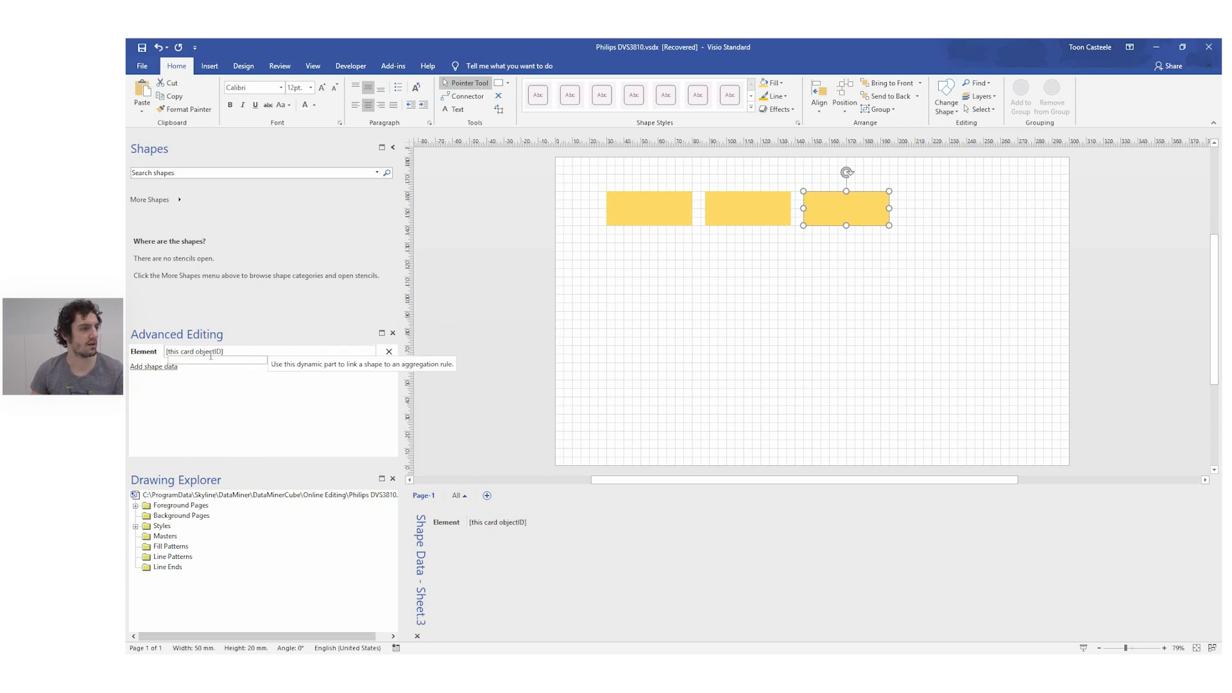
left_click(459, 337)
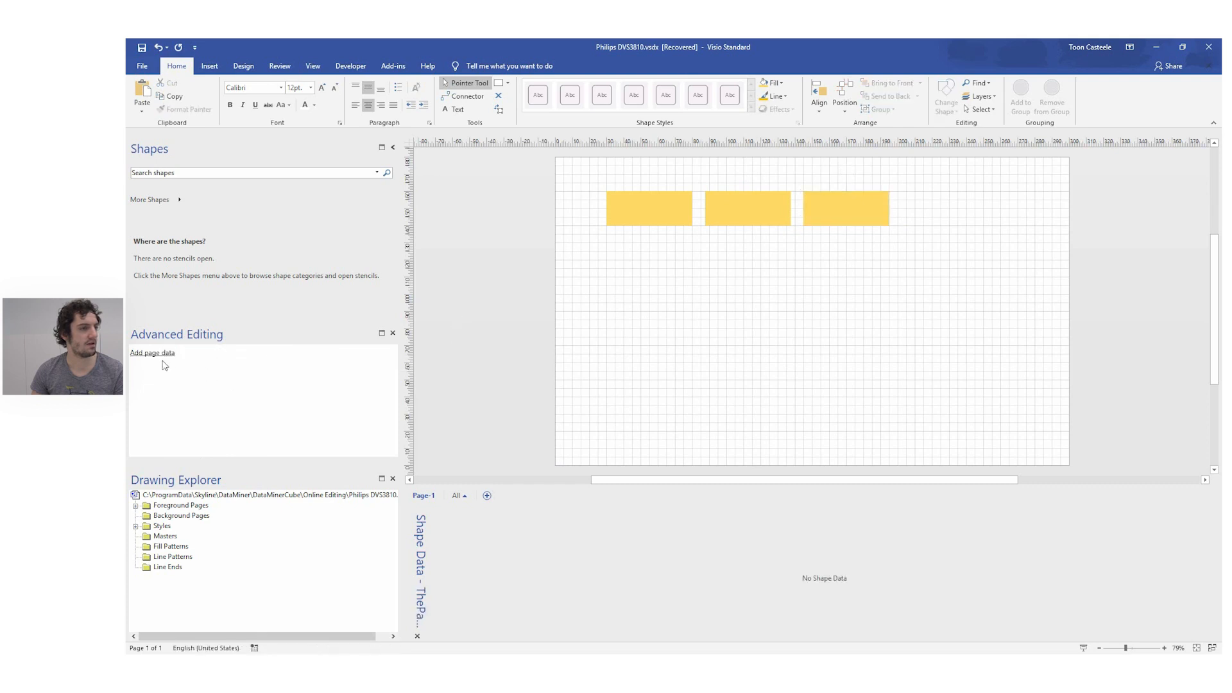
Step: Check the Element data of the third and second rectangles, save the drawing, and switch to DataMiner to view it
left_click(837, 207)
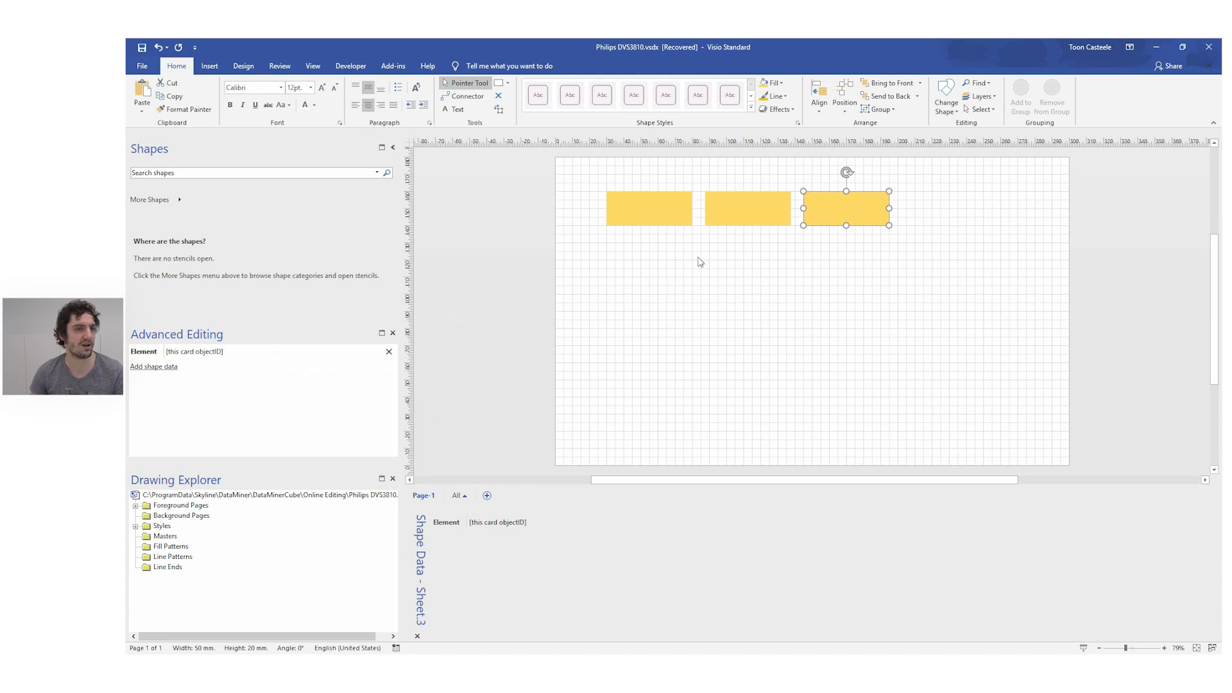
left_click(744, 203)
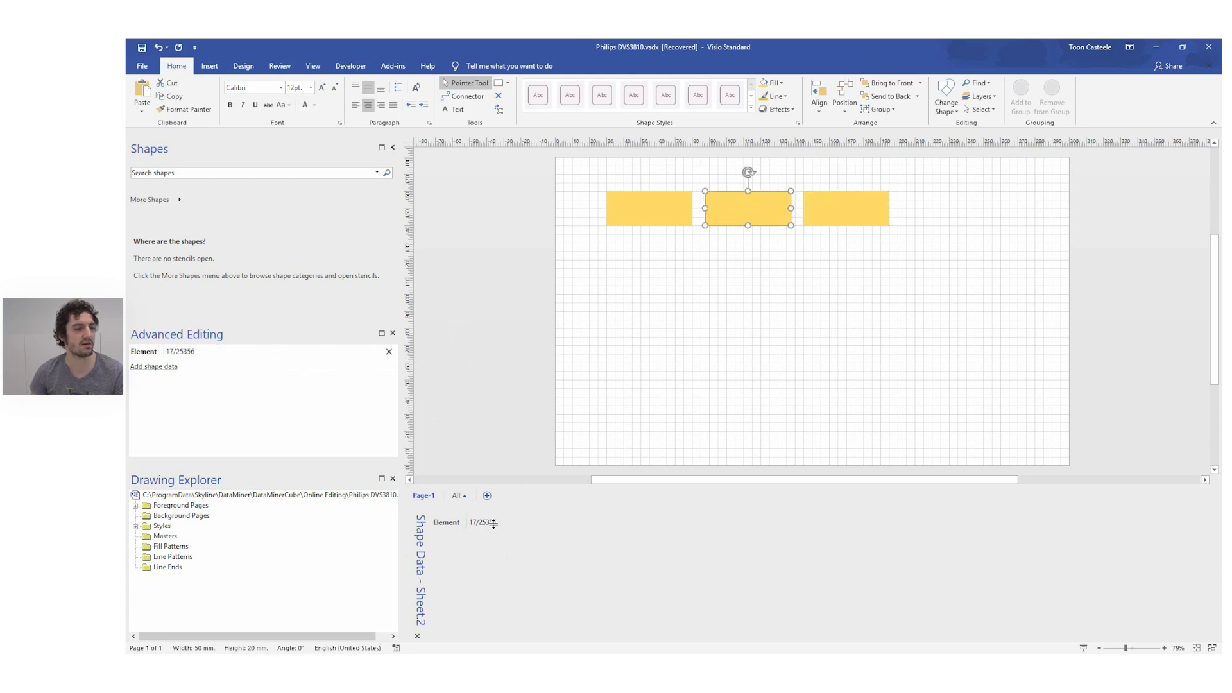
left_click(747, 295)
key("ctrl+s")
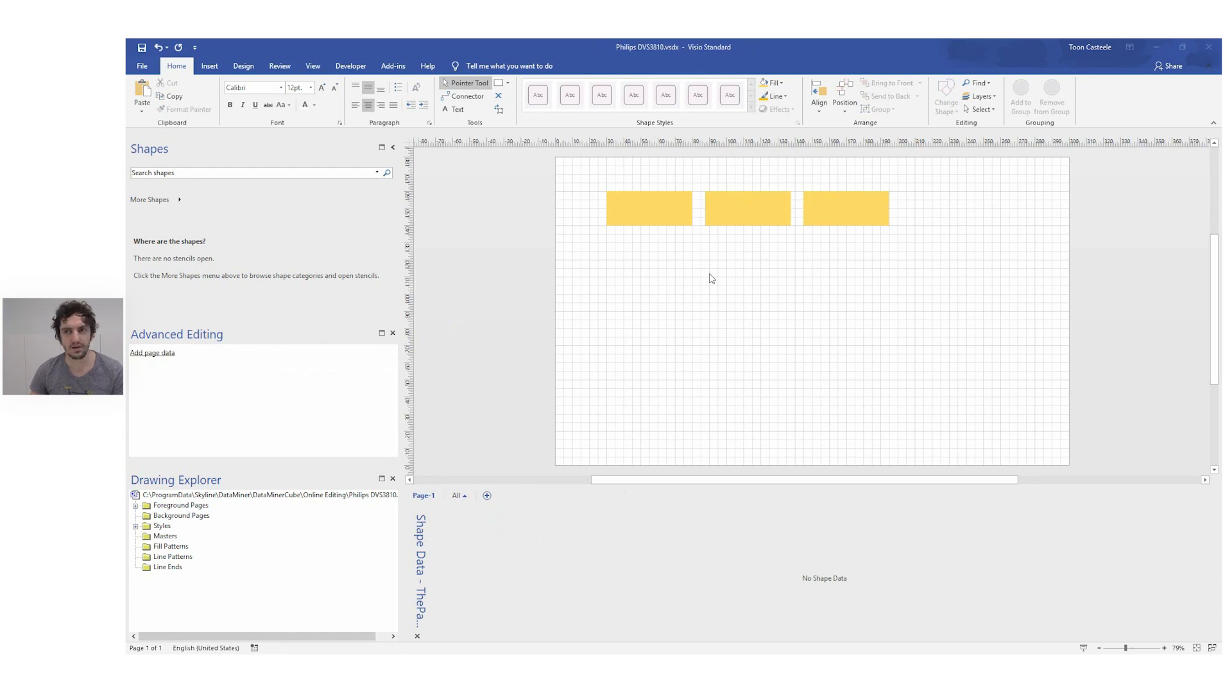
key("alt+Tab")
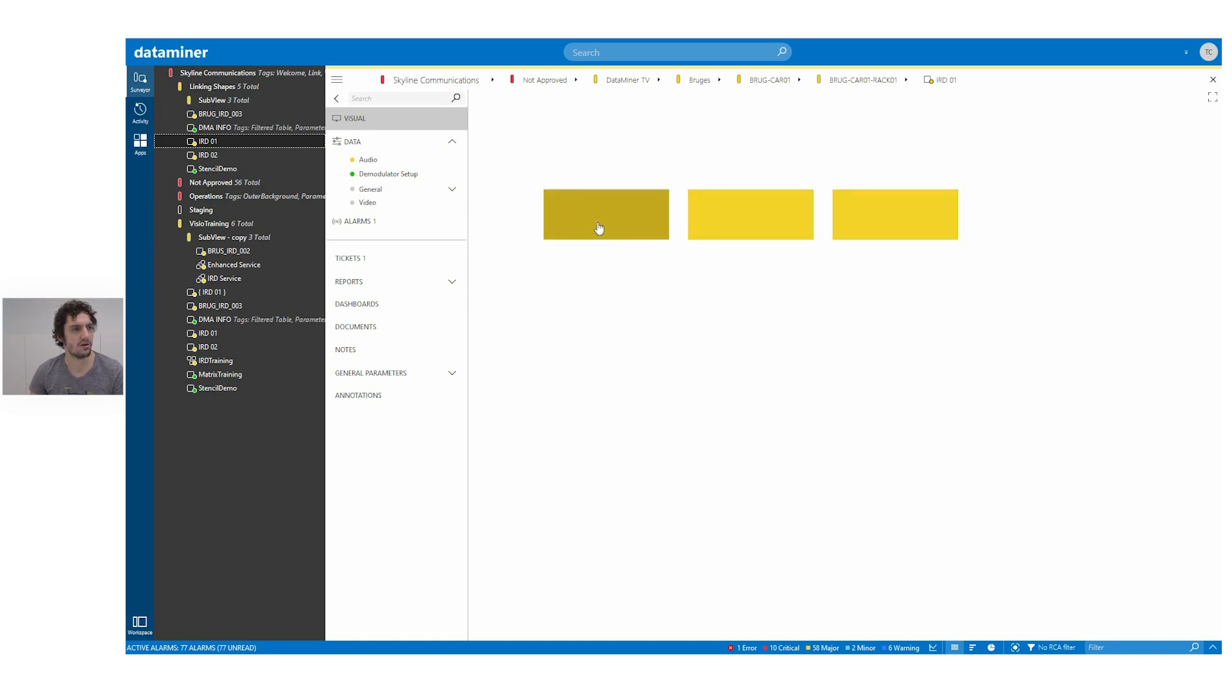
Step: Switch back to Visio and change the fill of all three rectangles to standard blue
key("alt+Tab")
left_click(677, 210)
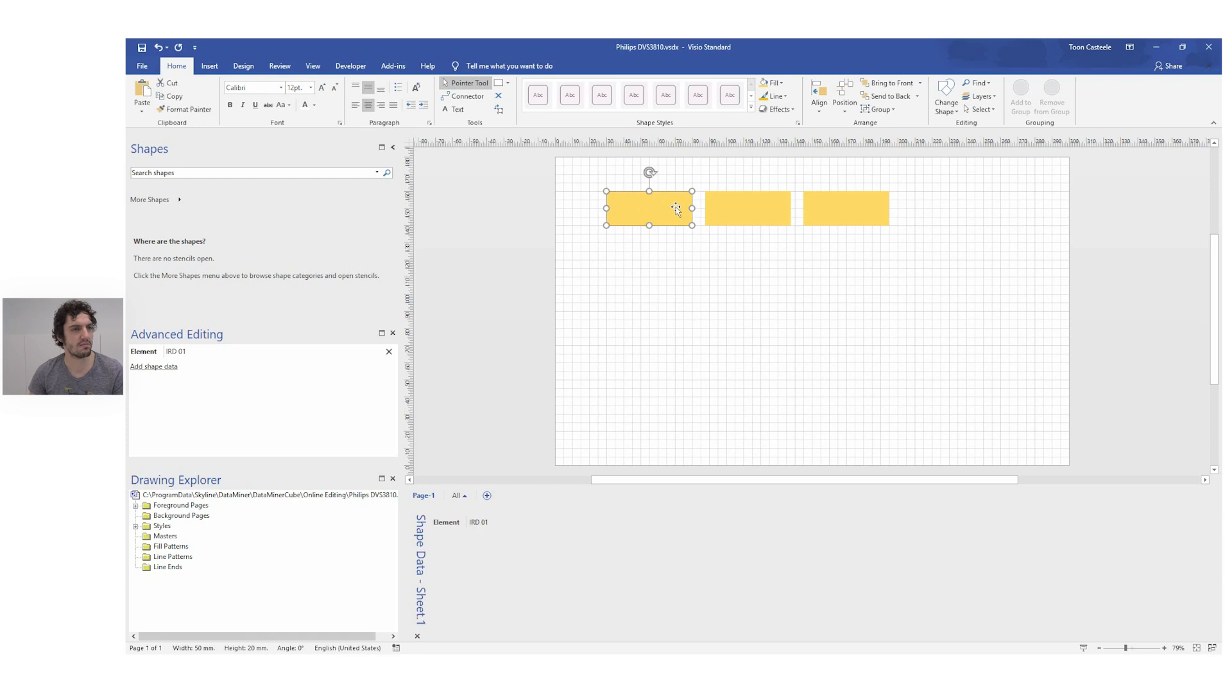
left_click_drag(588, 182, 934, 257)
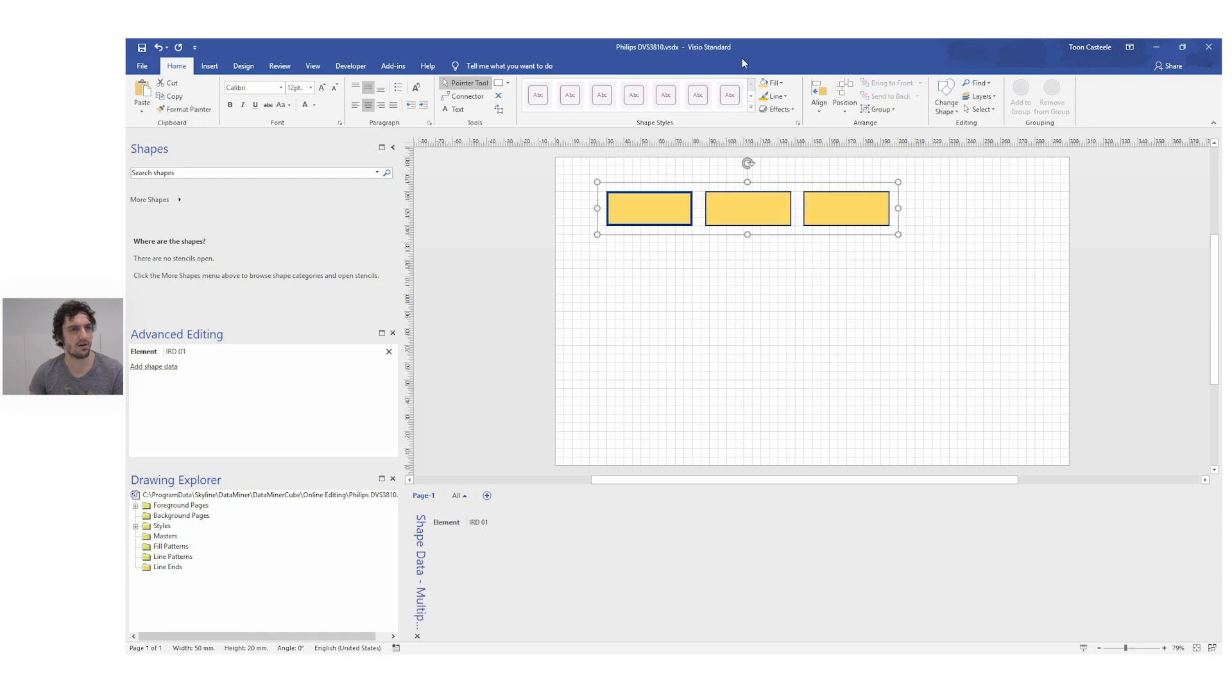
left_click(774, 82)
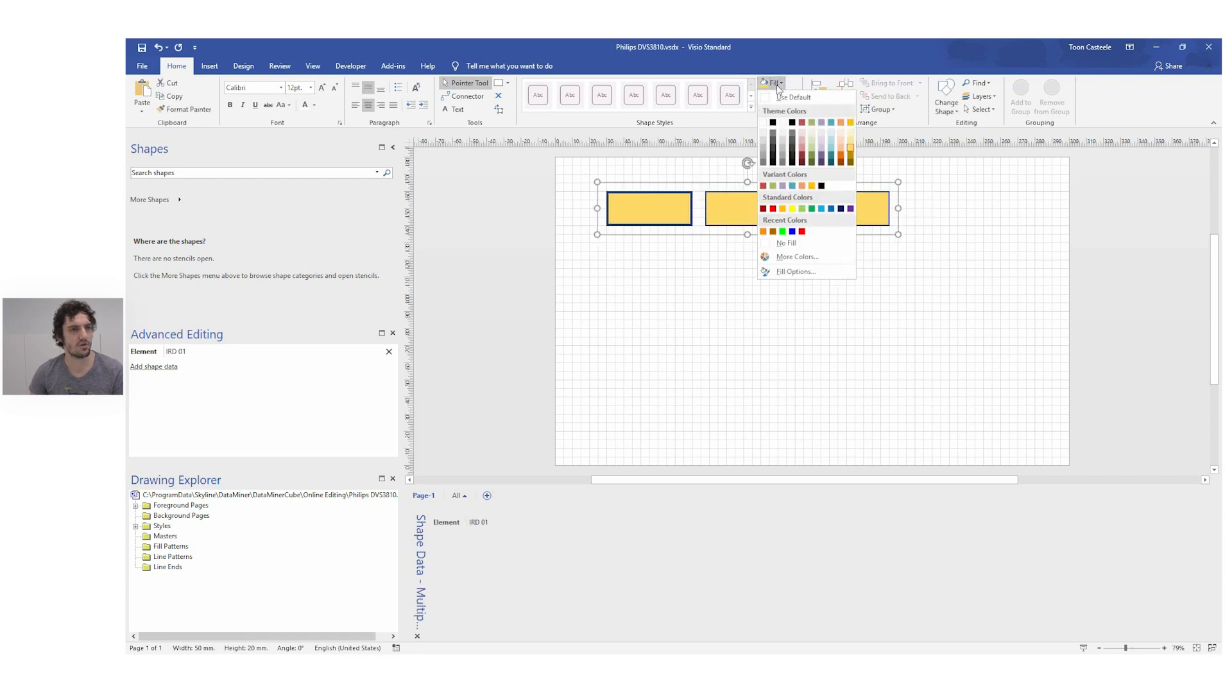
left_click(832, 209)
left_click(851, 293)
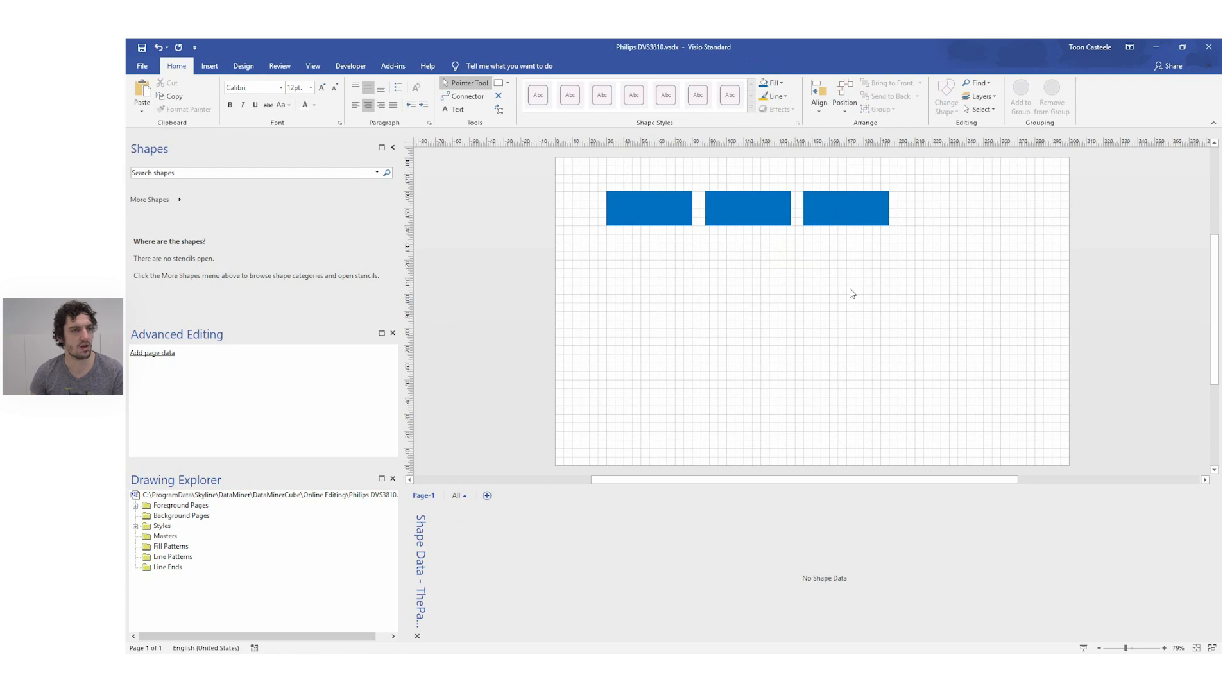
Step: Switch to DataMiner and compare the context menu of the first linked shape with those of IRD 01 in the Surveyor and its card
key("alt+Tab")
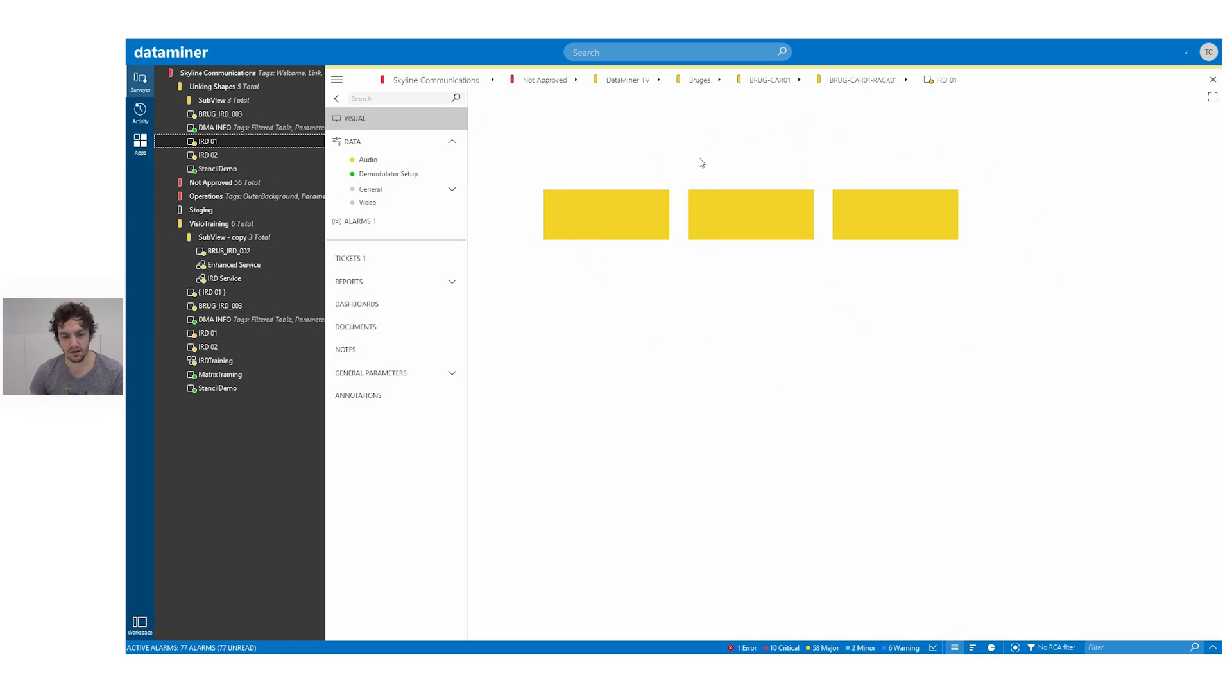
right_click(589, 212)
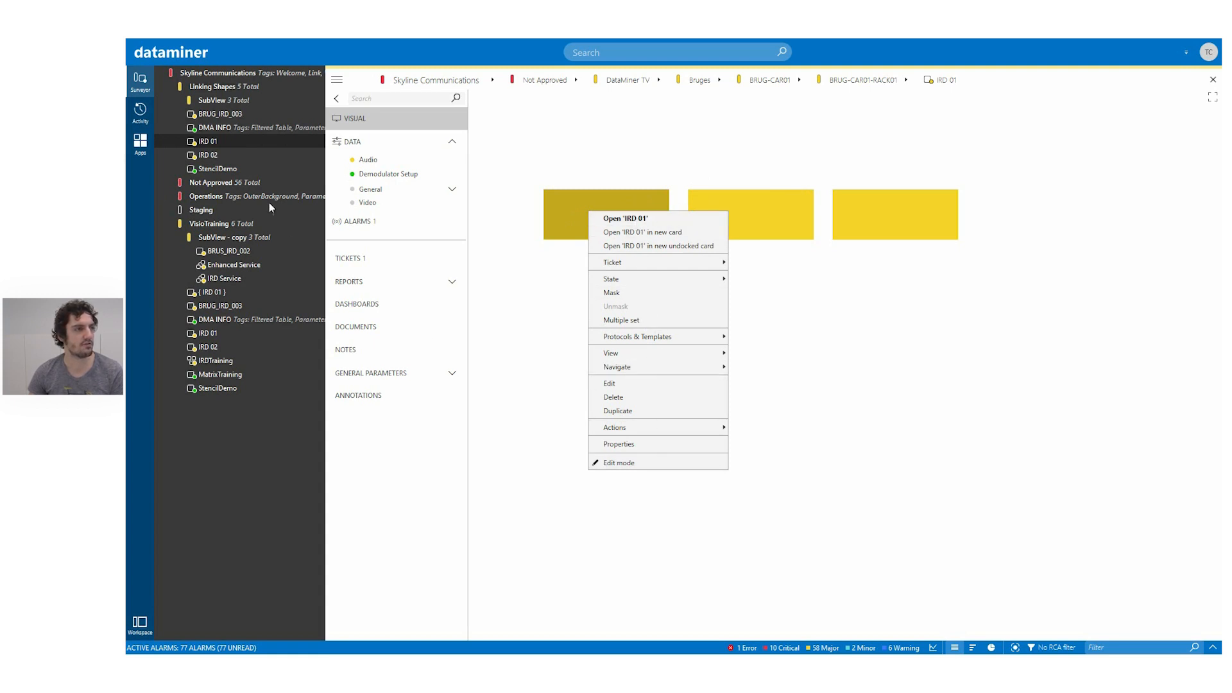
right_click(209, 142)
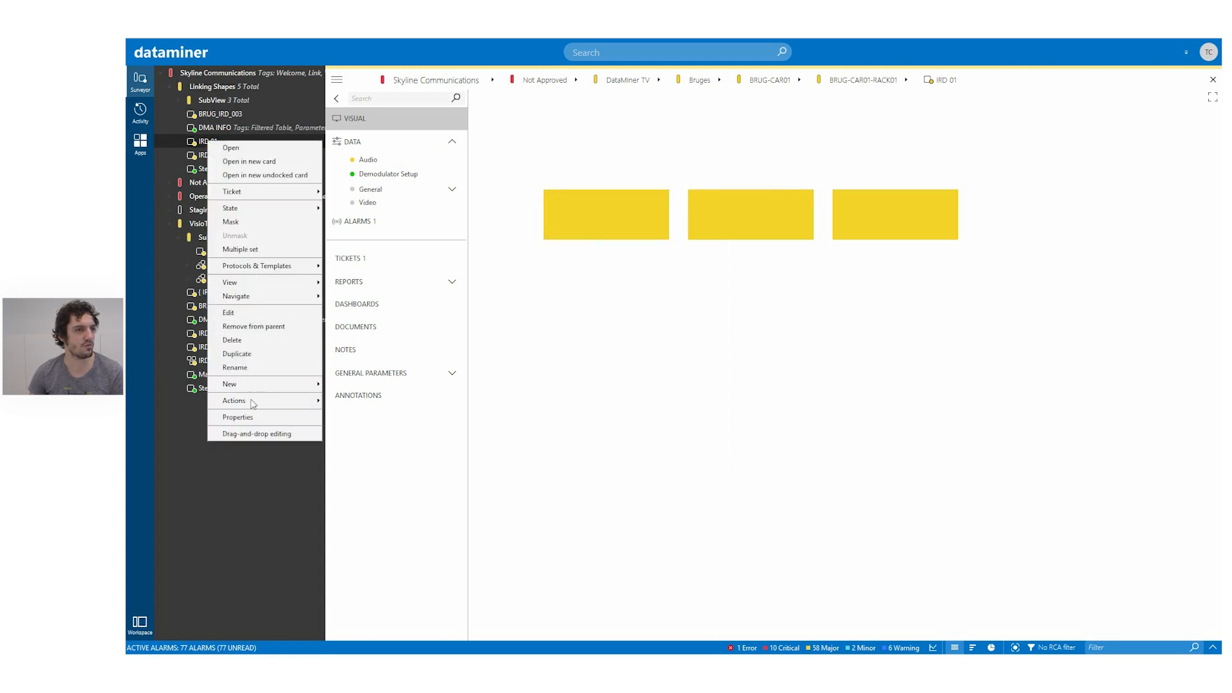
right_click(608, 224)
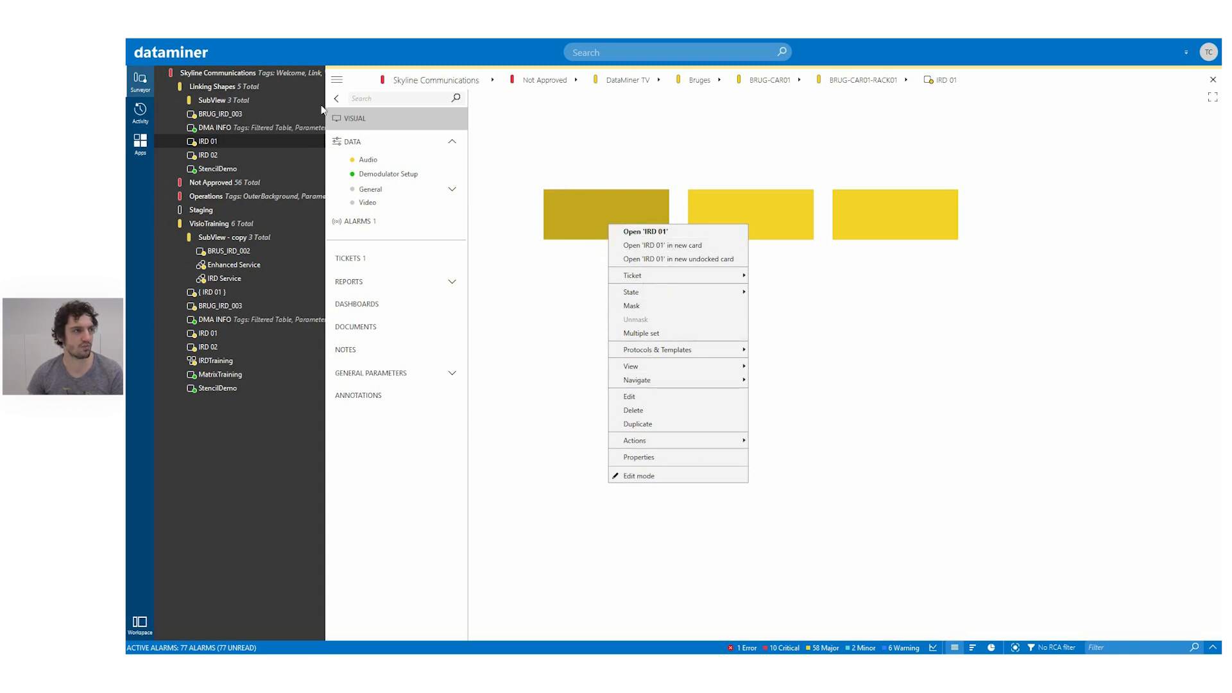
left_click(336, 80)
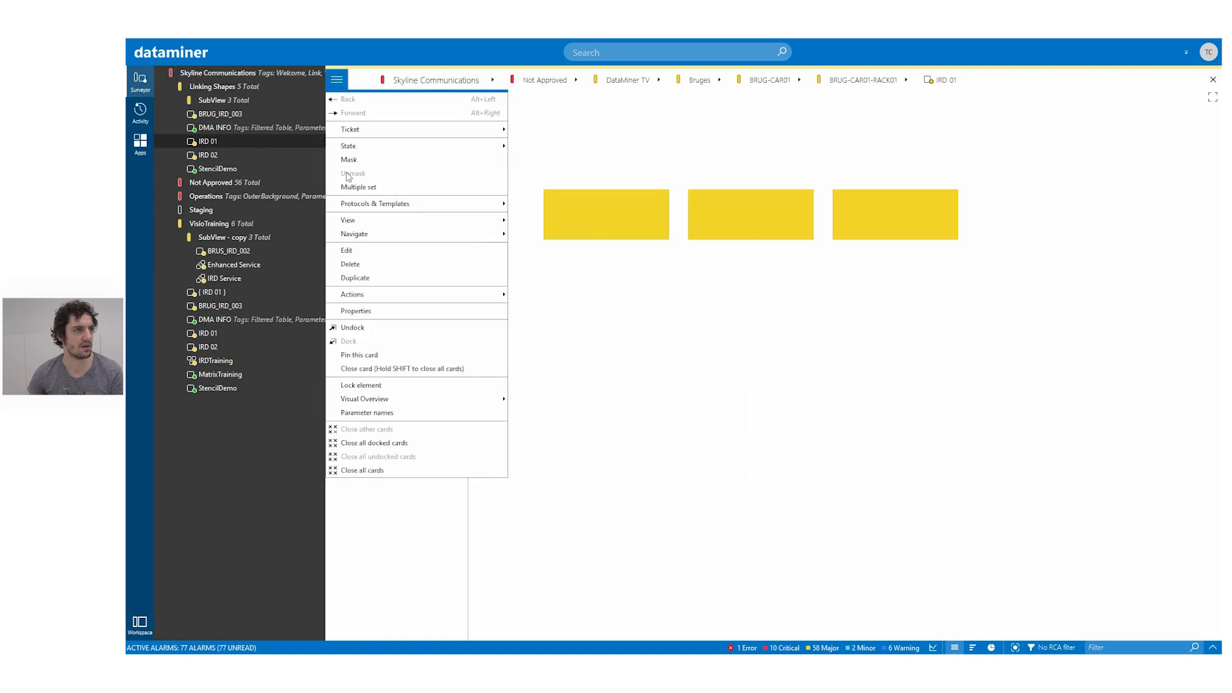
right_click(208, 142)
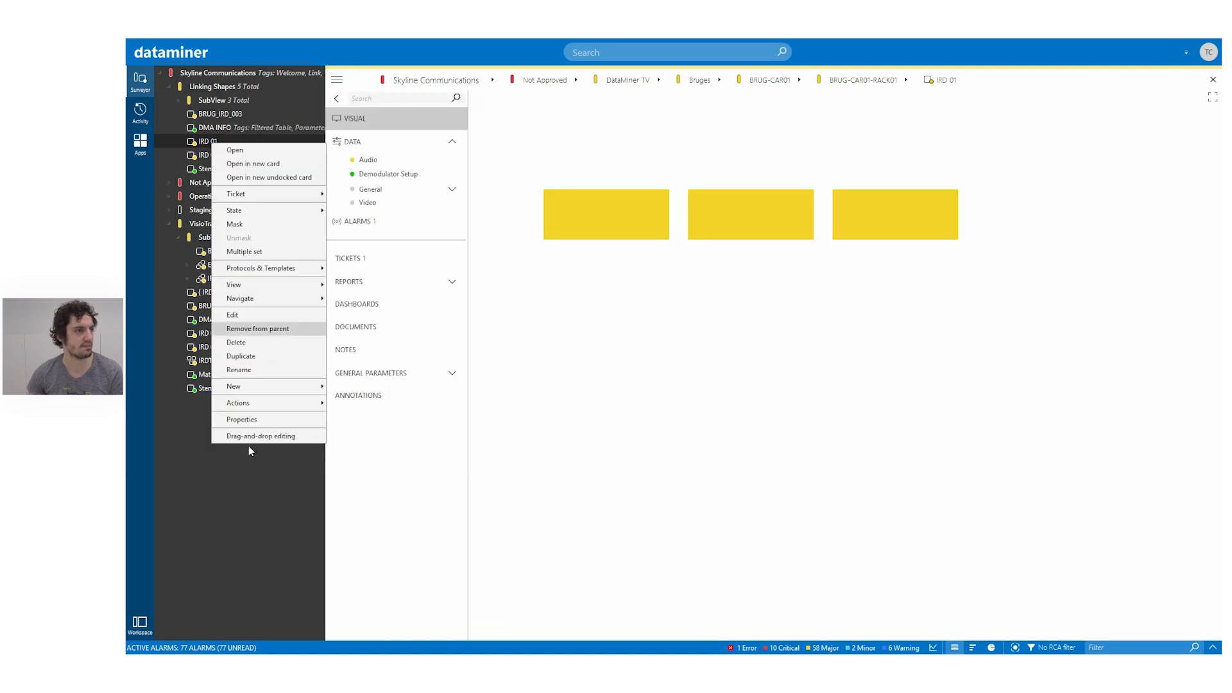
left_click(613, 386)
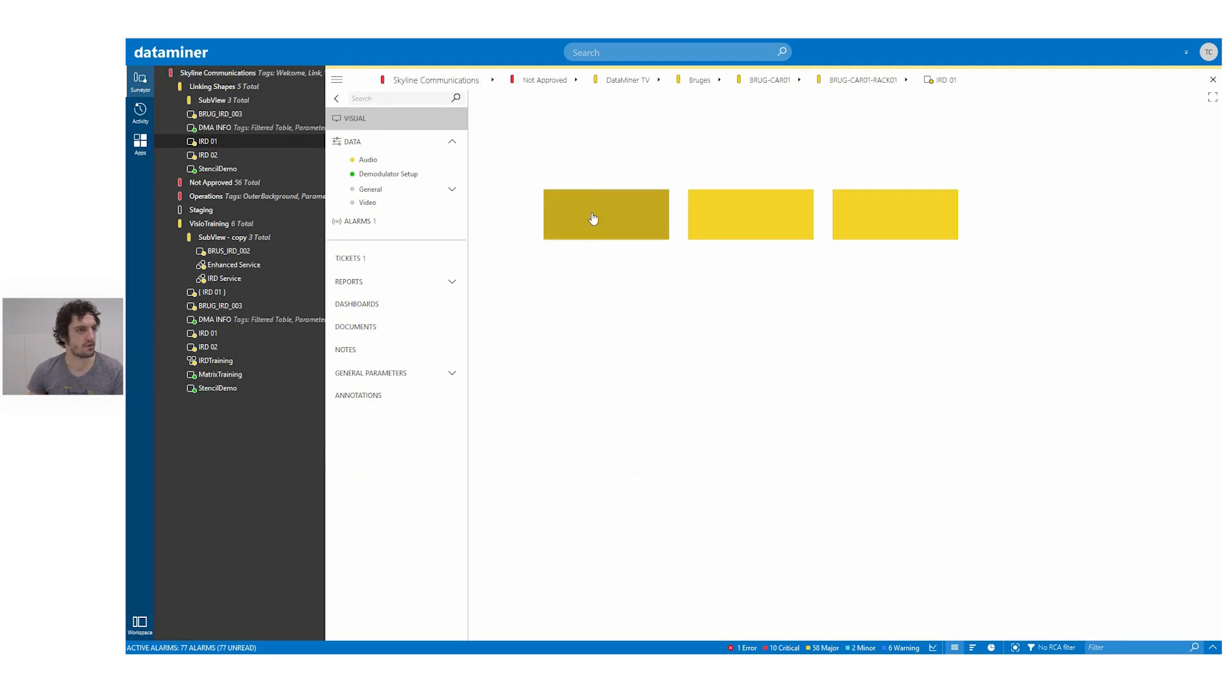
left_click(655, 390)
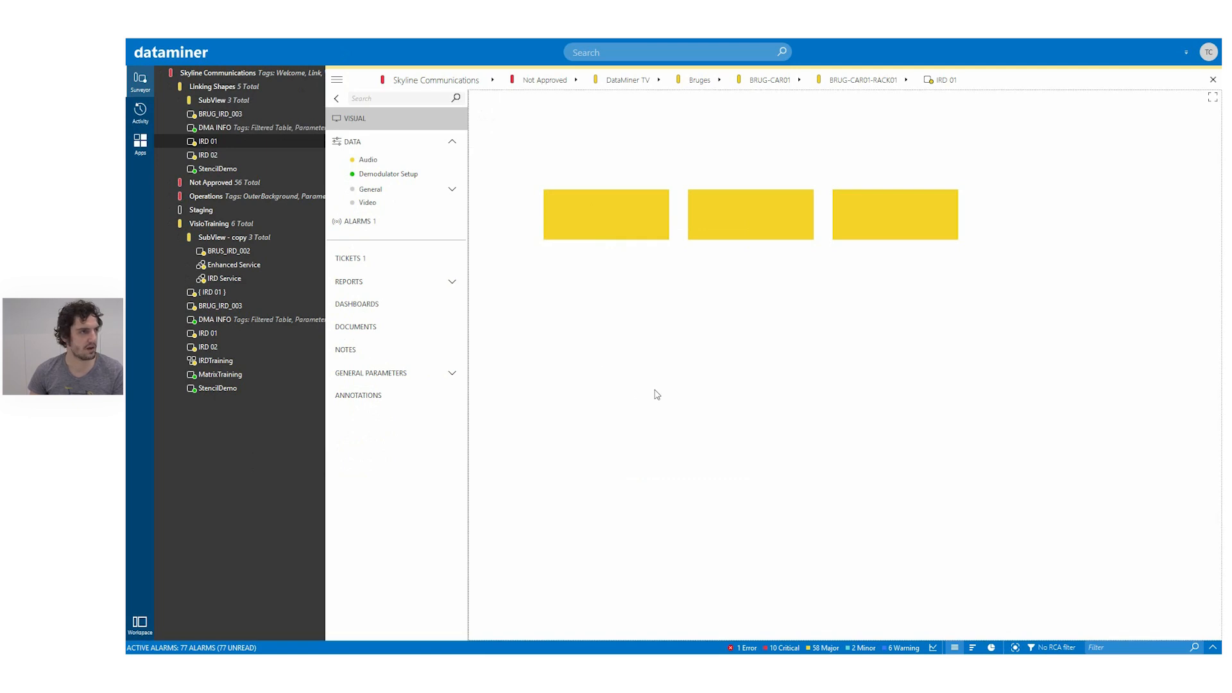
Step: Open the VisioTraining view and assign a new blank Visio file to it as its active drawing
left_click(209, 224)
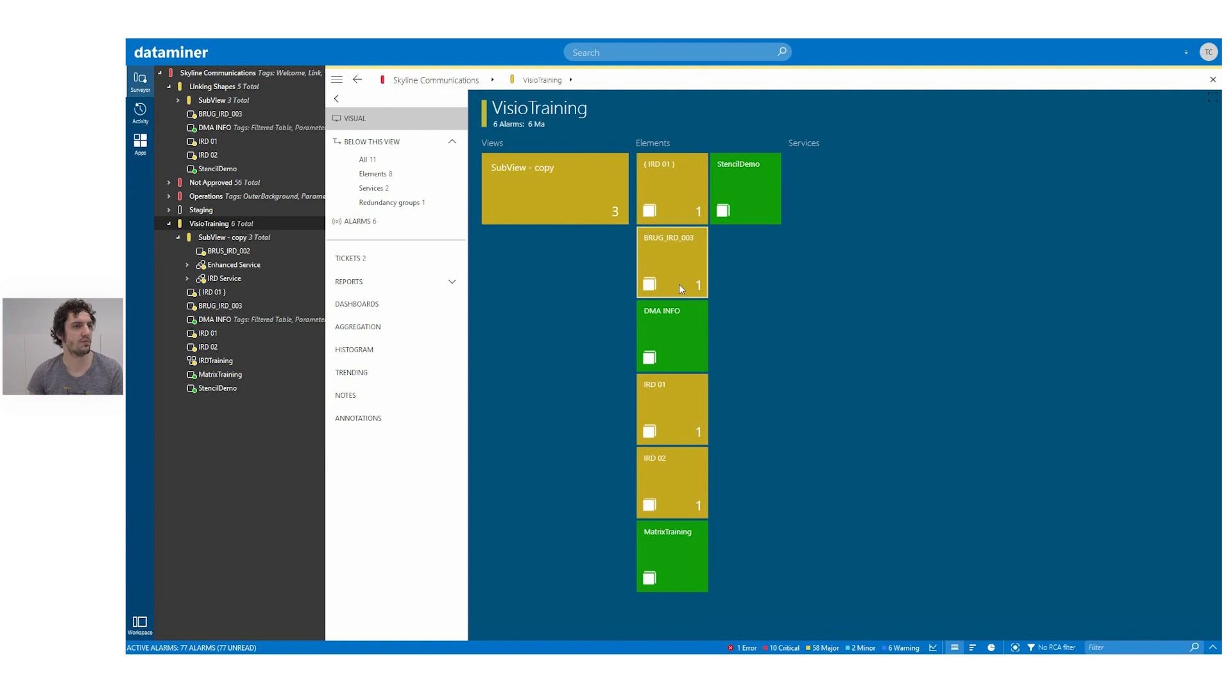
right_click(880, 330)
mouse_move(963, 365)
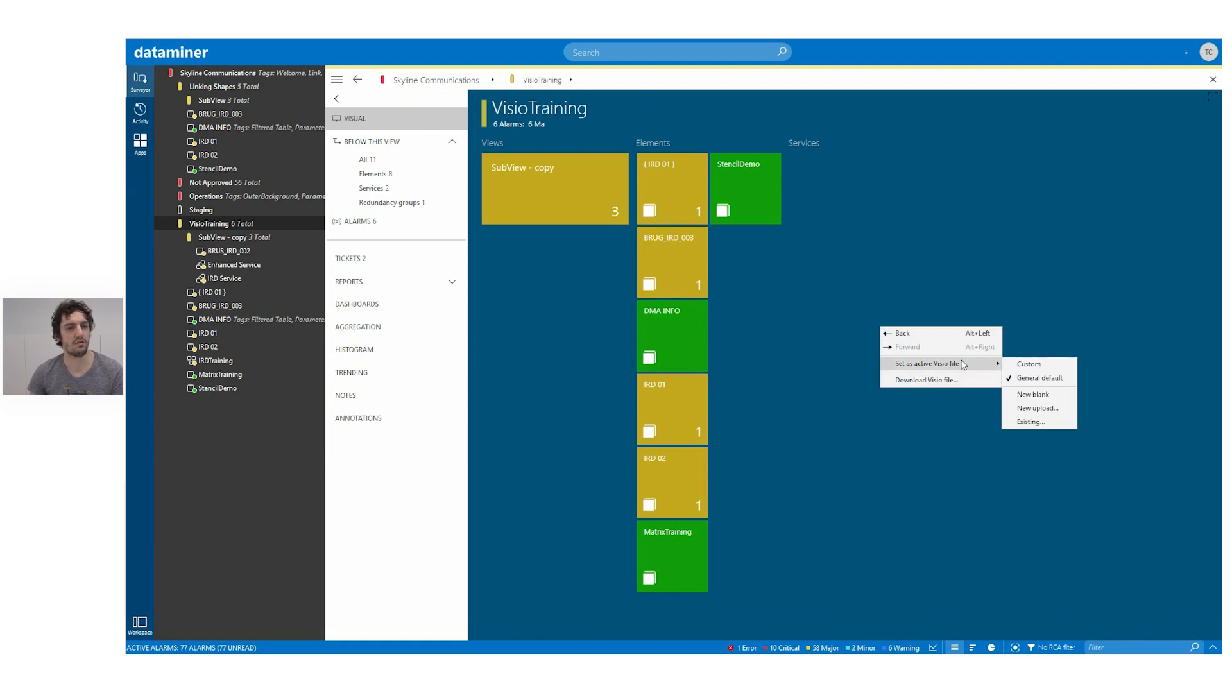
left_click(1032, 395)
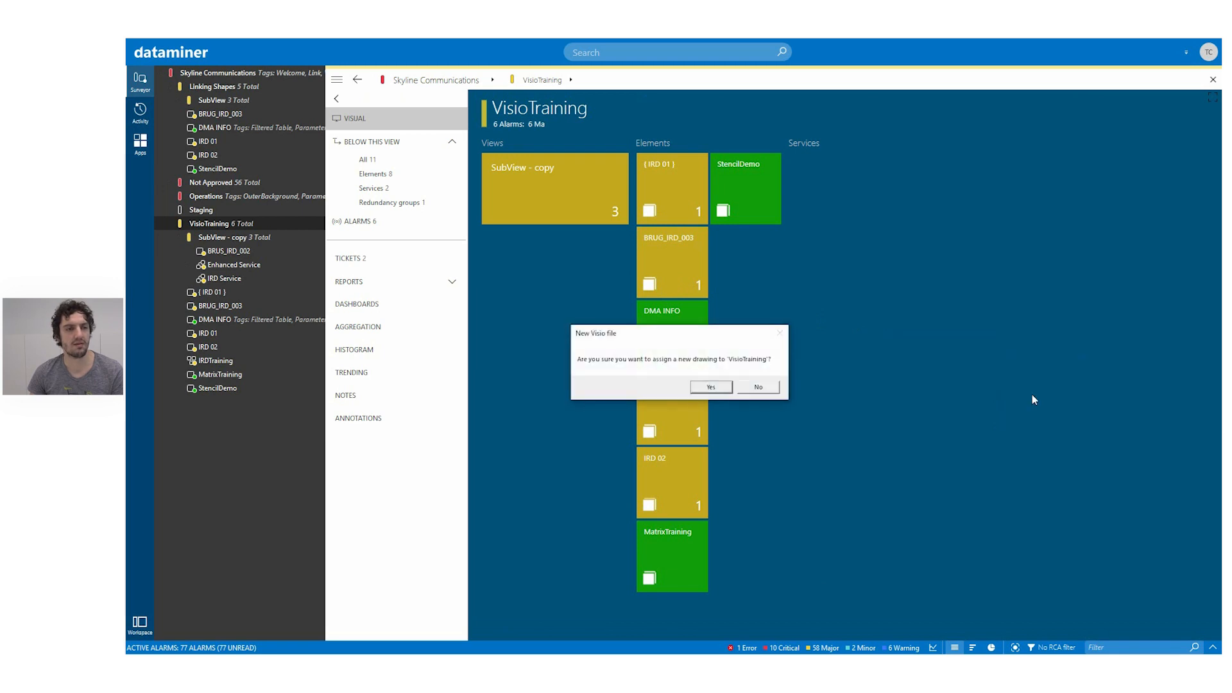
left_click(711, 386)
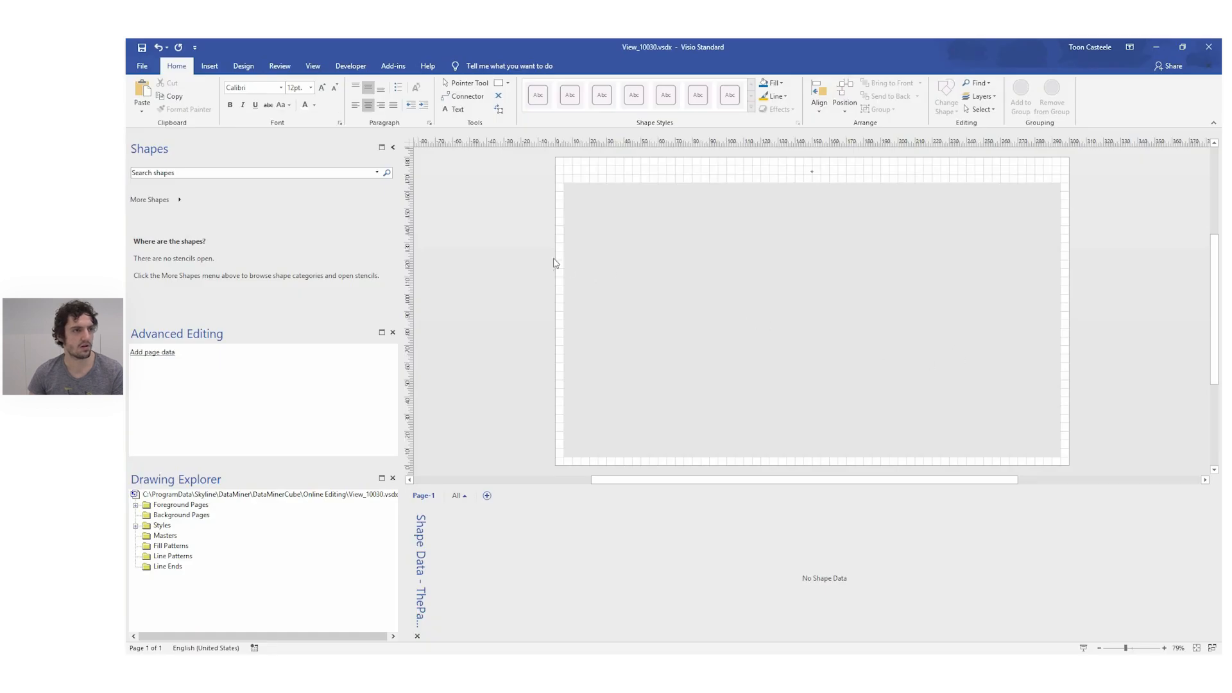
Step: Delete all default shapes from the new view drawing and paste in the blue IRD 01 rectangle near the page's upper-left corner
left_click_drag(532, 155, 1097, 462)
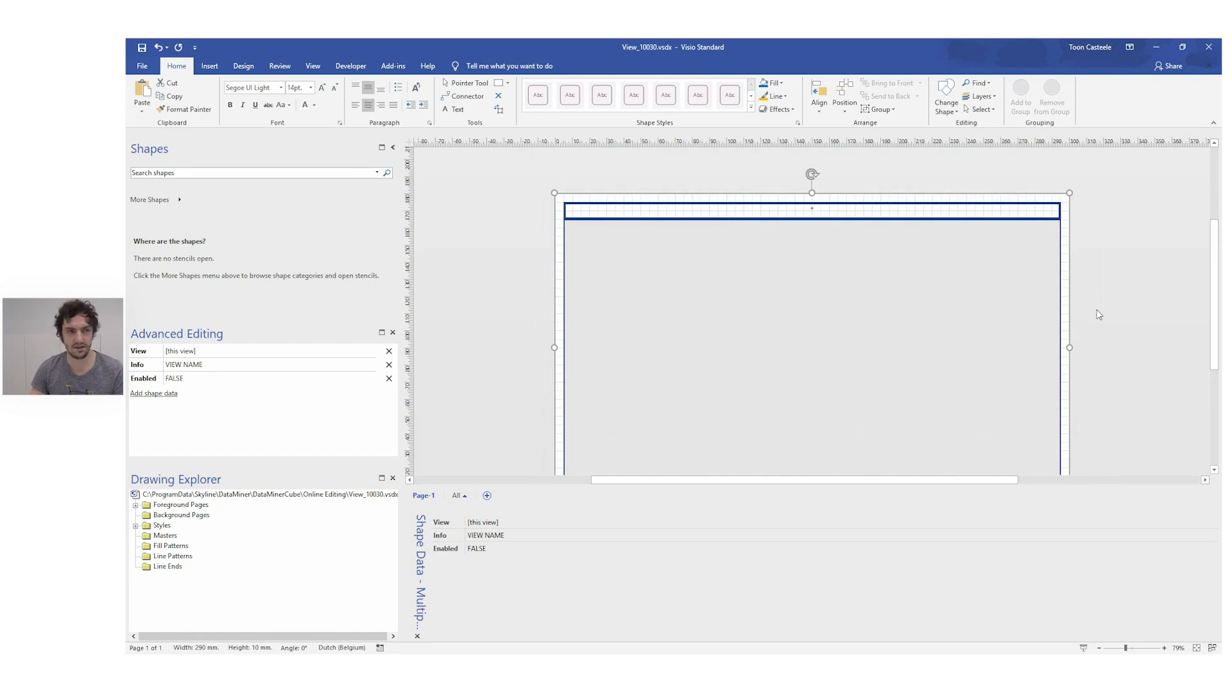
key("Delete")
left_click(497, 83)
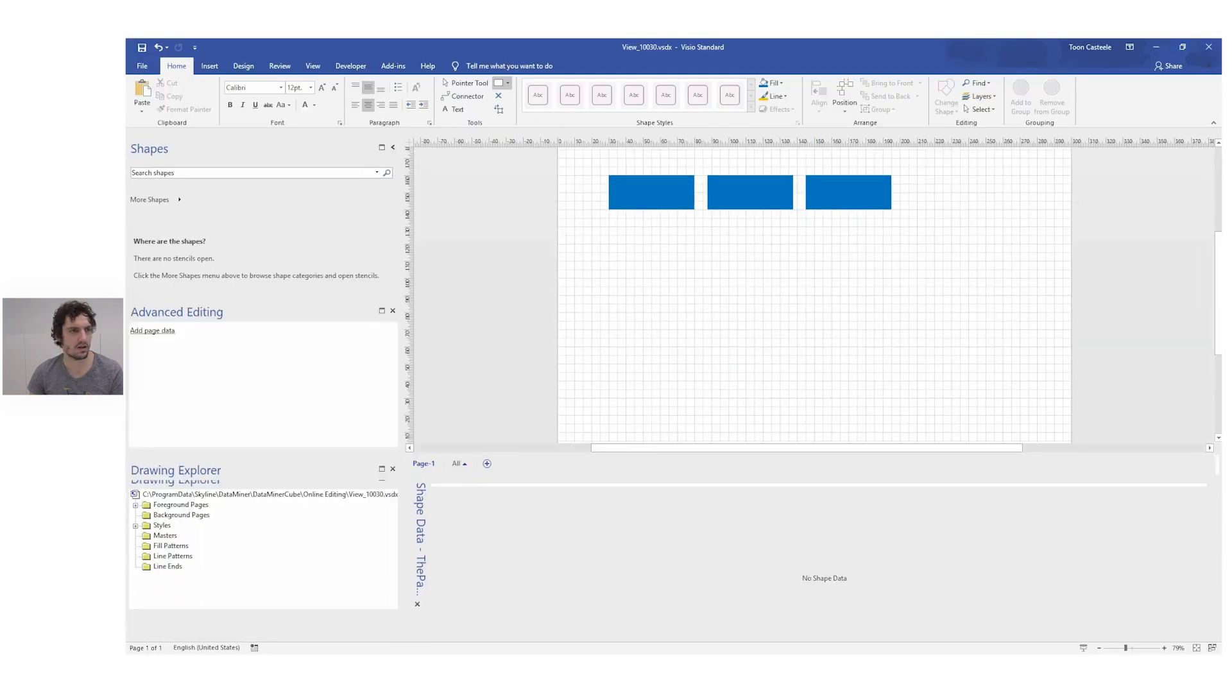
left_click(667, 224)
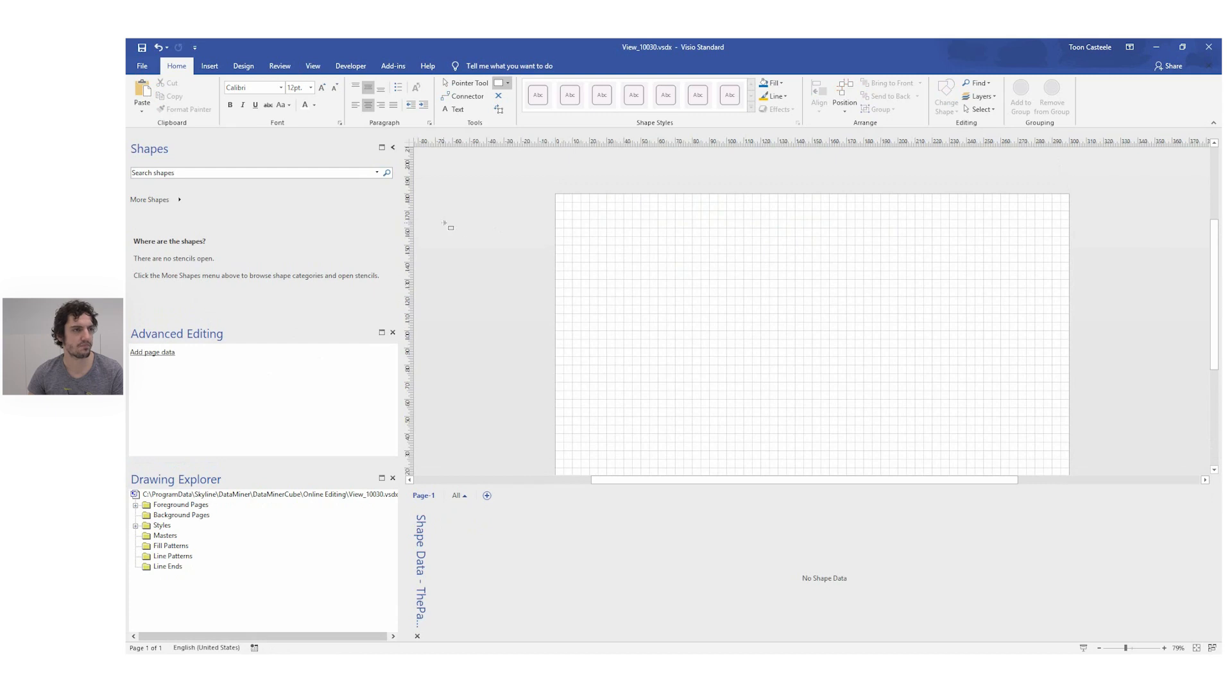
left_click_drag(565, 277, 635, 224)
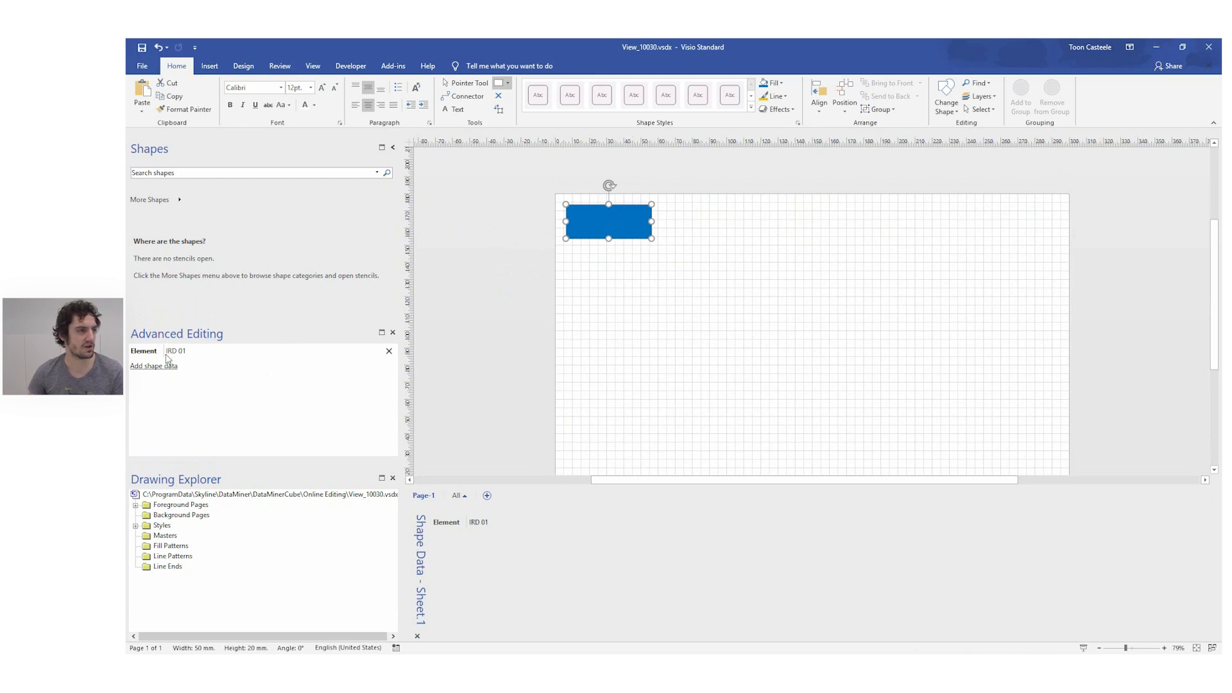
Step: Save the view drawing, switch to DataMiner, and open the IRD 01 card through the linked shape
left_click(142, 48)
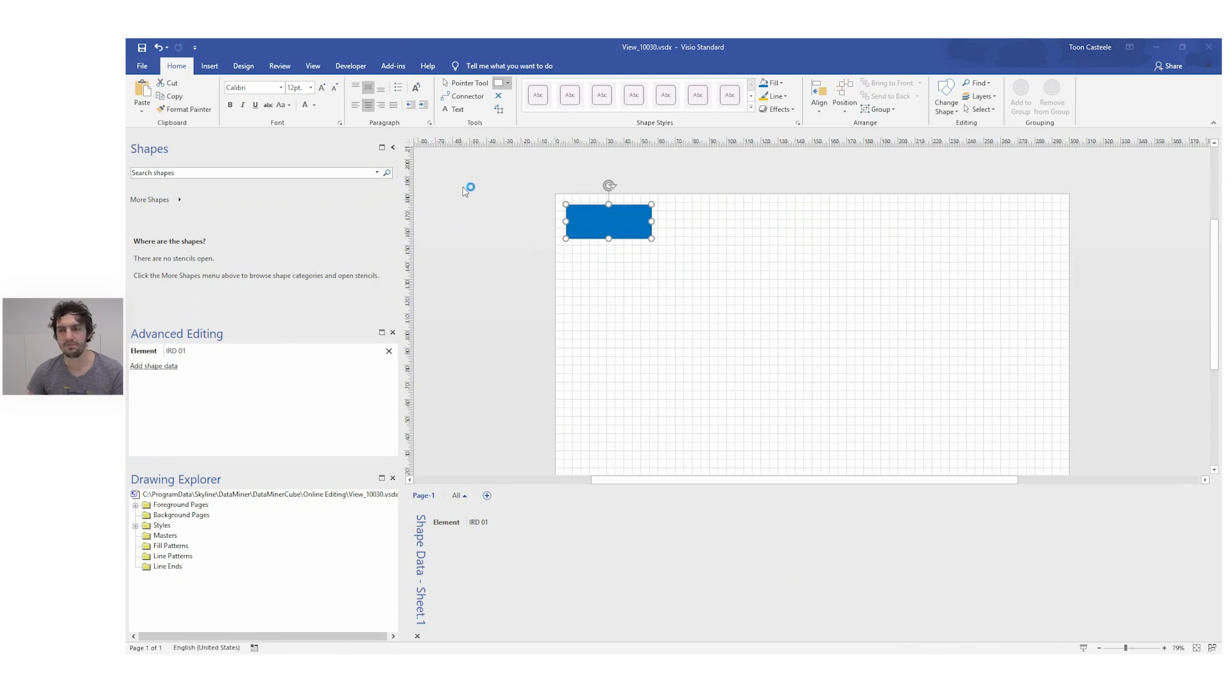
key("alt+Tab")
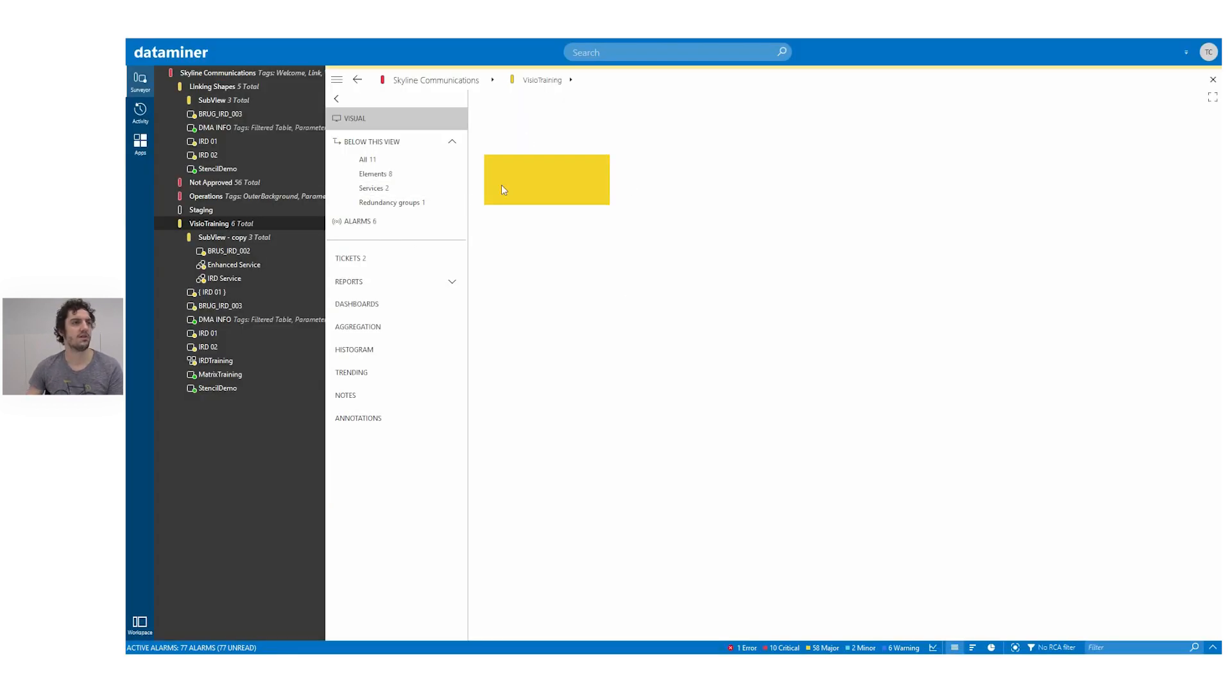
left_click(549, 184)
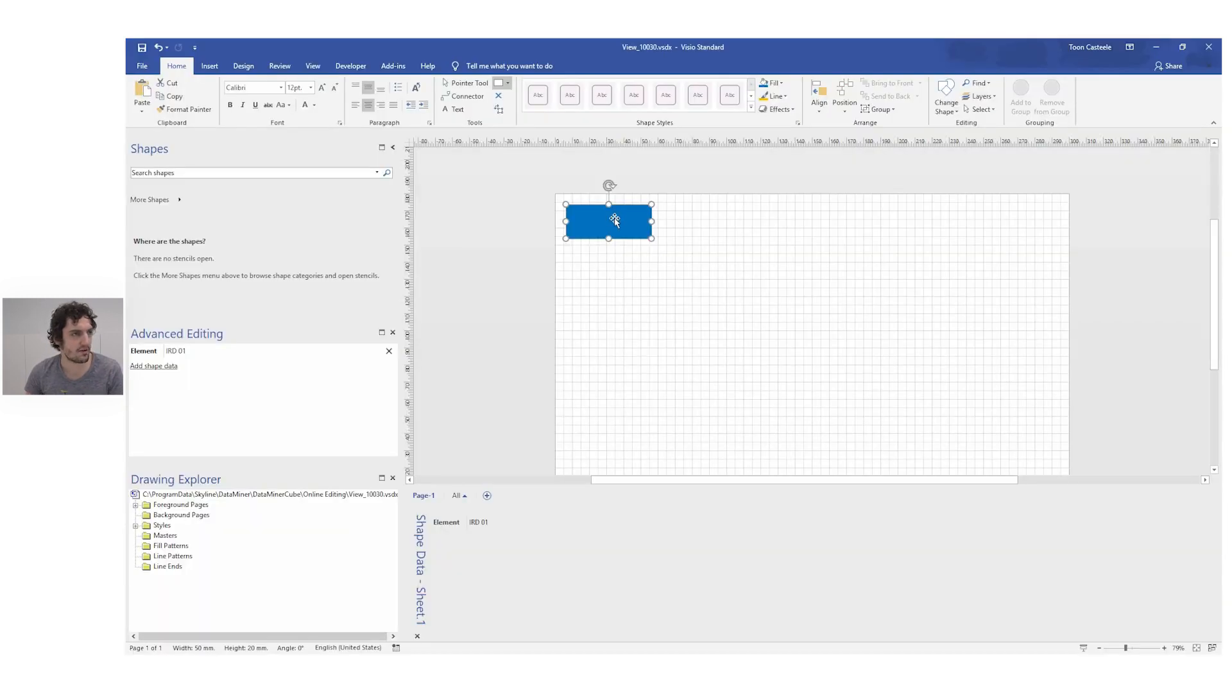
Step: Return to the Philips DVS3810 drawing in Visio and add a second page
left_click(465, 82)
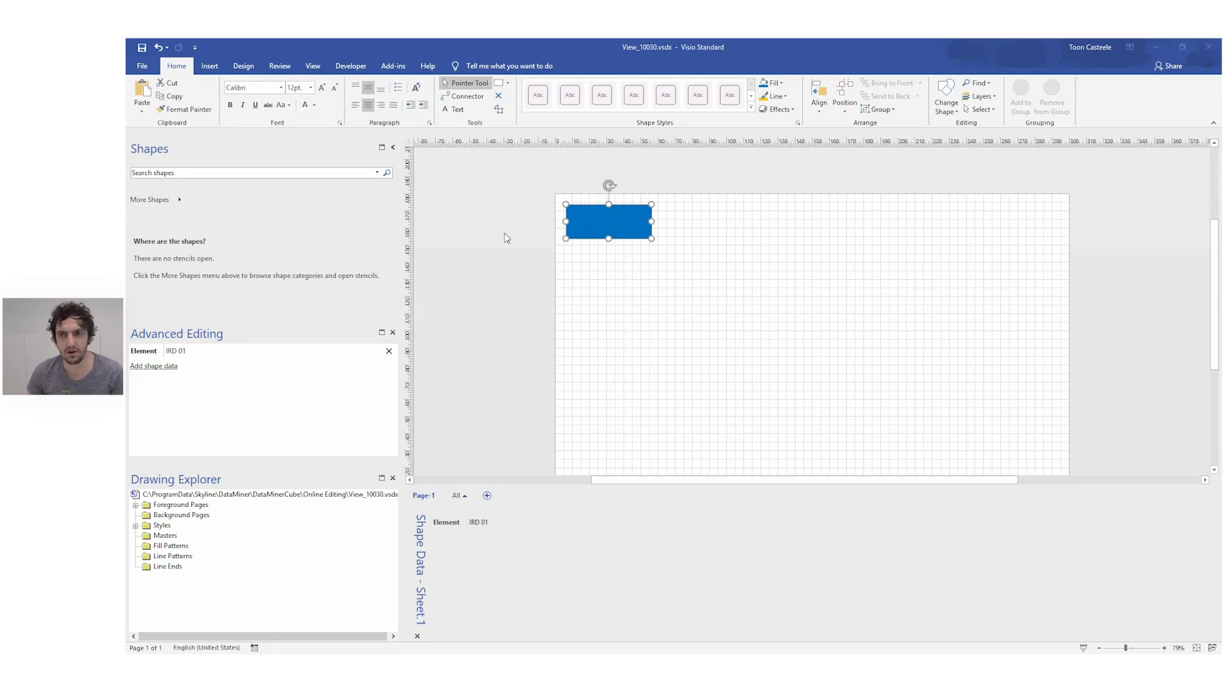
key("alt+Tab")
left_click(808, 473)
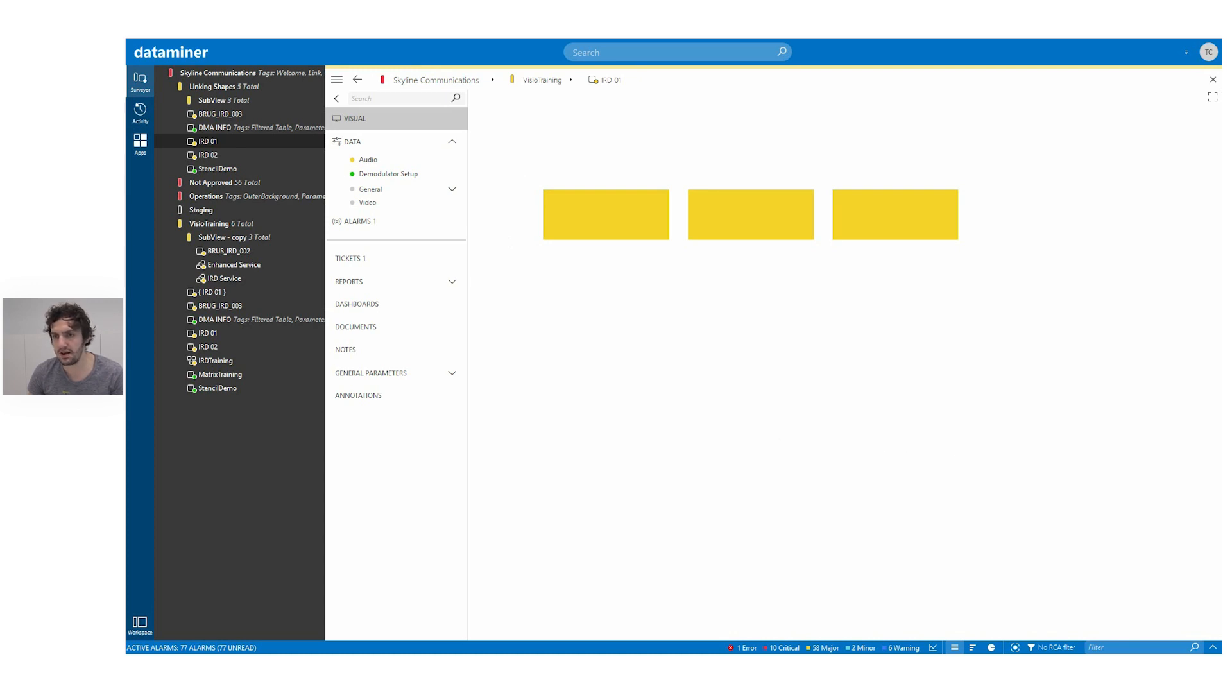
key("alt+Tab")
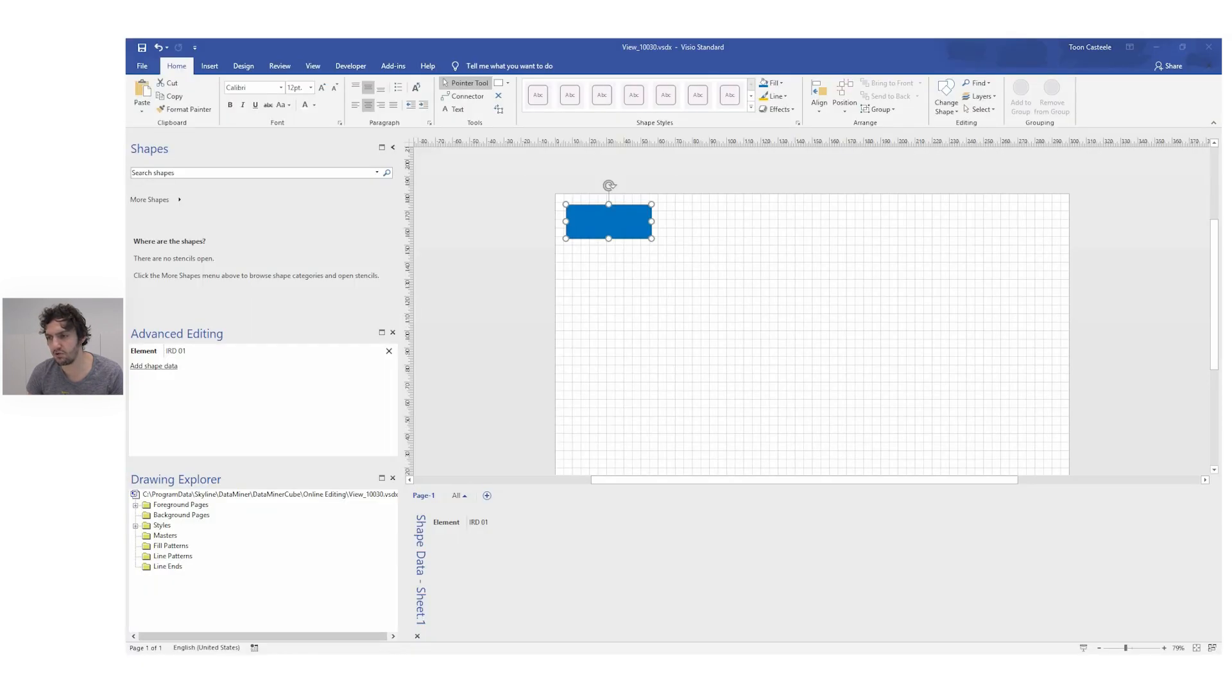
left_click(488, 495)
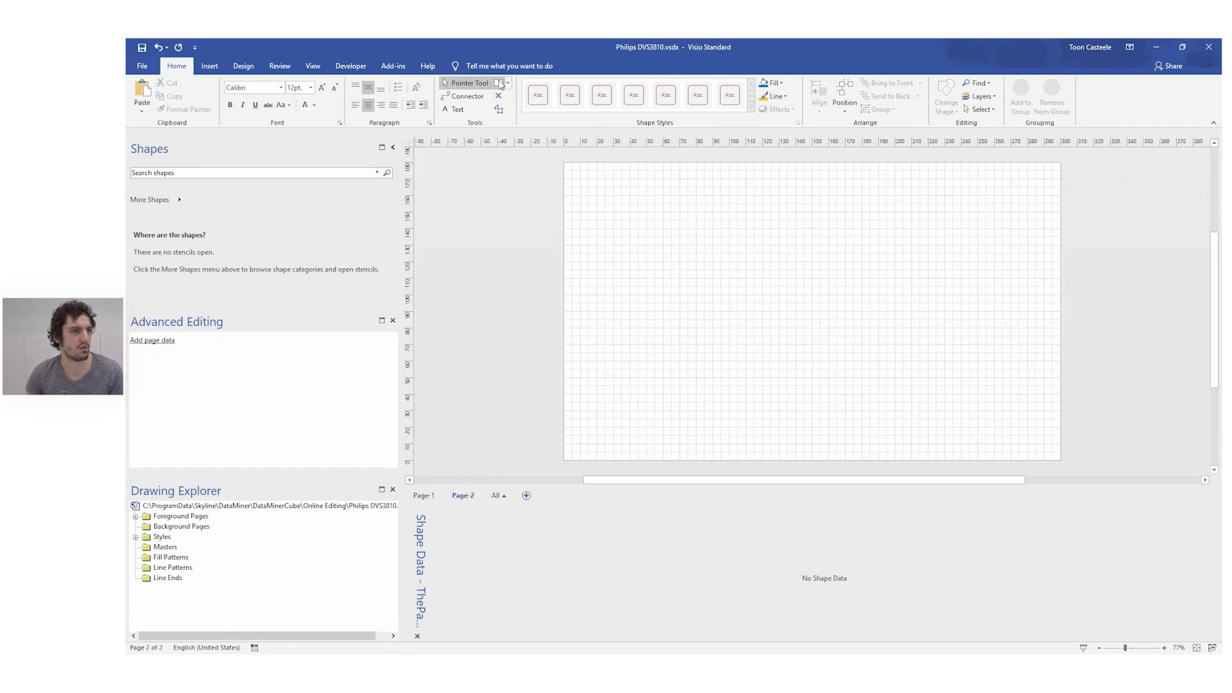
Step: Draw a rectangle about 131 mm wide and 10 mm high near the upper edge of Page-2 and label it "This is the 2nd page"
left_click(498, 83)
mouse_move(600, 187)
left_mouse_down()
mouse_move(721, 245)
mouse_move(817, 215)
left_mouse_up()
left_click_drag(708, 245, 706, 205)
type("This i")
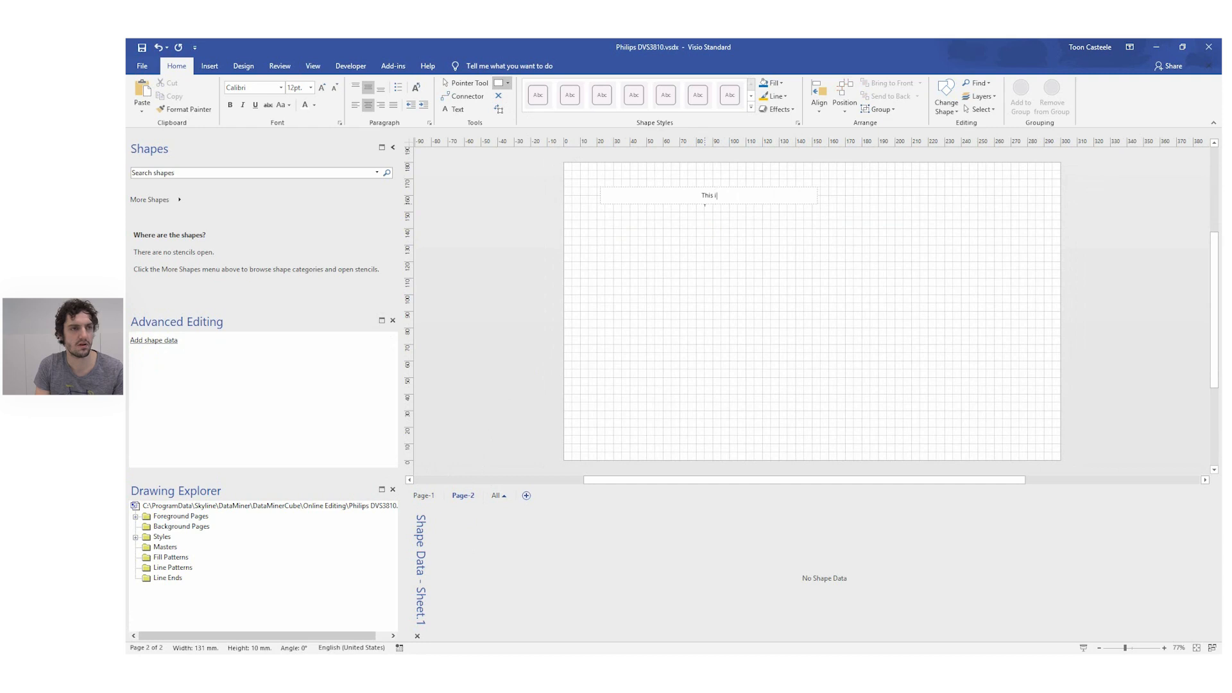
type("s the 2nd p")
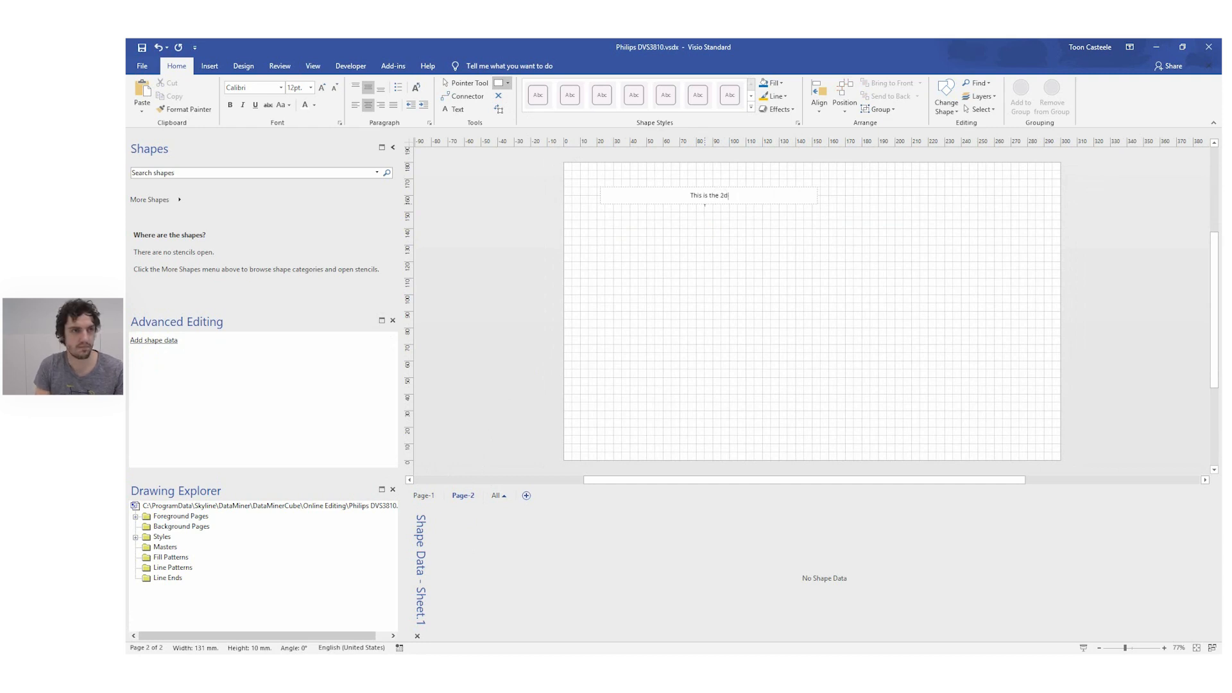
type("age")
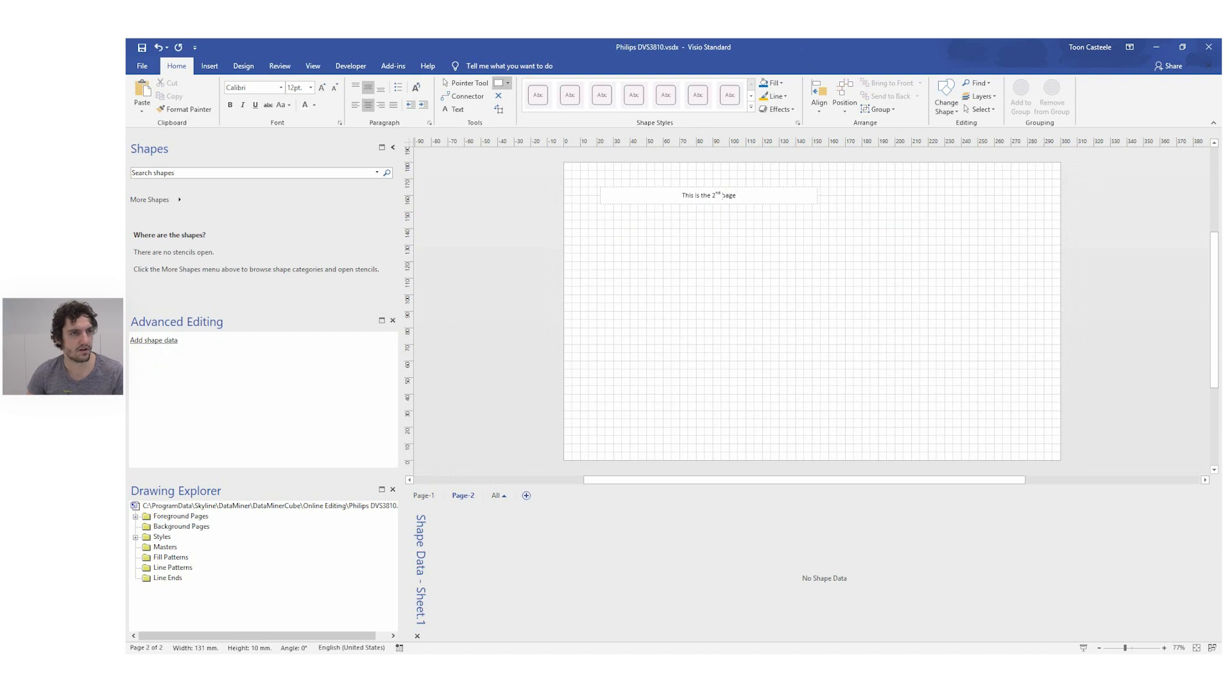
Step: Format the "This is the 2nd page" rectangle with no outline and a blue fill, and save the drawing
left_click(775, 96)
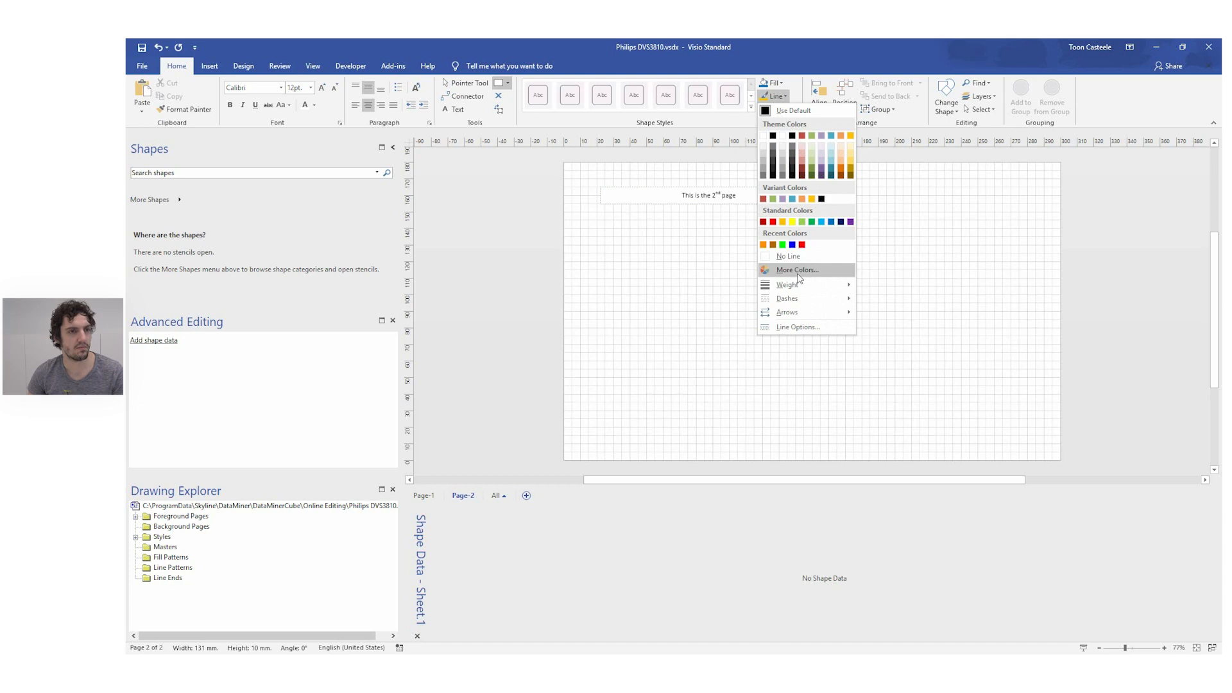
left_click(795, 258)
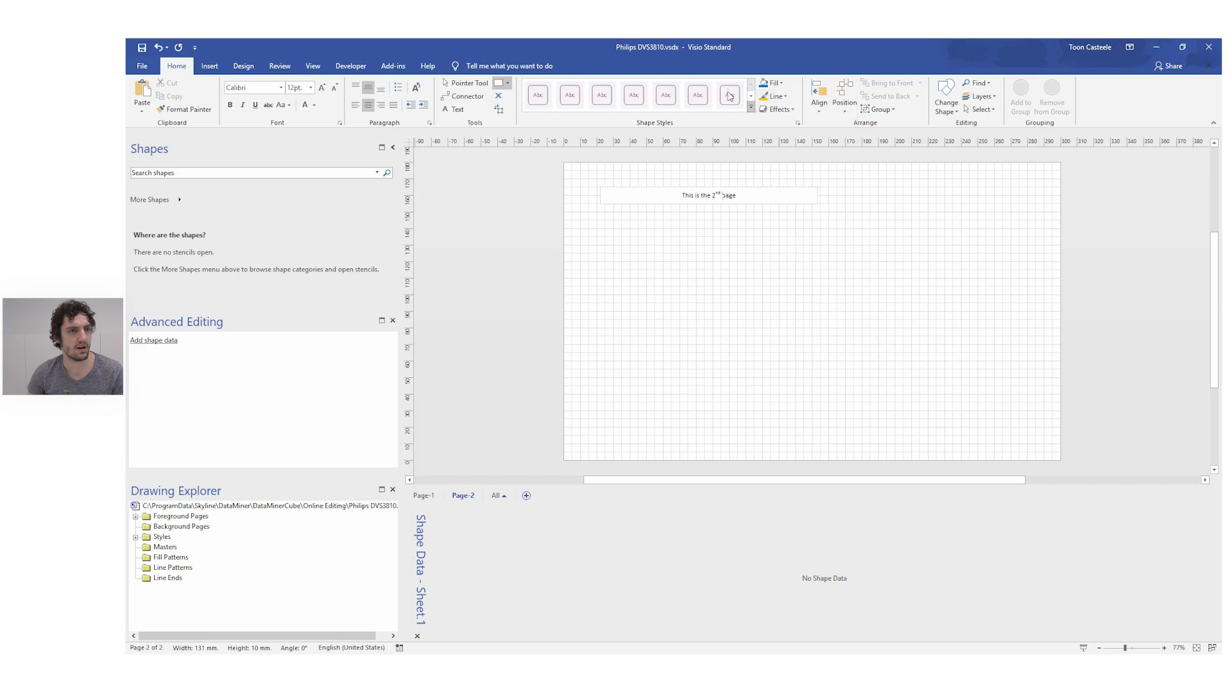
left_click(762, 84)
left_click(797, 254)
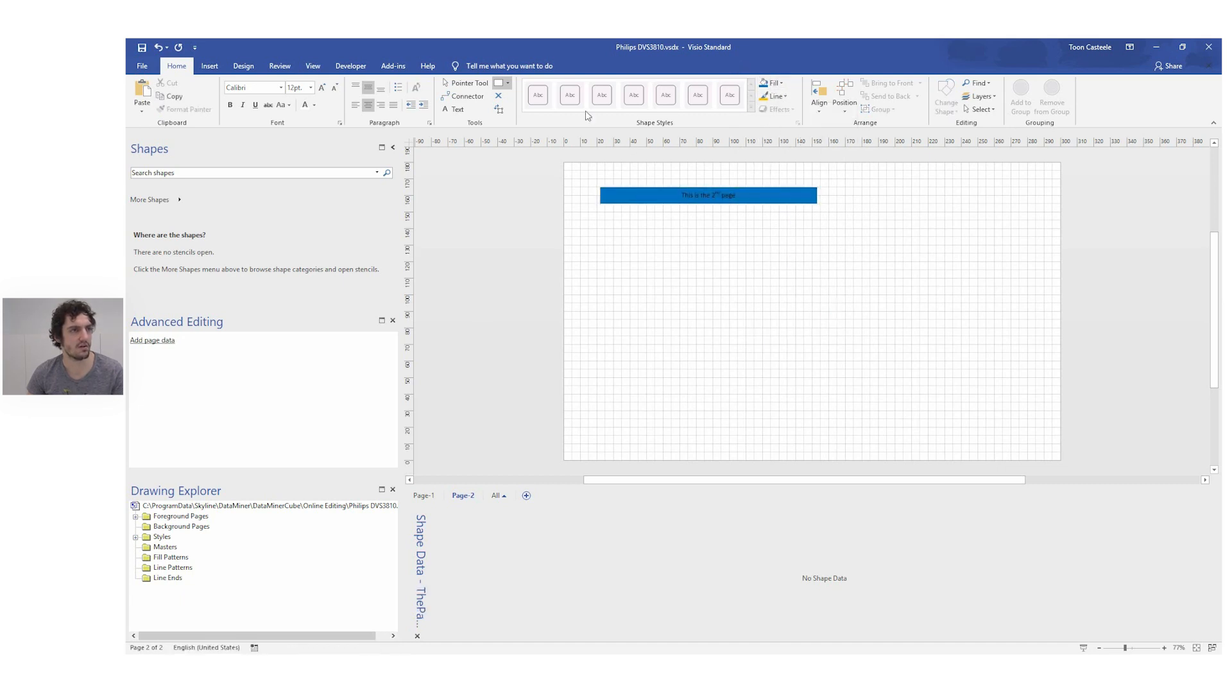
left_click(465, 83)
key("ctrl+s")
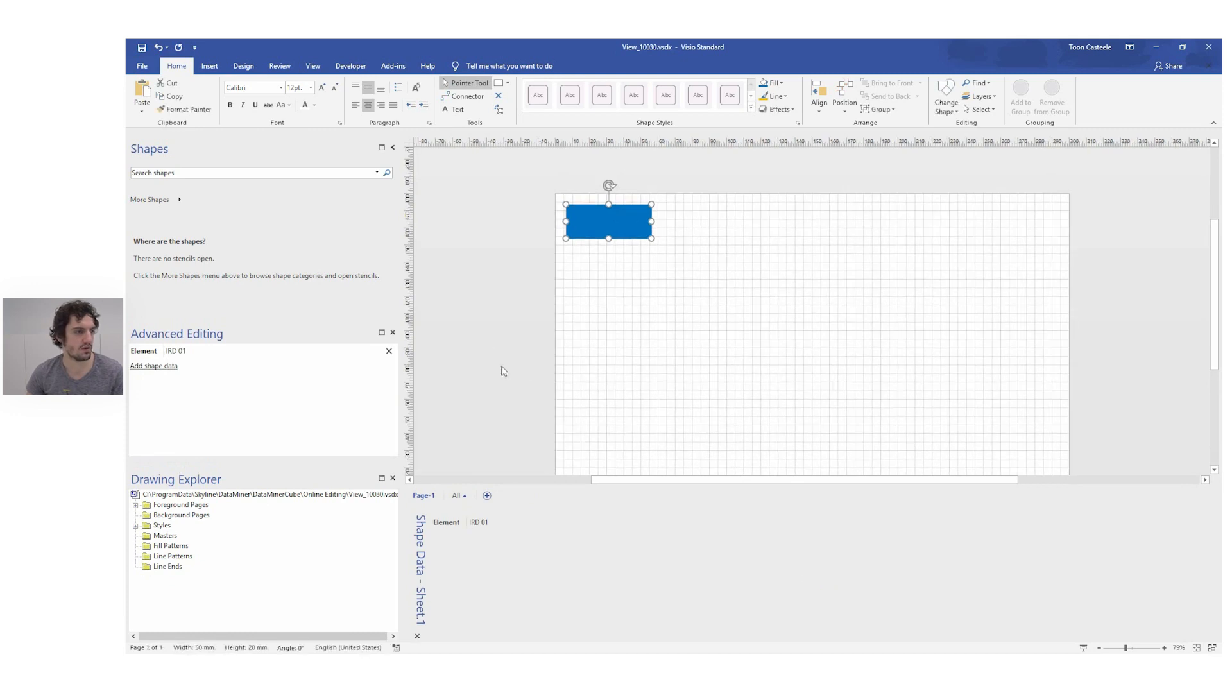
Step: In the View_10030 drawing, copy the blue rectangle beside the original and set the copy's Element to IRD 01|2
left_click(539, 201)
left_click(586, 216)
left_click_drag(586, 216, 685, 217)
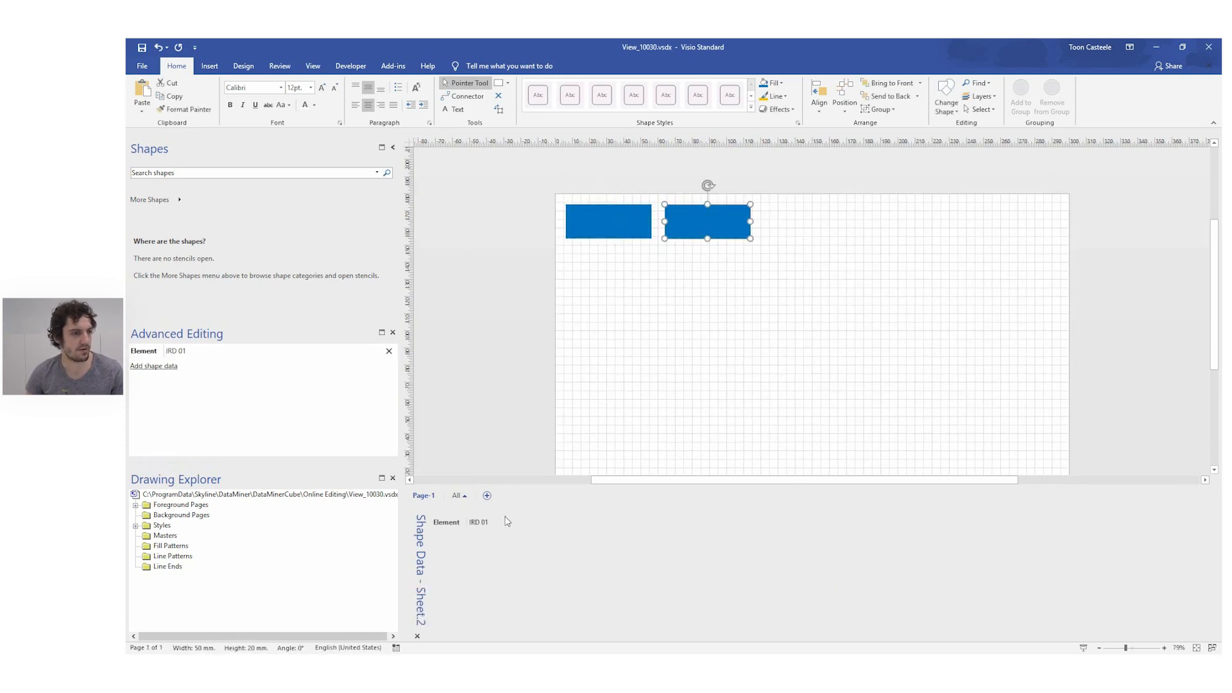
left_click(513, 521)
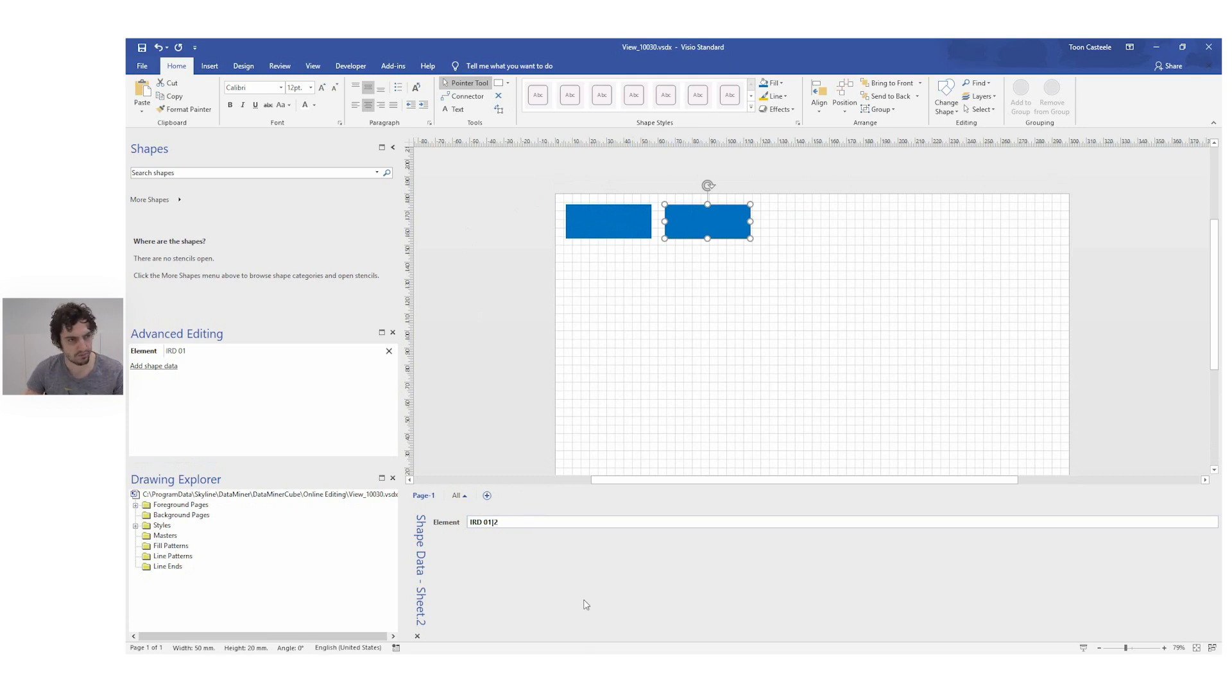
left_click_drag(492, 522, 505, 521)
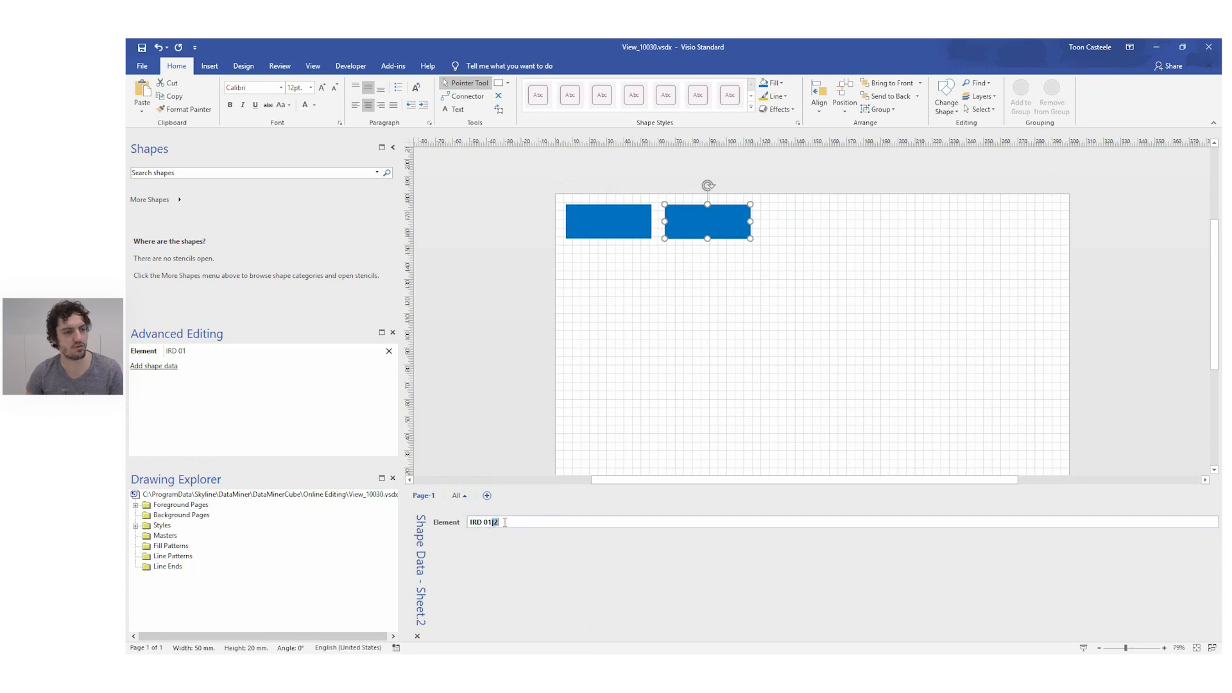
left_click(509, 335)
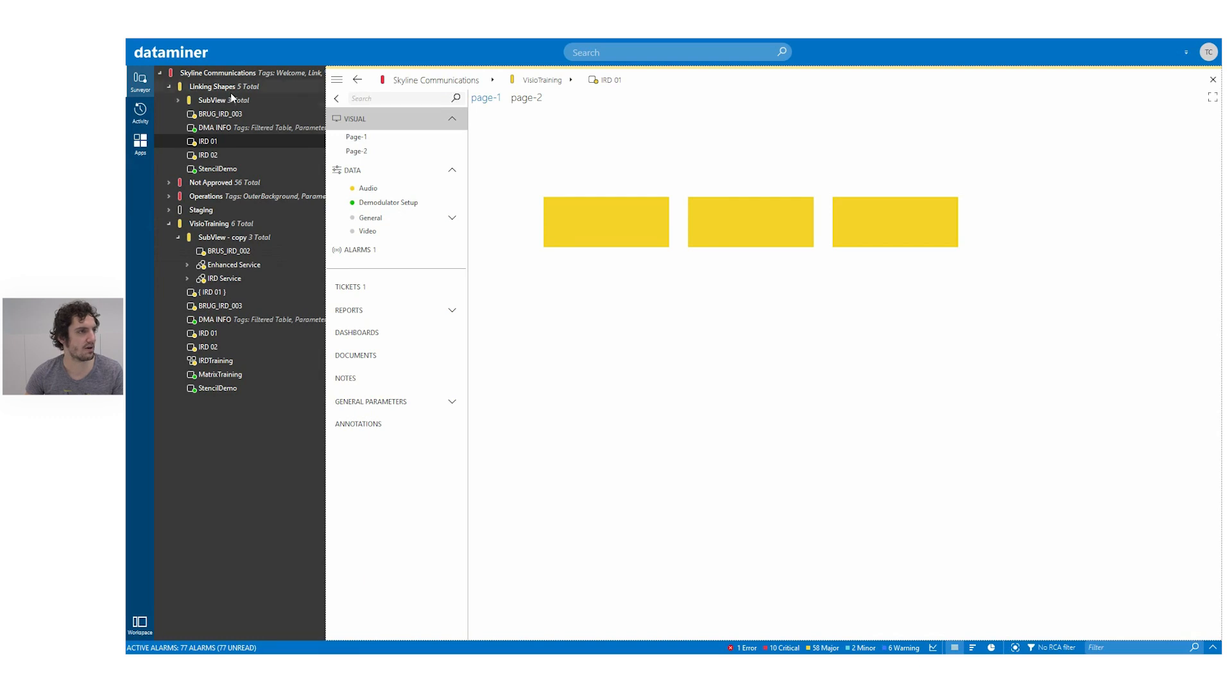
Step: Switch to DataMiner, display the VisioTraining view, and open the IRD 01 card through the second rectangle
left_click(212, 225)
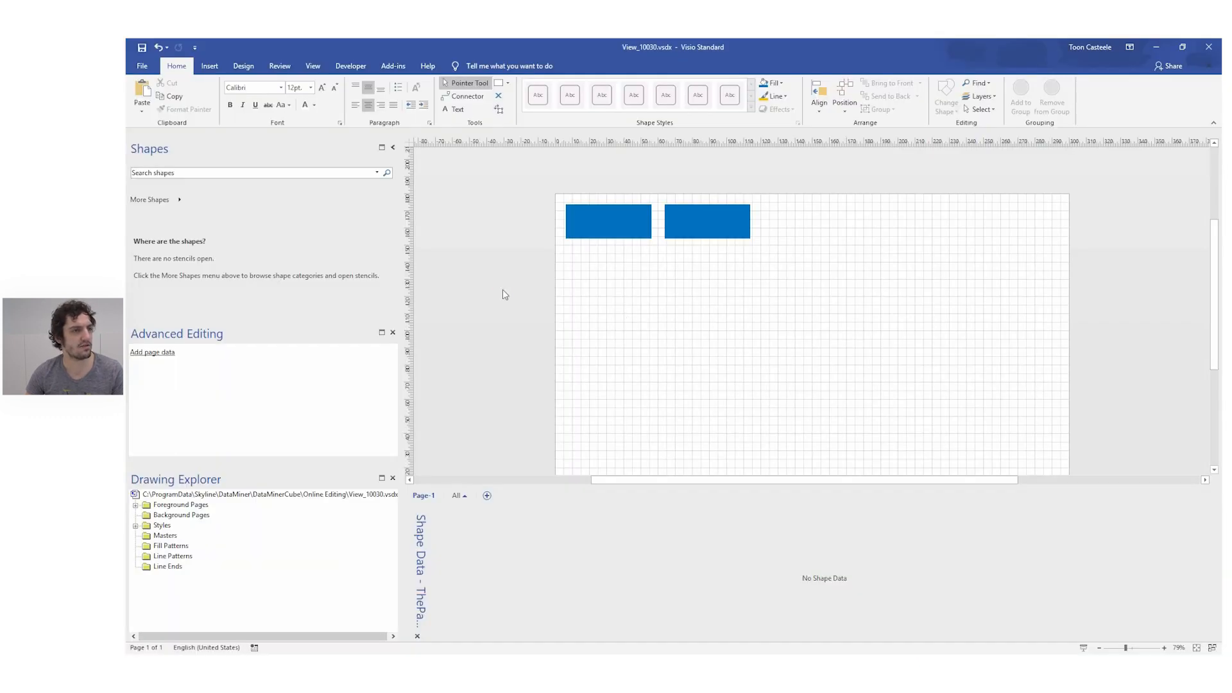
key("alt+Tab")
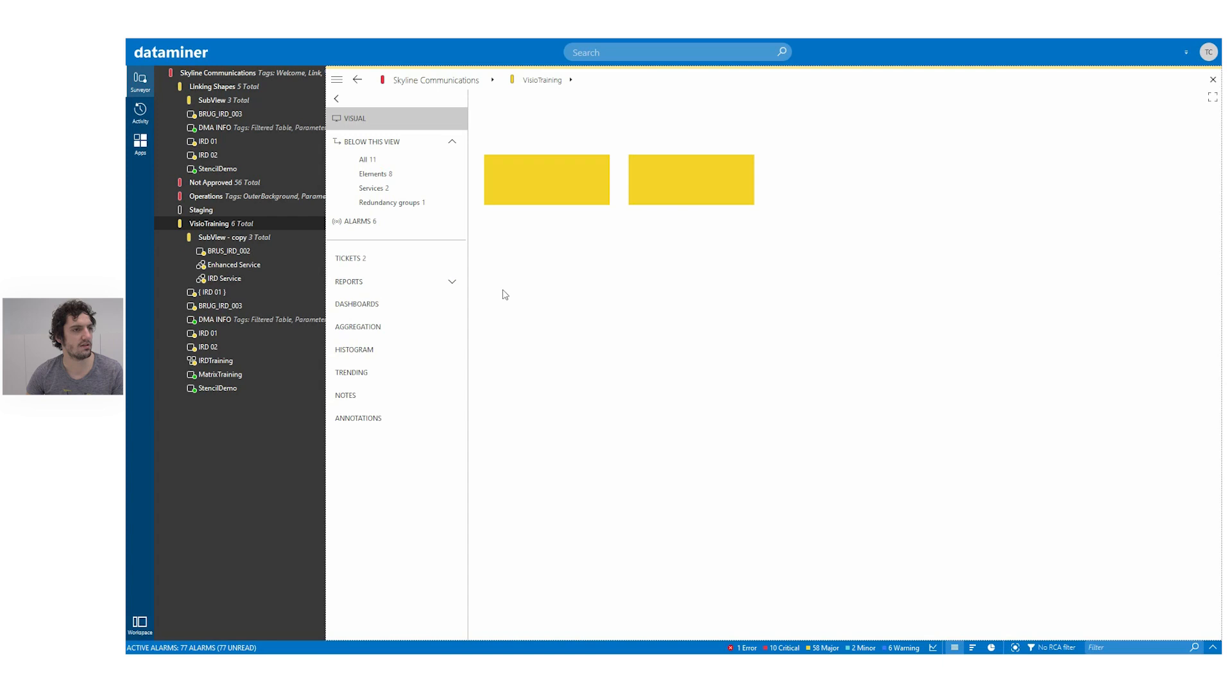
left_click(687, 183)
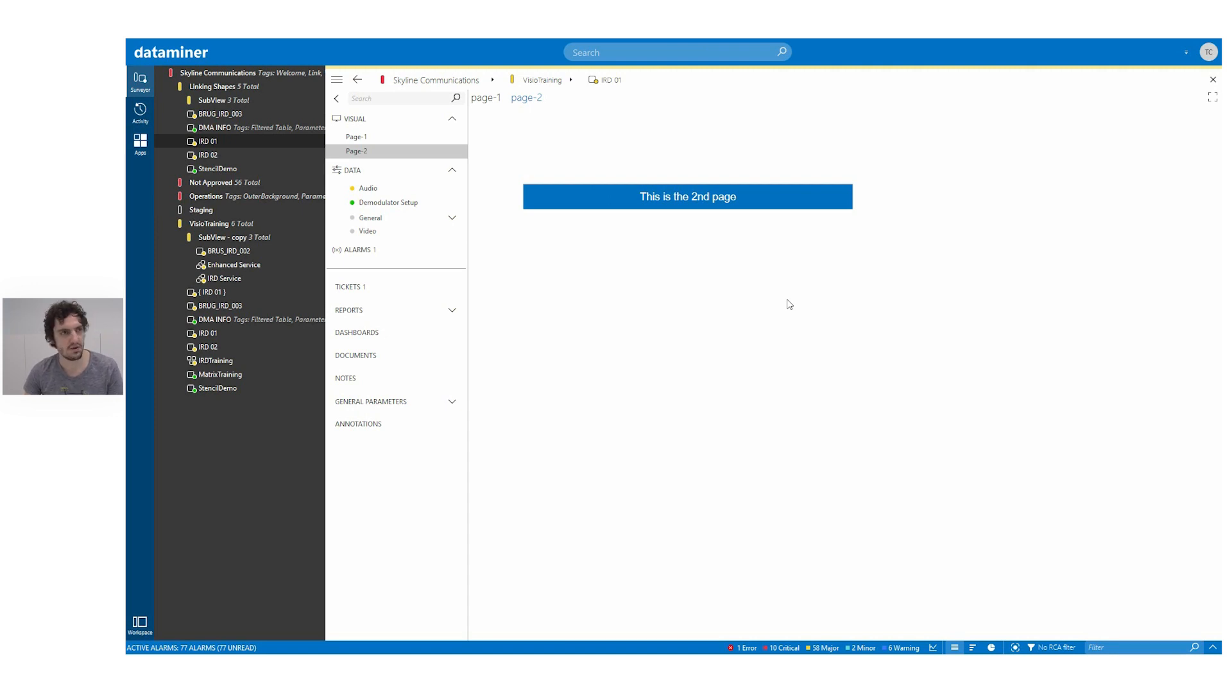
Step: Back in Visio, copy the second rectangle beside it and set the third rectangle's Element to IRD 01
key("alt+Tab")
left_click(703, 224)
left_click_drag(740, 224, 803, 223)
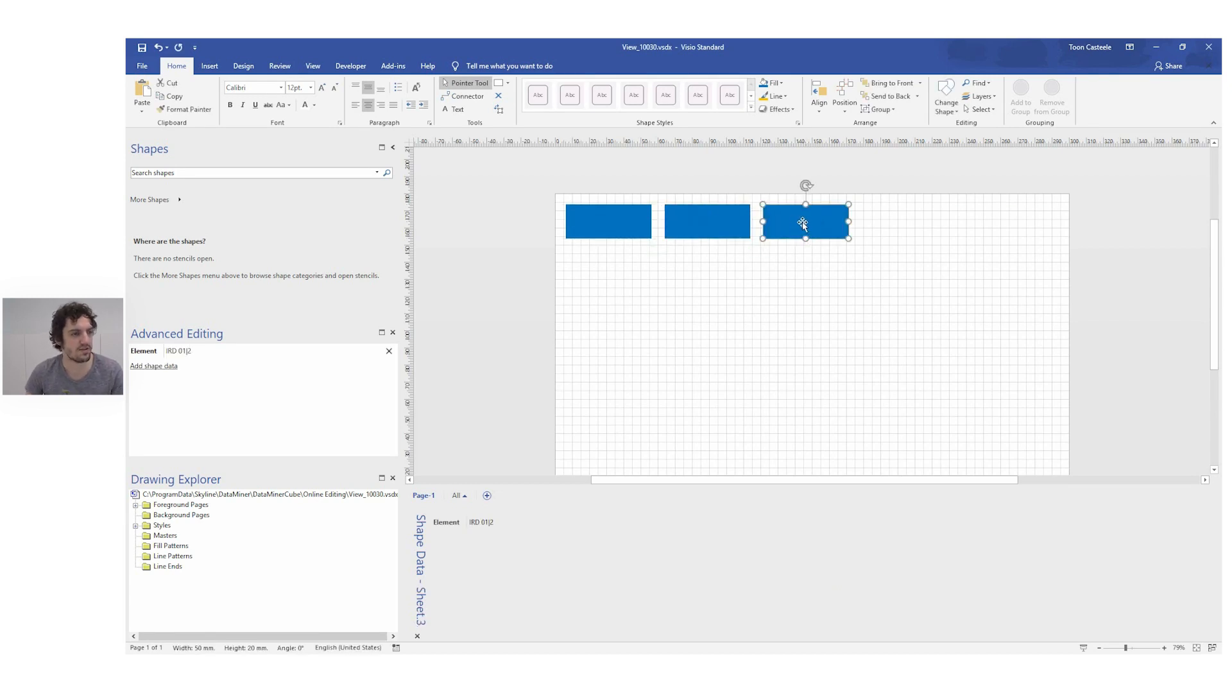
left_click(538, 521)
left_click(547, 521)
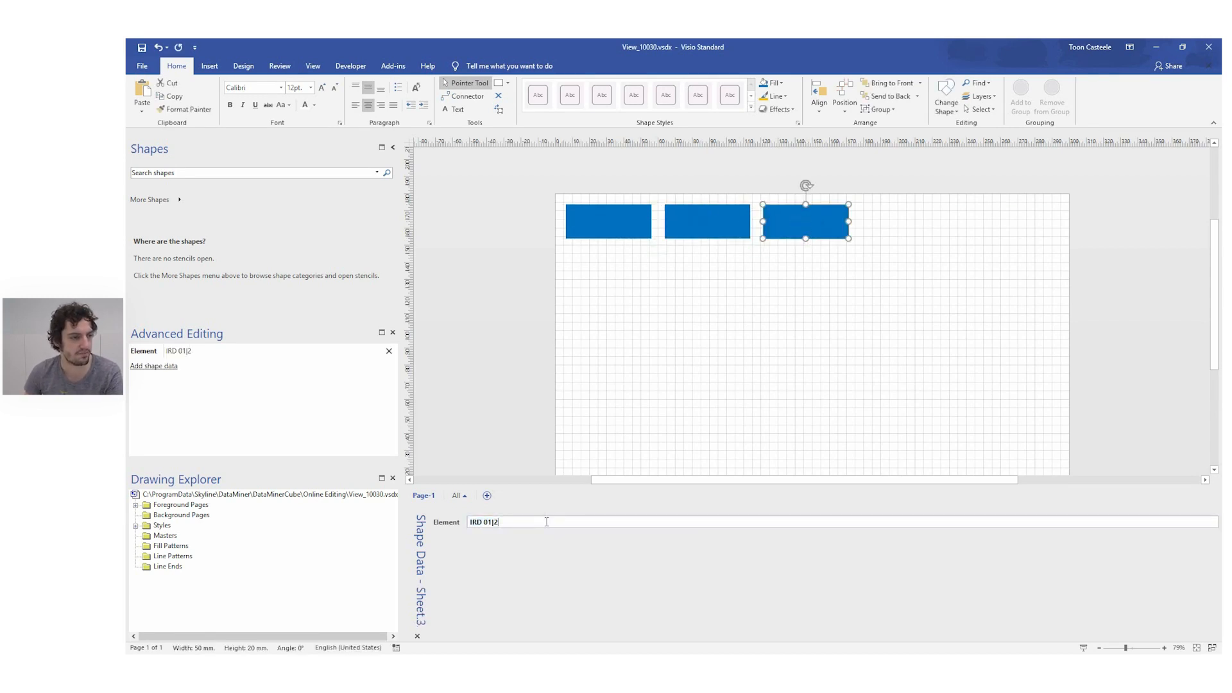
key("Return")
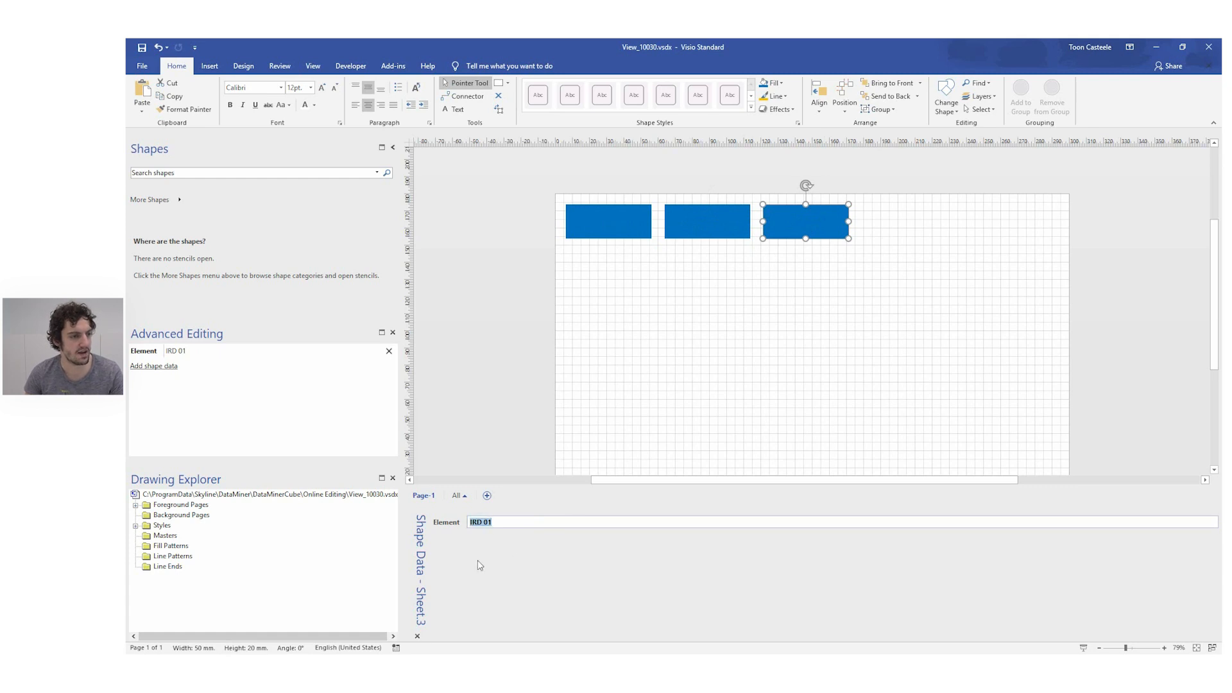
Step: Add a Page shape data item to the third rectangle
right_click(478, 563)
left_click(183, 383)
left_click(153, 366)
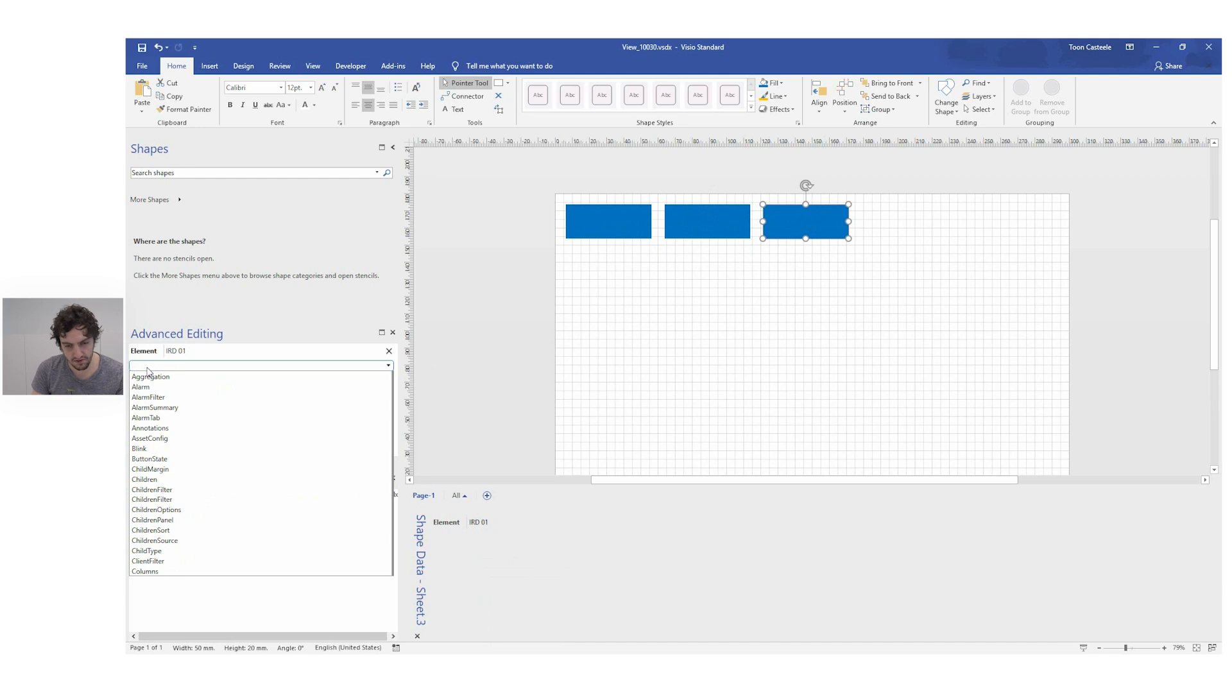
key("p")
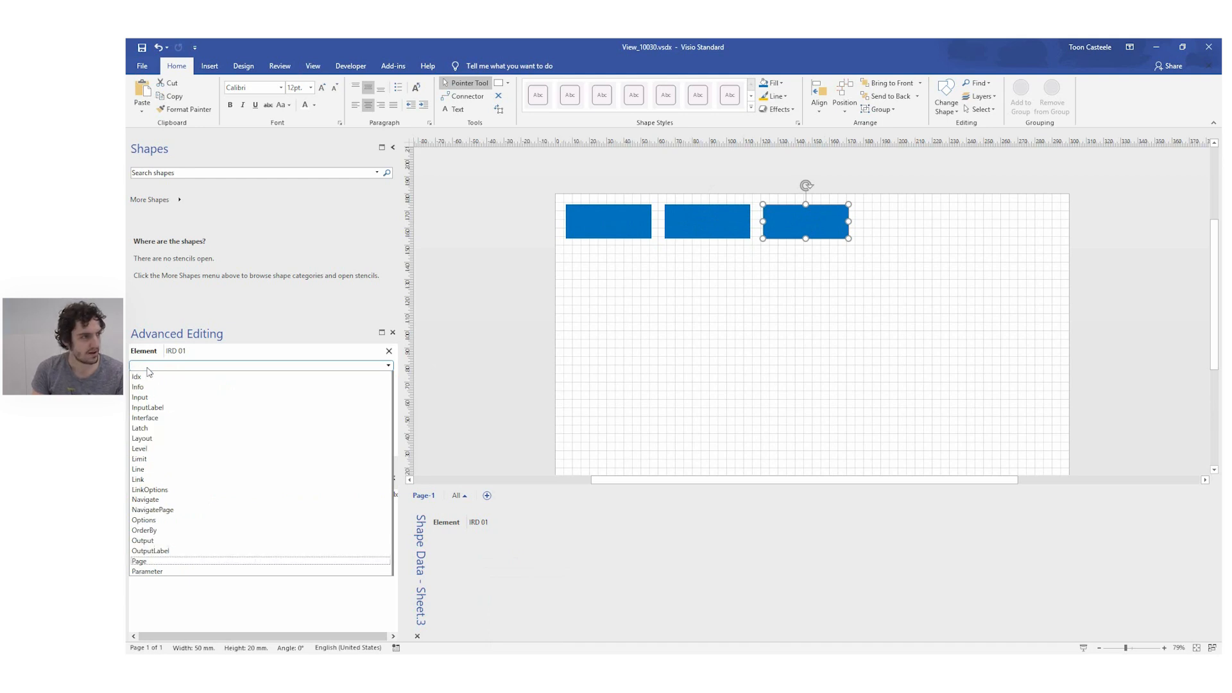
key("Return")
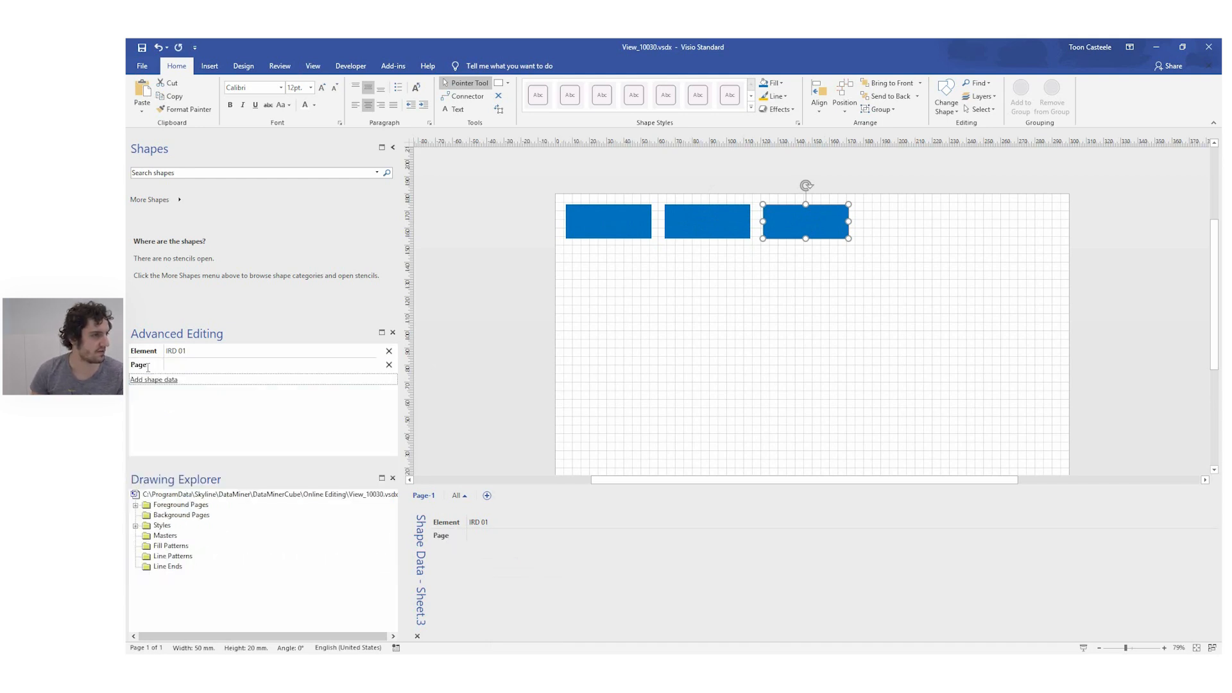
Step: Set the third rectangle's Page value to data:Demodulator Setup
left_click(185, 364)
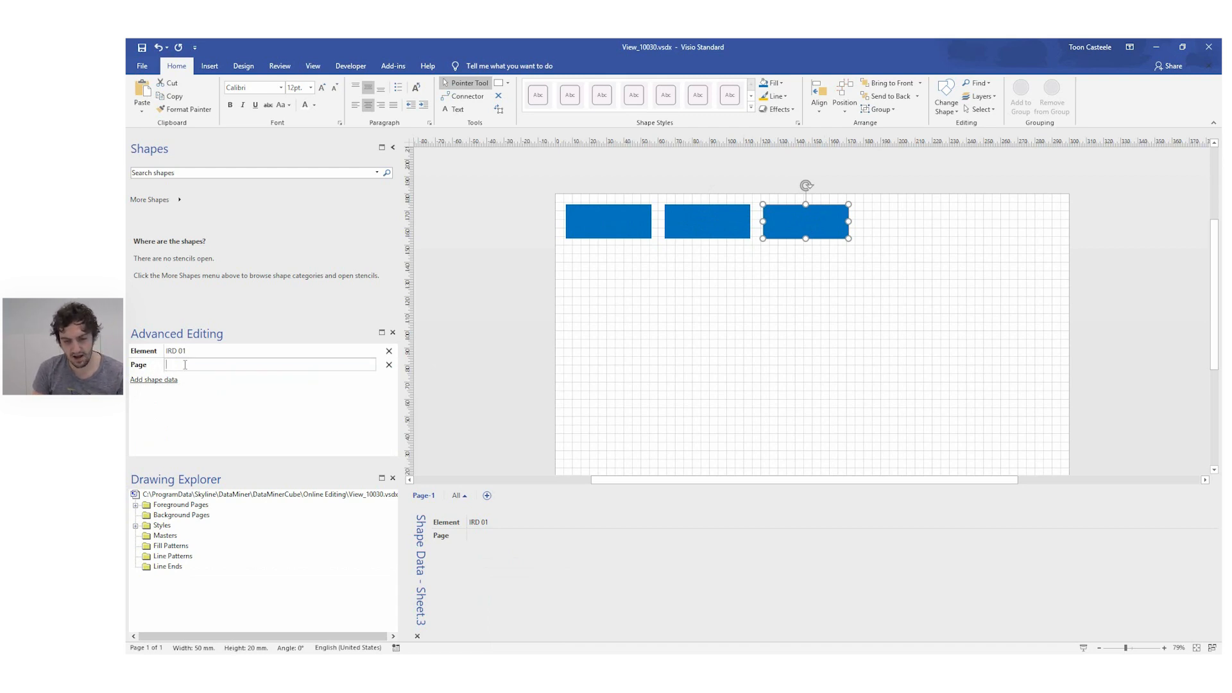
type("daa")
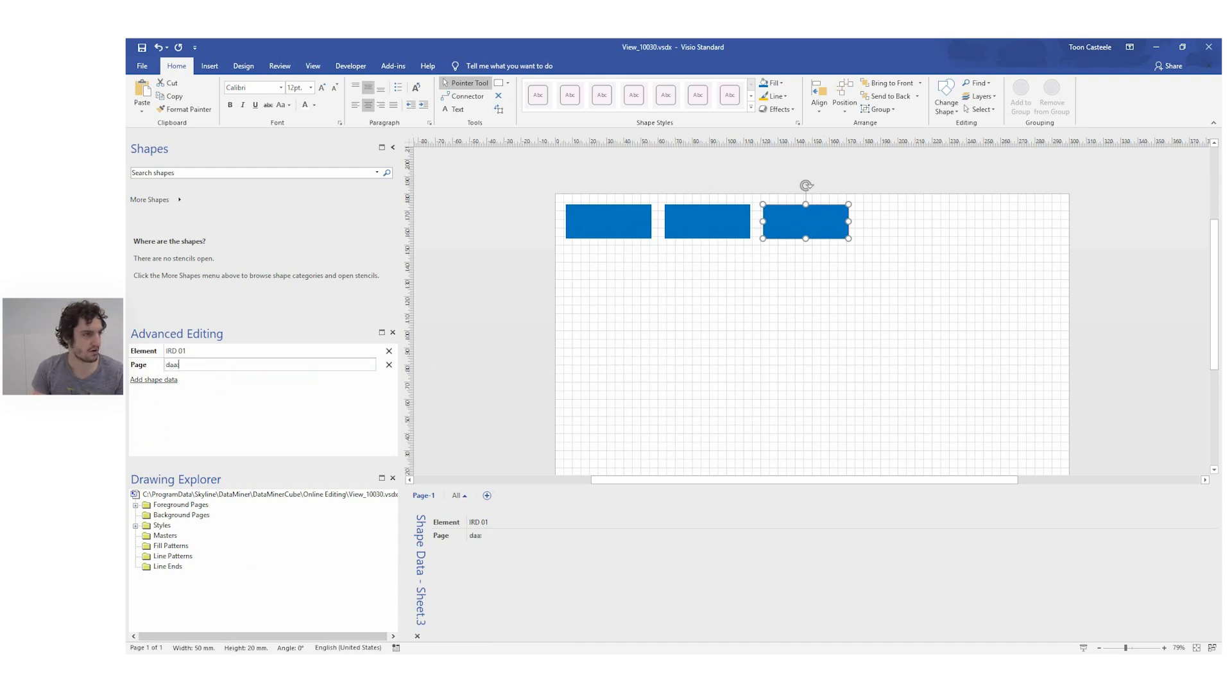
key("BackSpace")
type("ta")
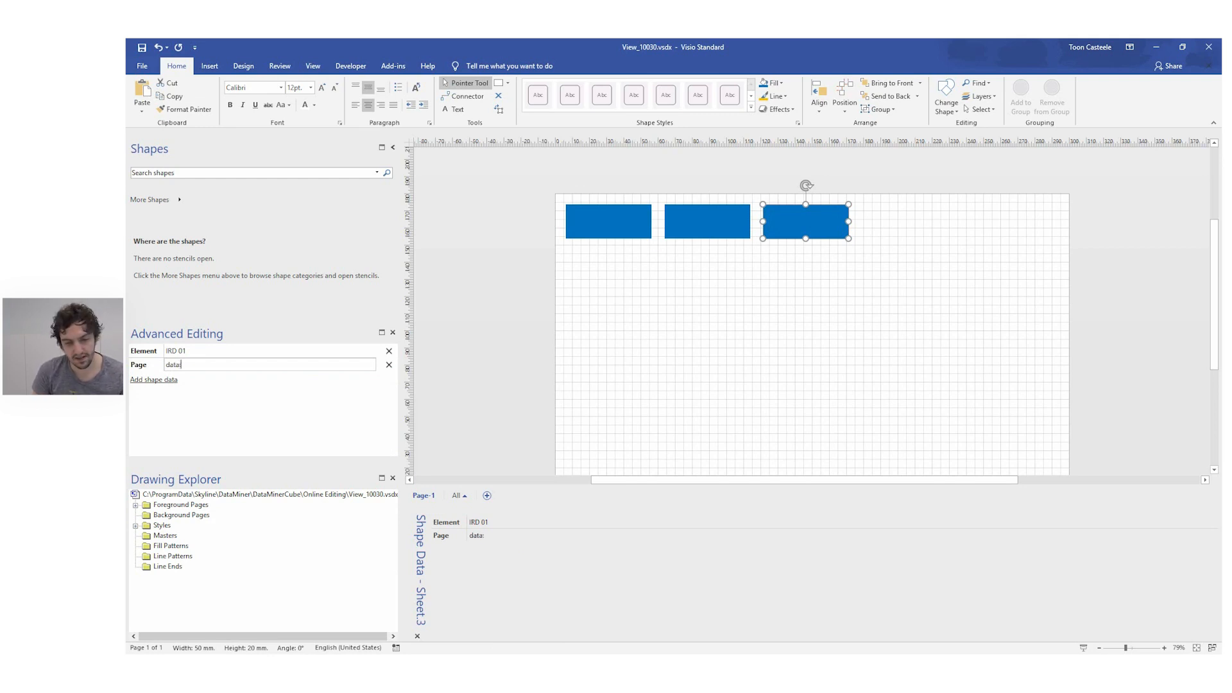
type(":Demodulat")
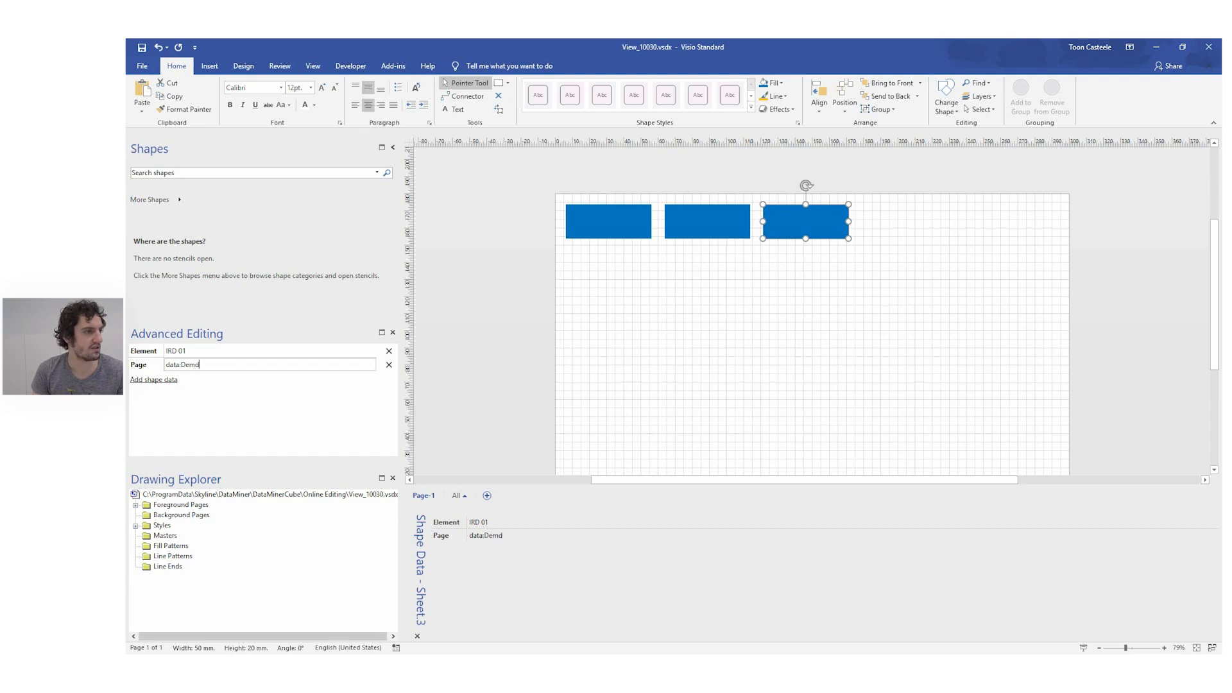
type("or")
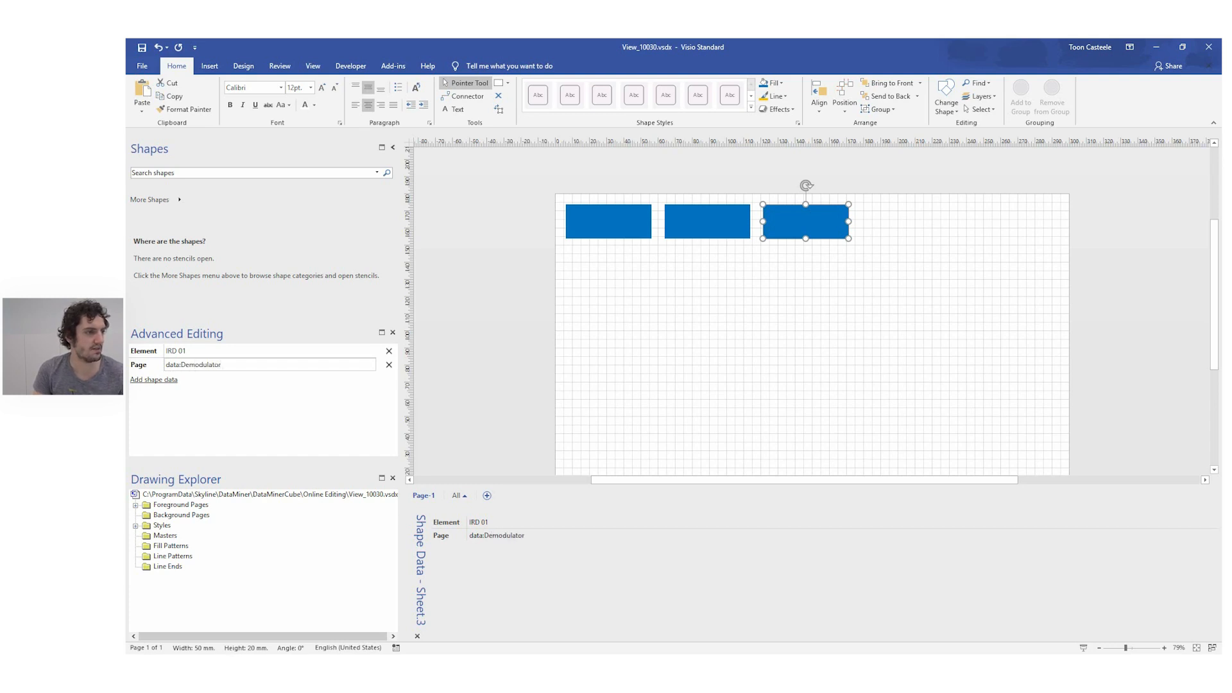
type(" Setup")
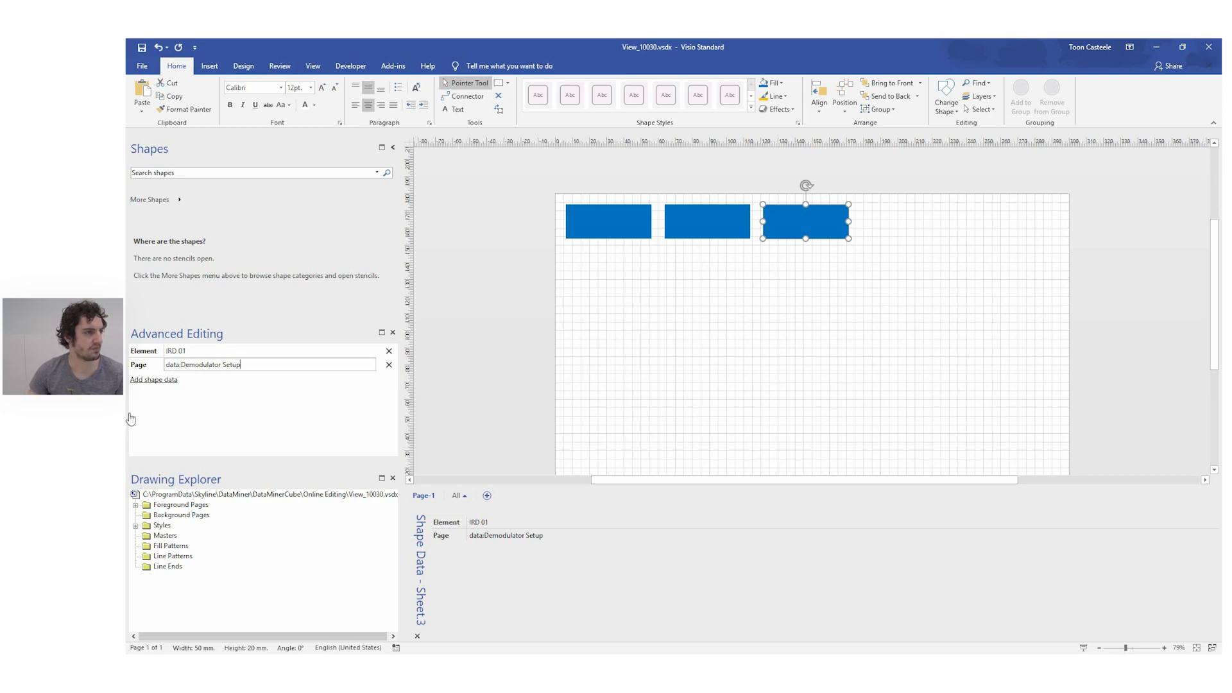
left_click(441, 306)
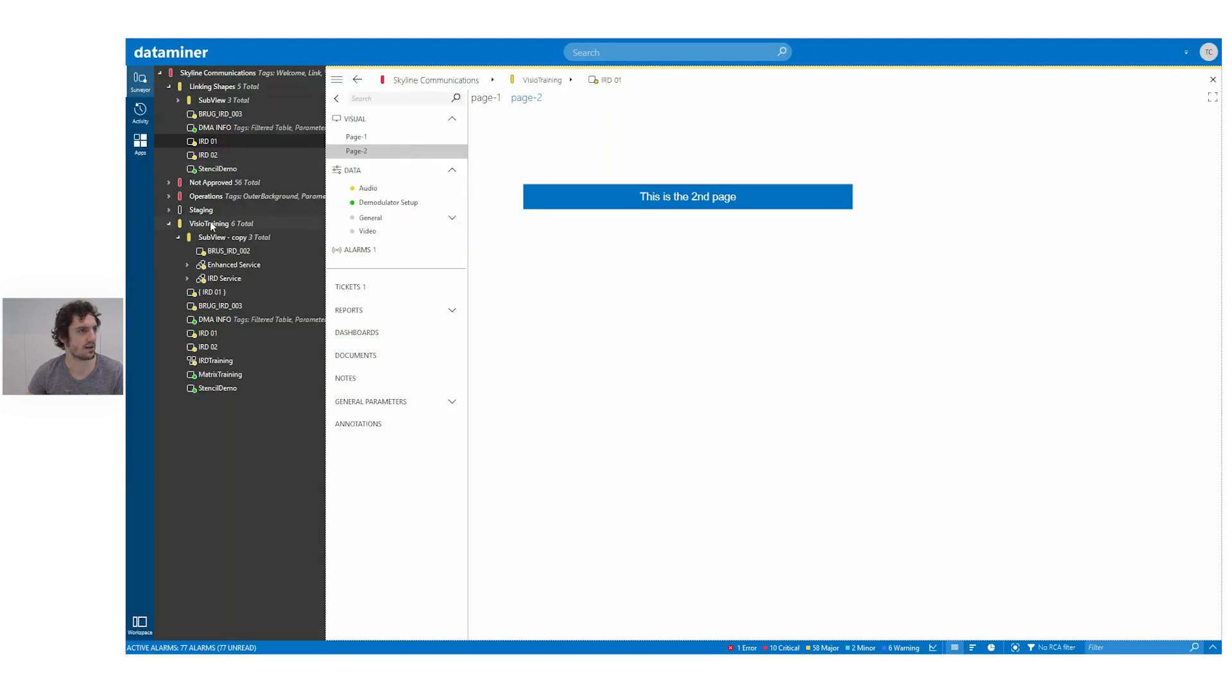
Step: In DataMiner, open IRD 01 through the third rectangle of the VisioTraining view, and display the card's visual Page-1
left_click(210, 223)
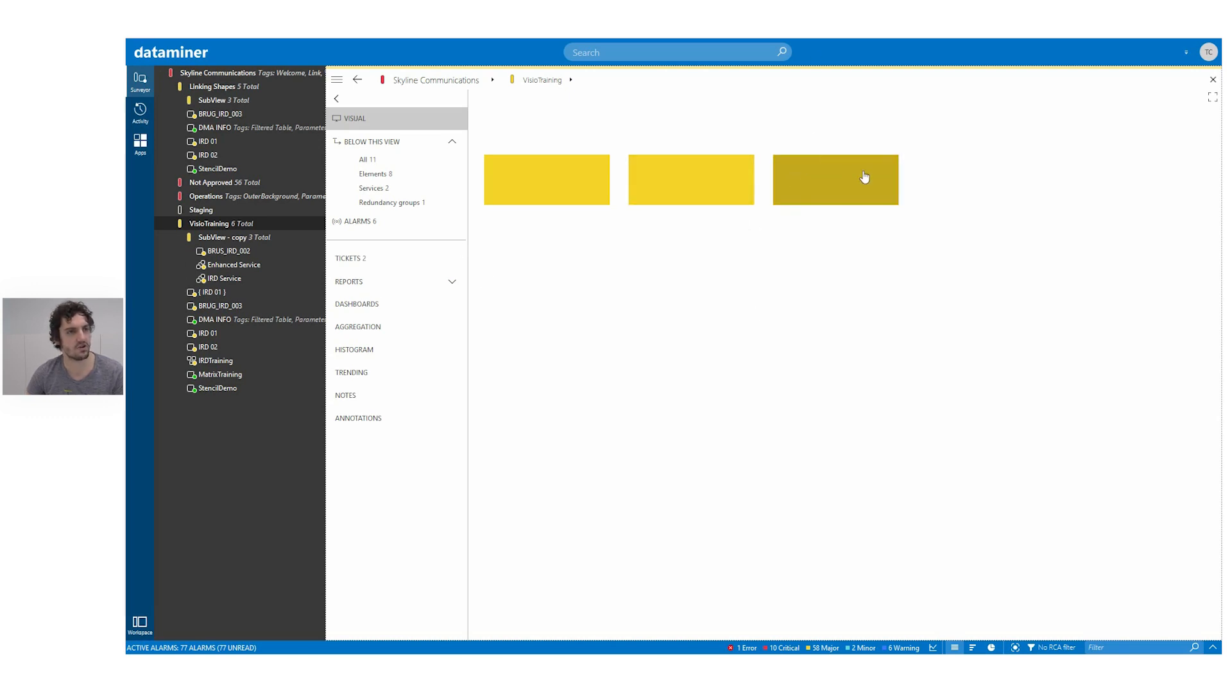
left_click(828, 181)
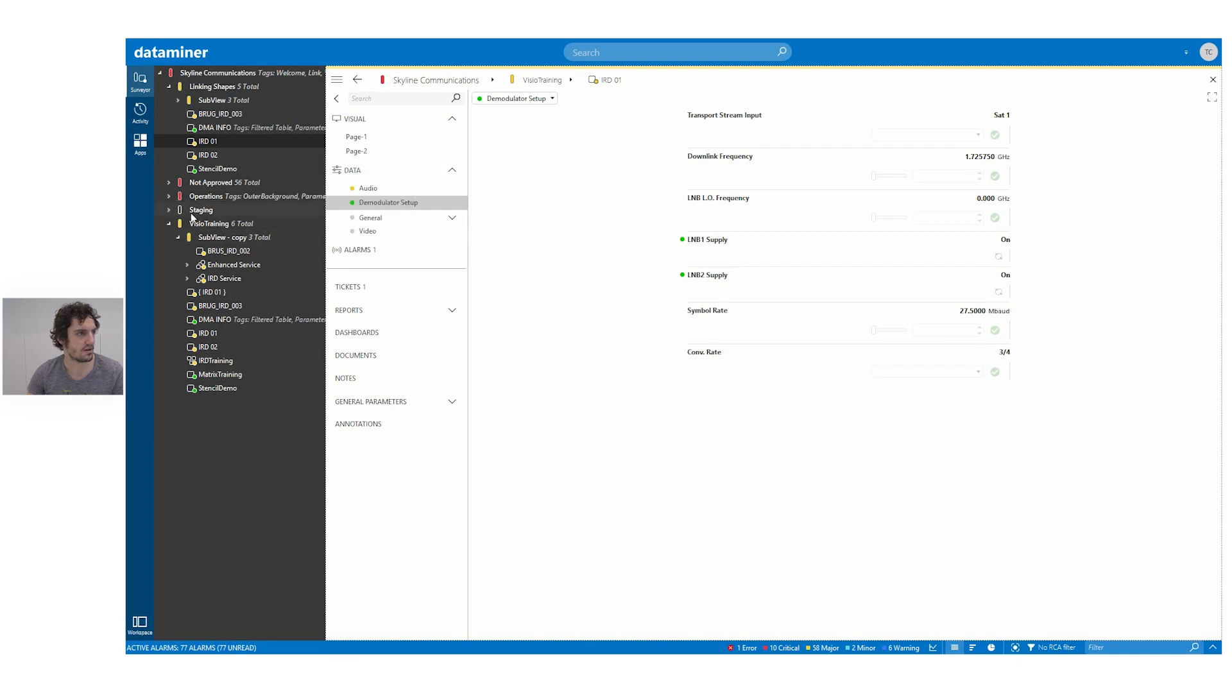
left_click(214, 334)
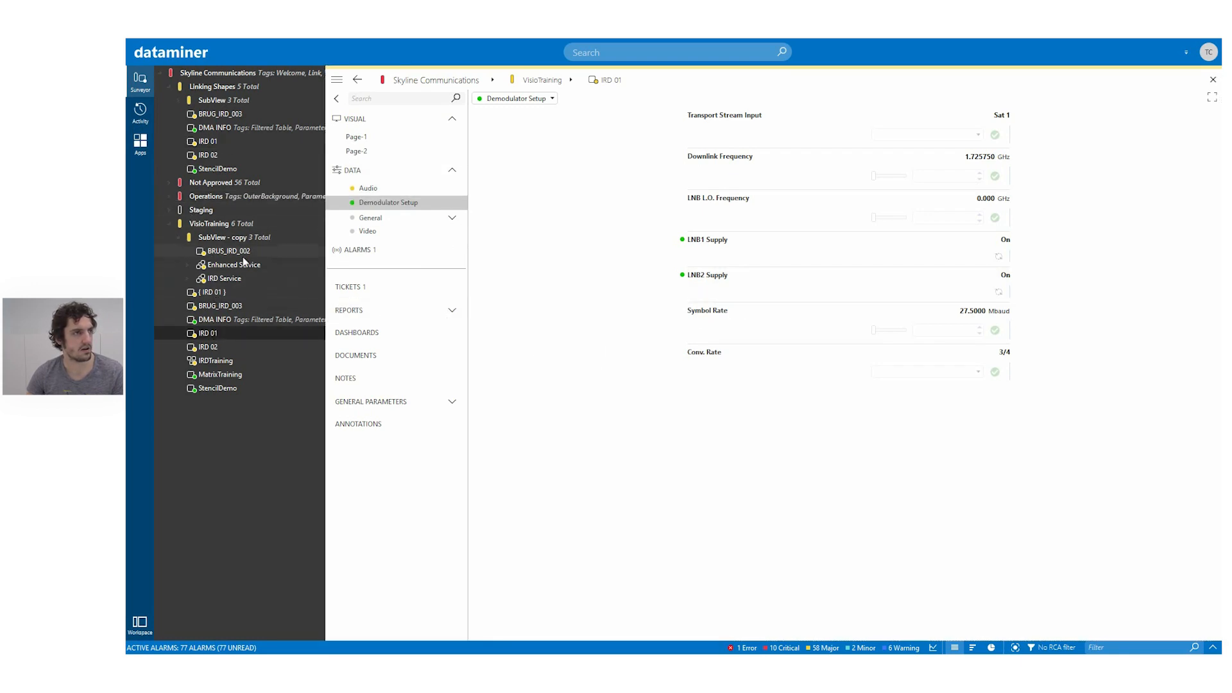
left_click(357, 136)
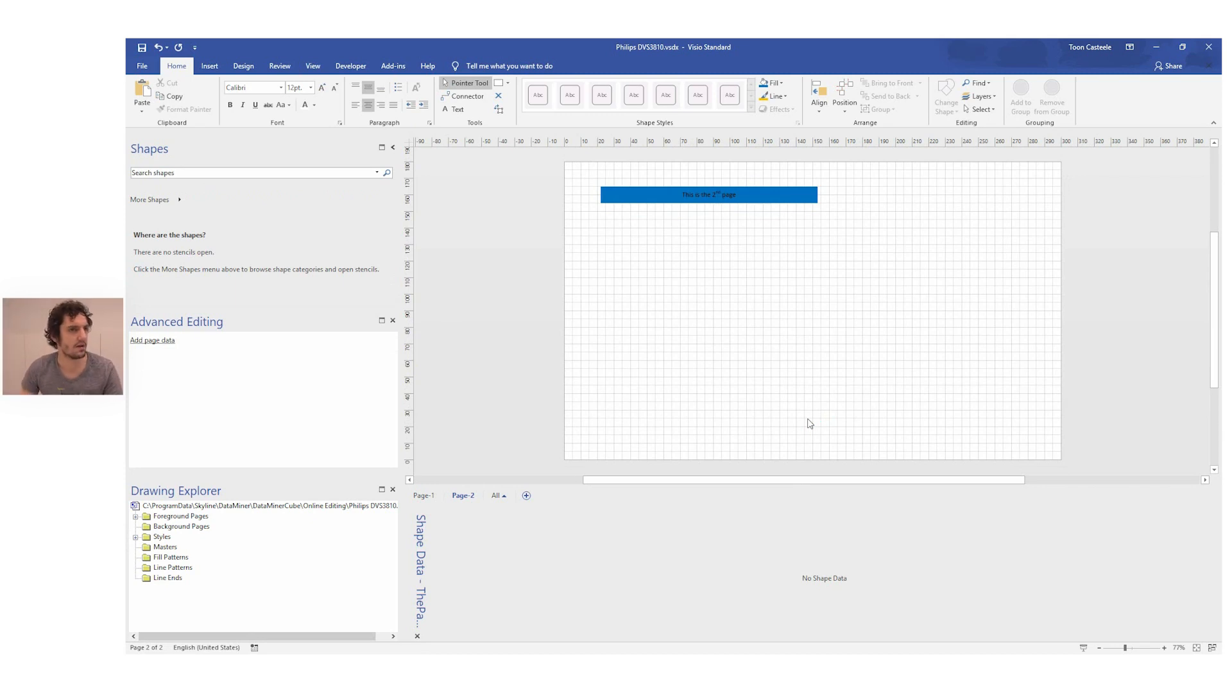
left_click(158, 342)
left_click(158, 342)
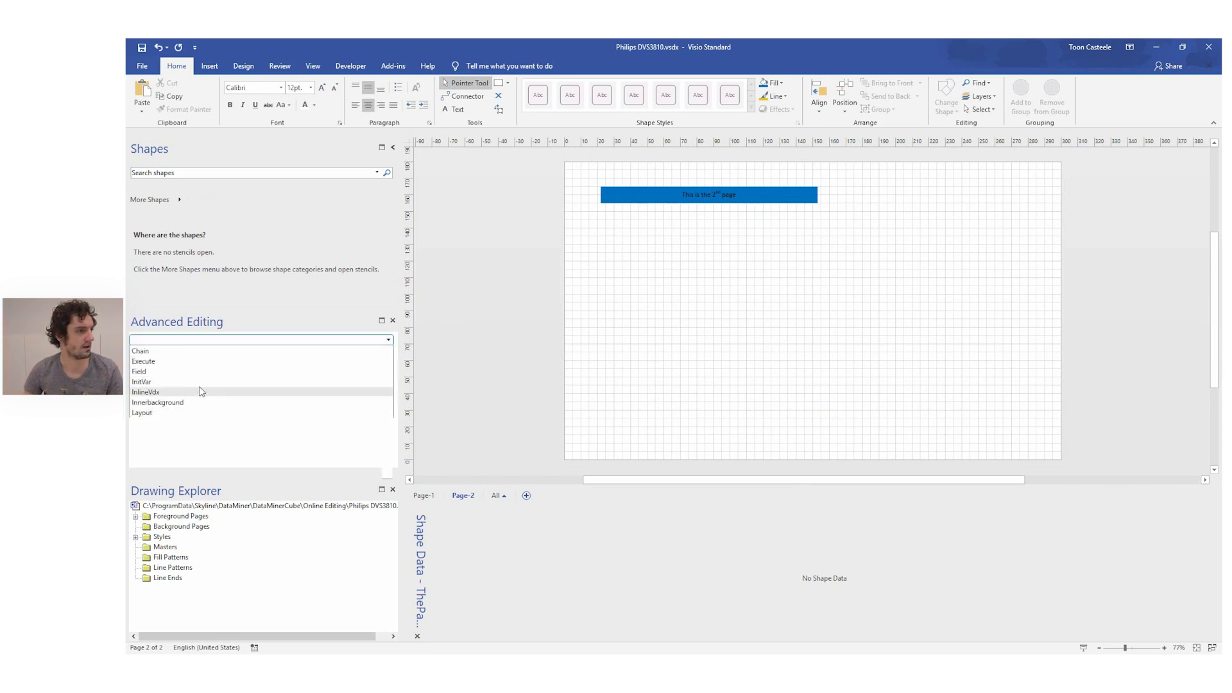
left_click(165, 342)
left_click(170, 342)
left_click(499, 274)
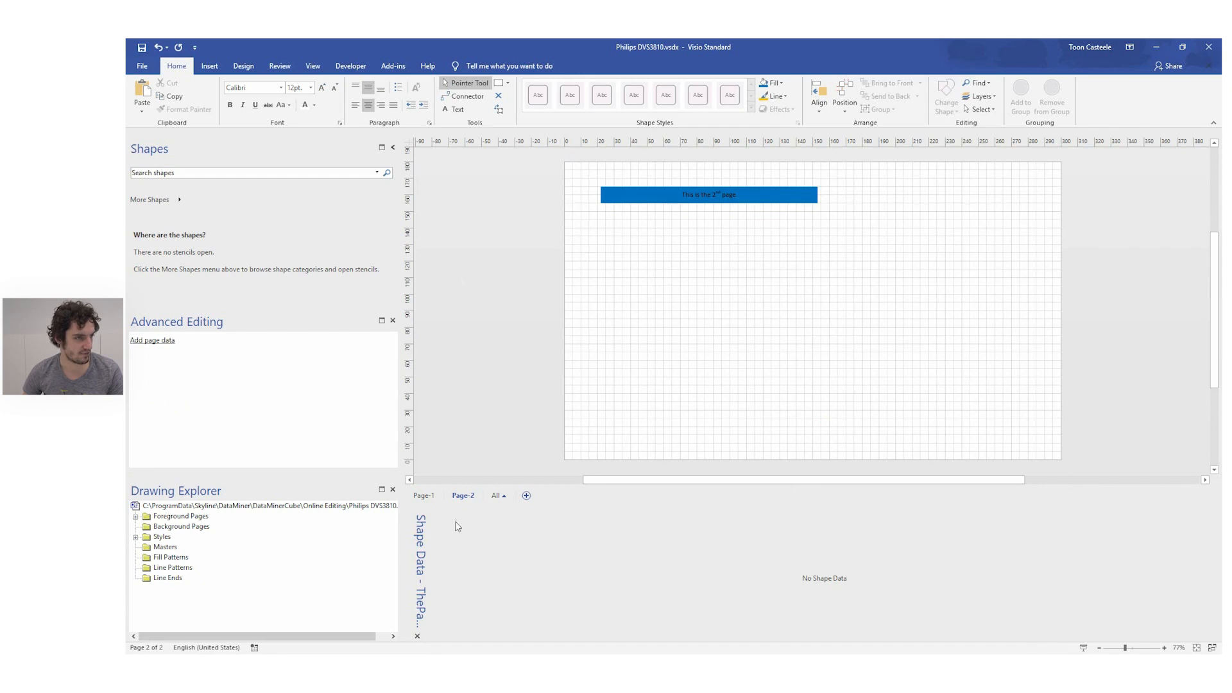
Step: On Page-1 of the Philips DVS3810 drawing, copy the third rectangle directly below itself and enter * as the copy's text
left_click(423, 495)
left_click(658, 204)
left_click(847, 212)
left_click_drag(847, 212, 847, 253)
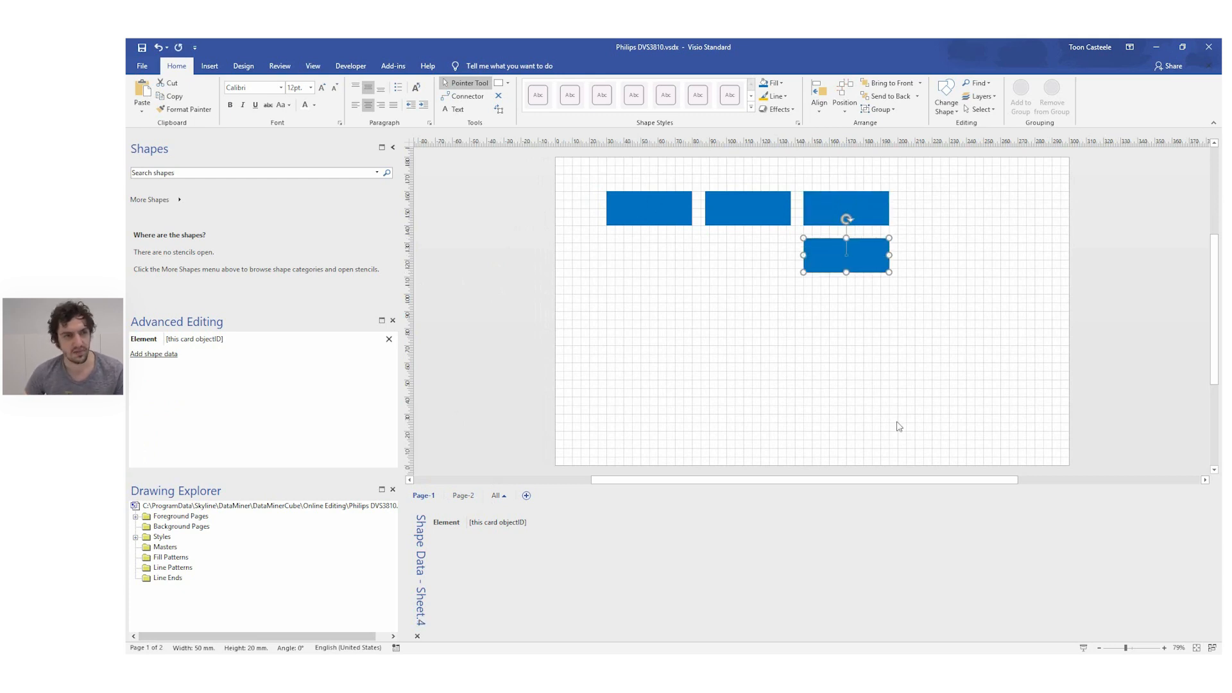
double_click(839, 255)
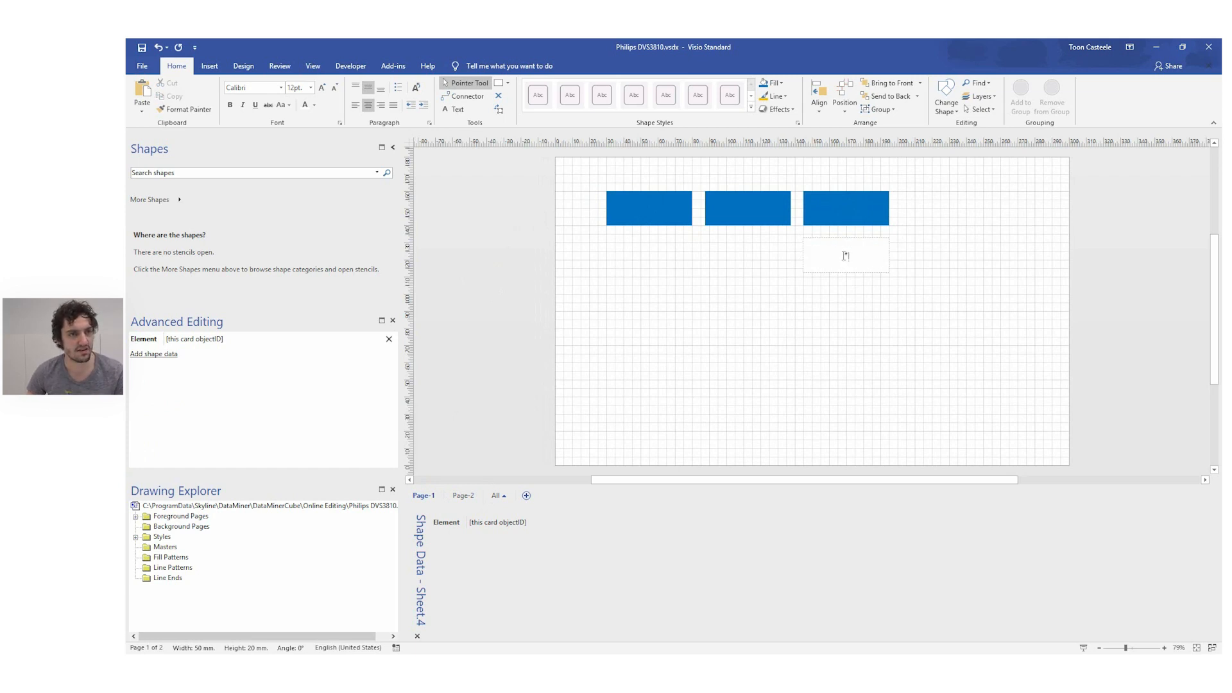
left_click(757, 284)
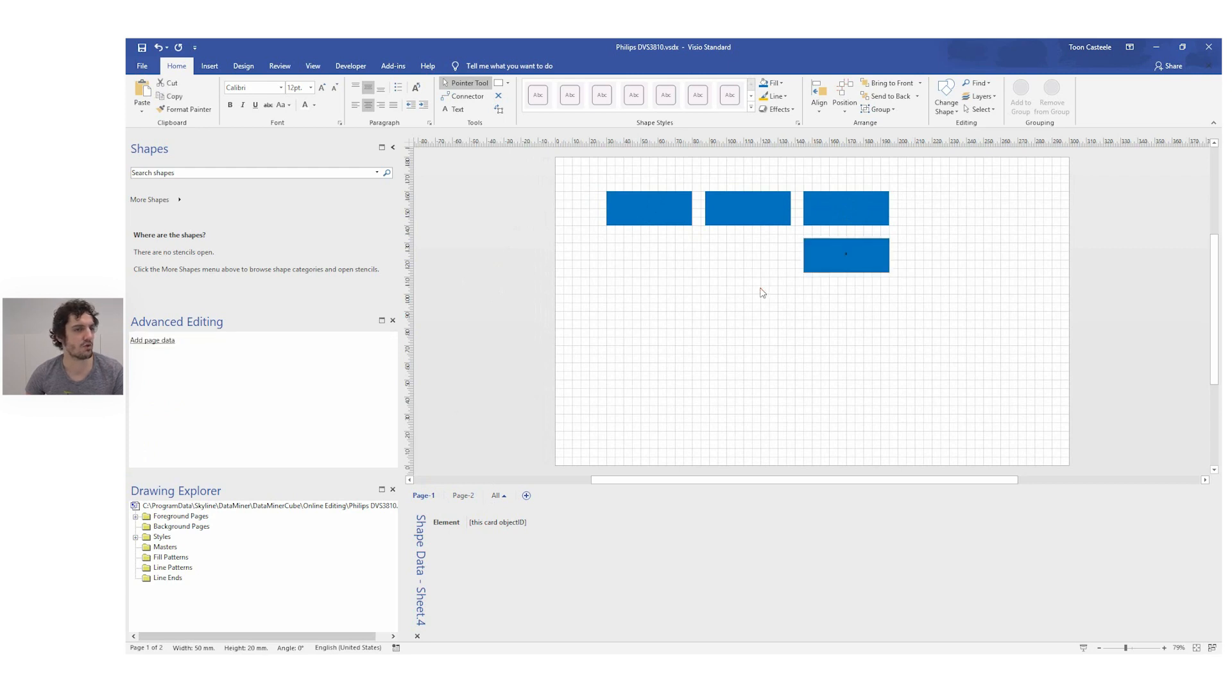
Step: Add an Info shape data item with the value NAME to the rectangle in the second row
left_click(839, 247)
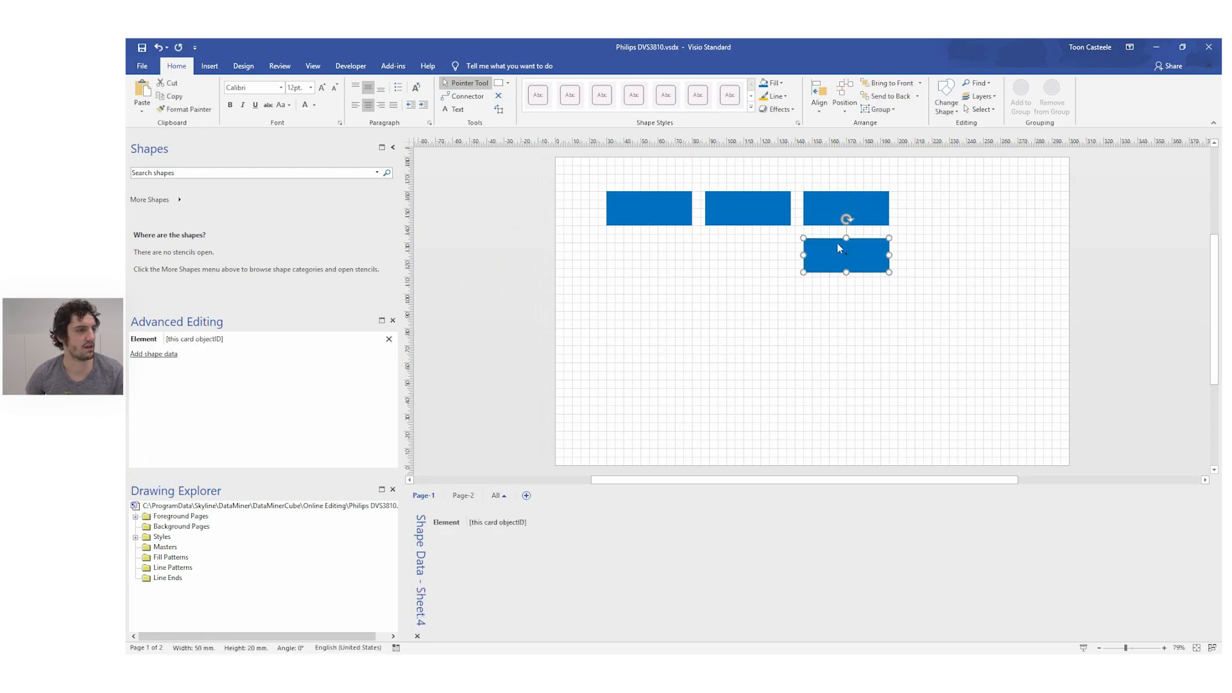
left_click(149, 355)
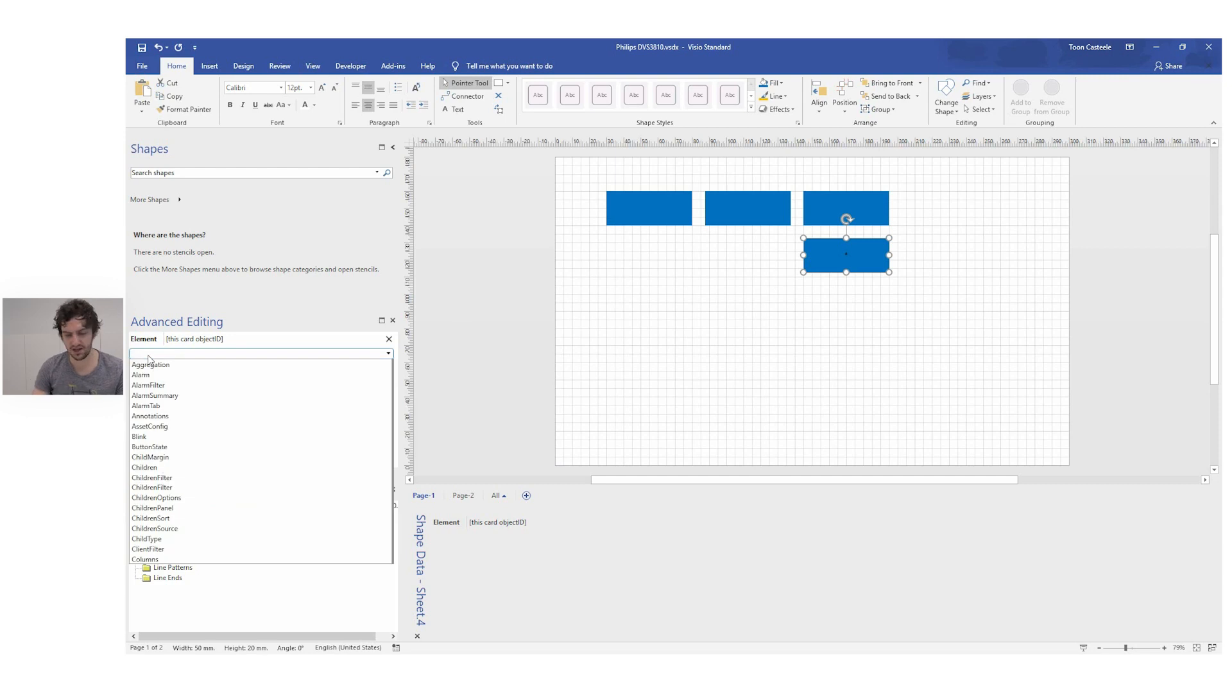
scroll(148, 360, "down", 7)
key("Return")
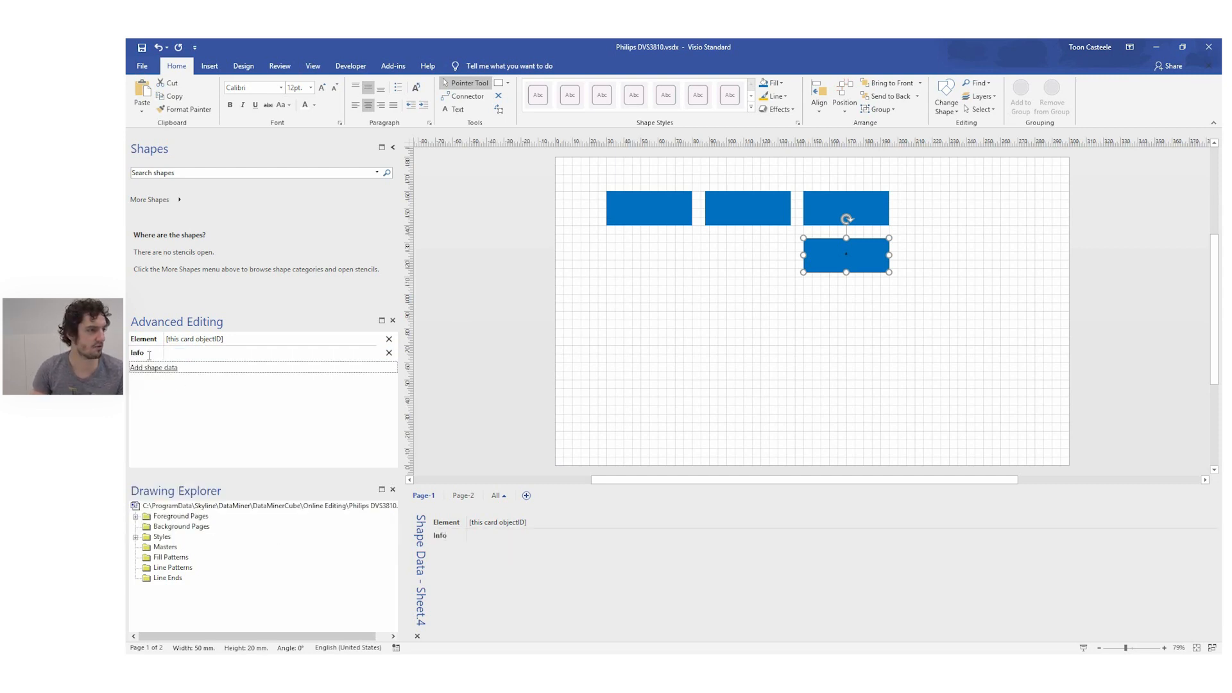
left_click(172, 355)
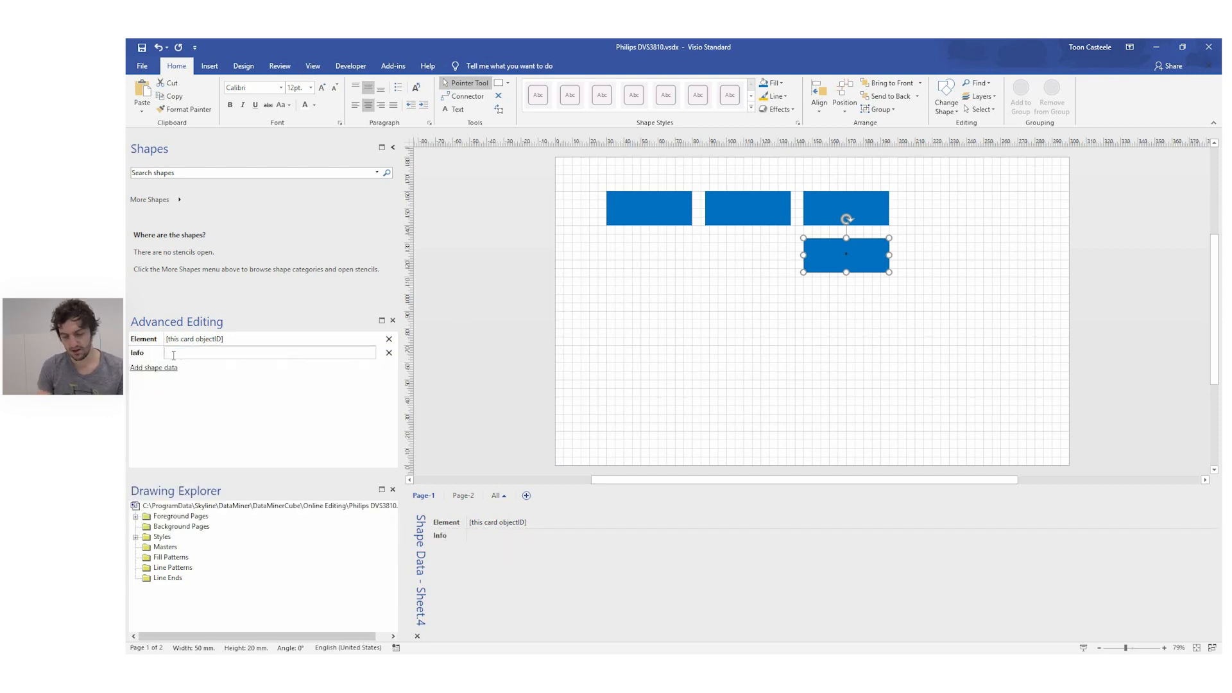
type("NAME")
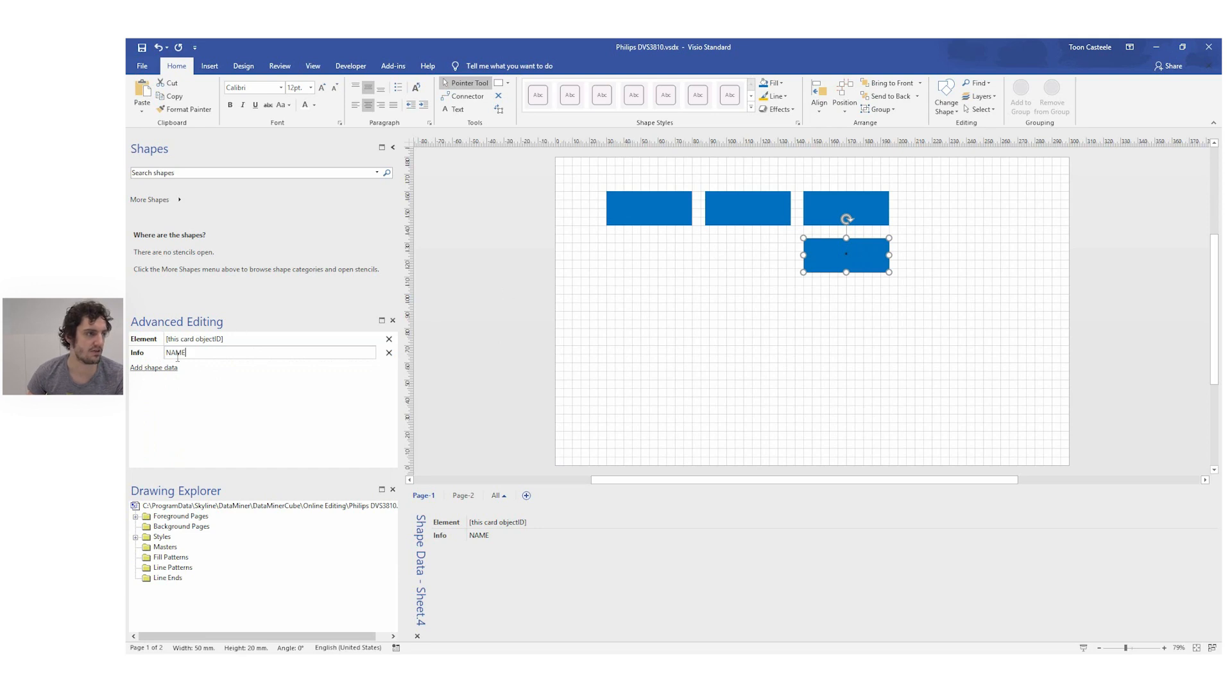
left_click(459, 346)
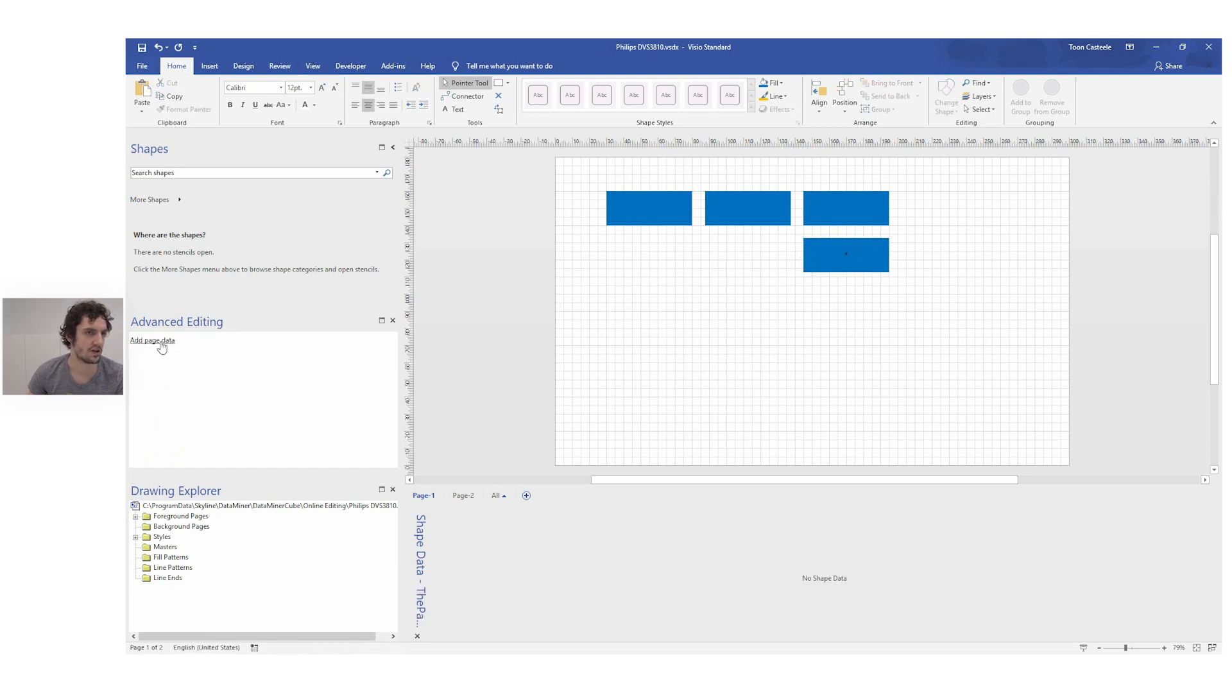
Step: Review the second-row rectangle's shape data and the basic shapes table in ShapeTypes.pdf, and return to the Visio drawing
left_click(874, 250)
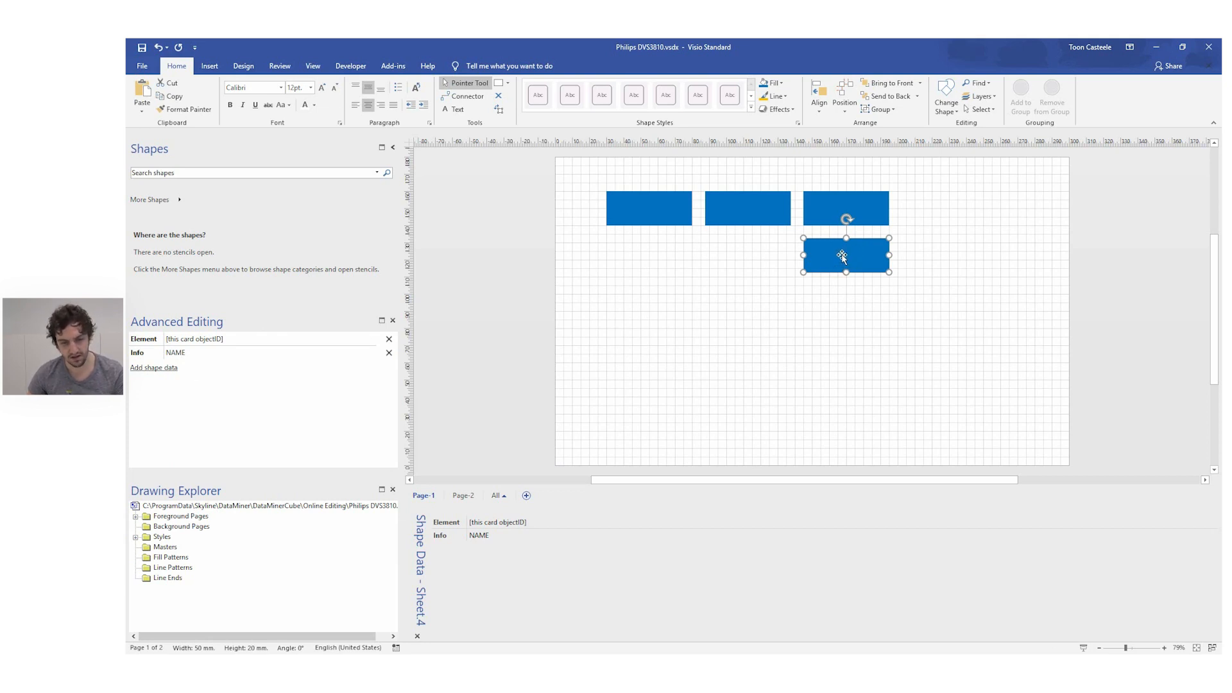
left_click(563, 307)
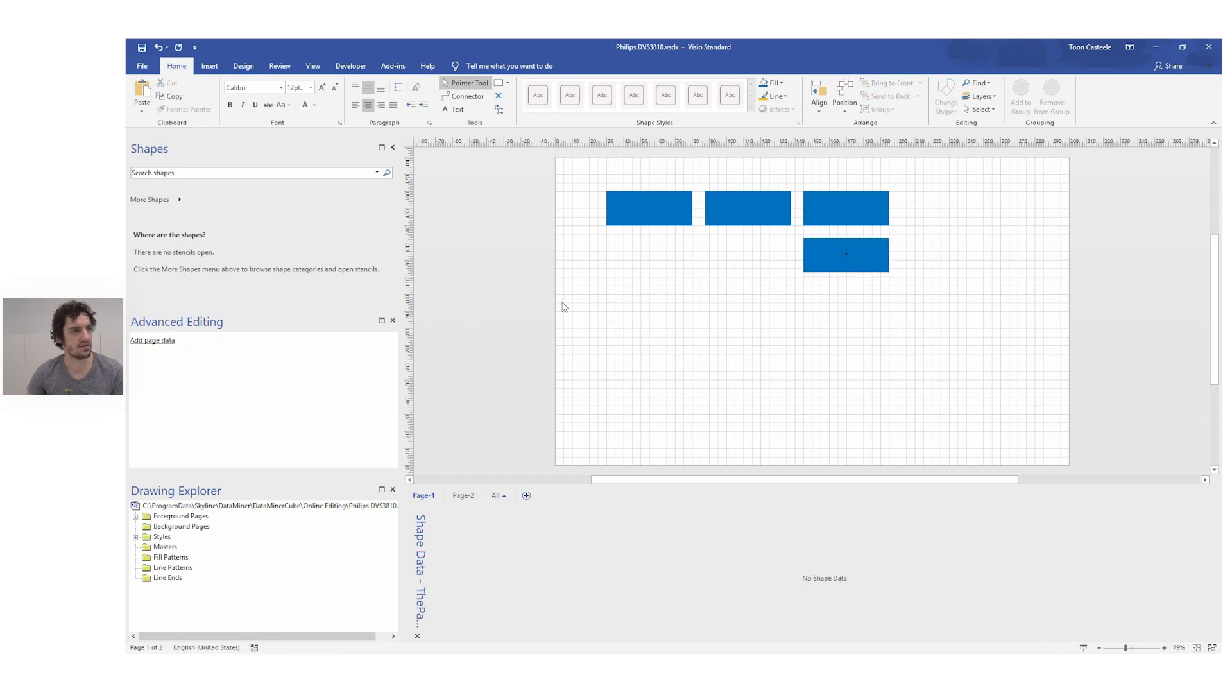
key("alt+Tab")
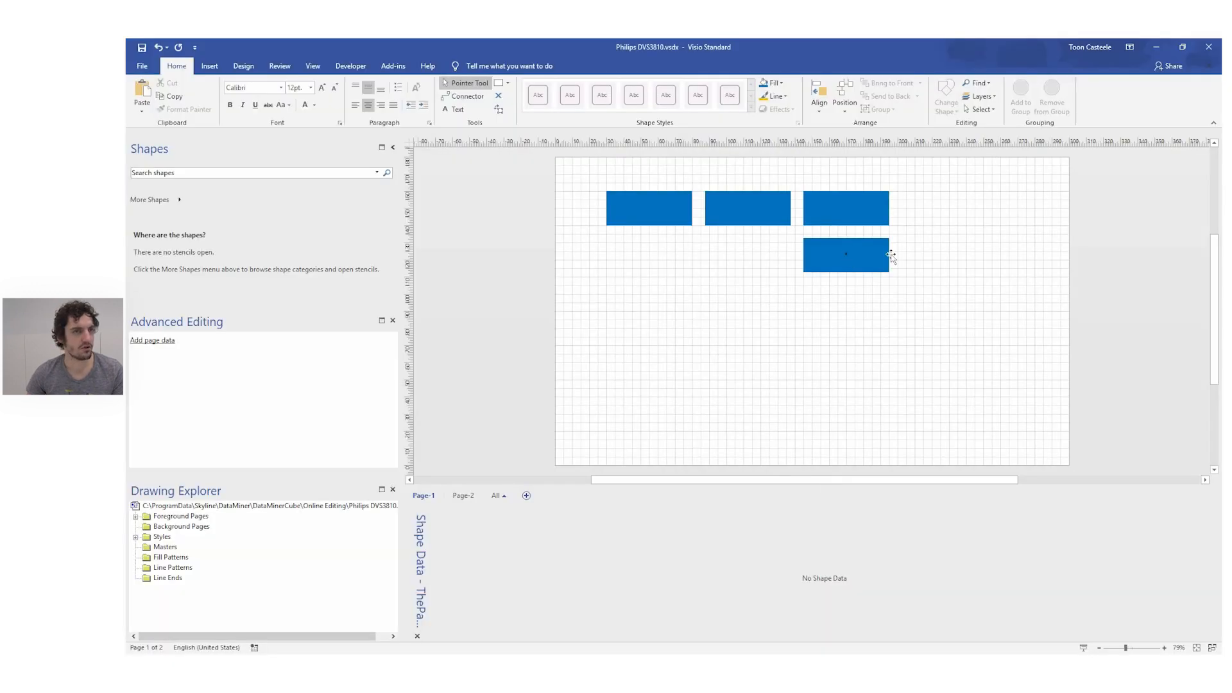
left_click(867, 257)
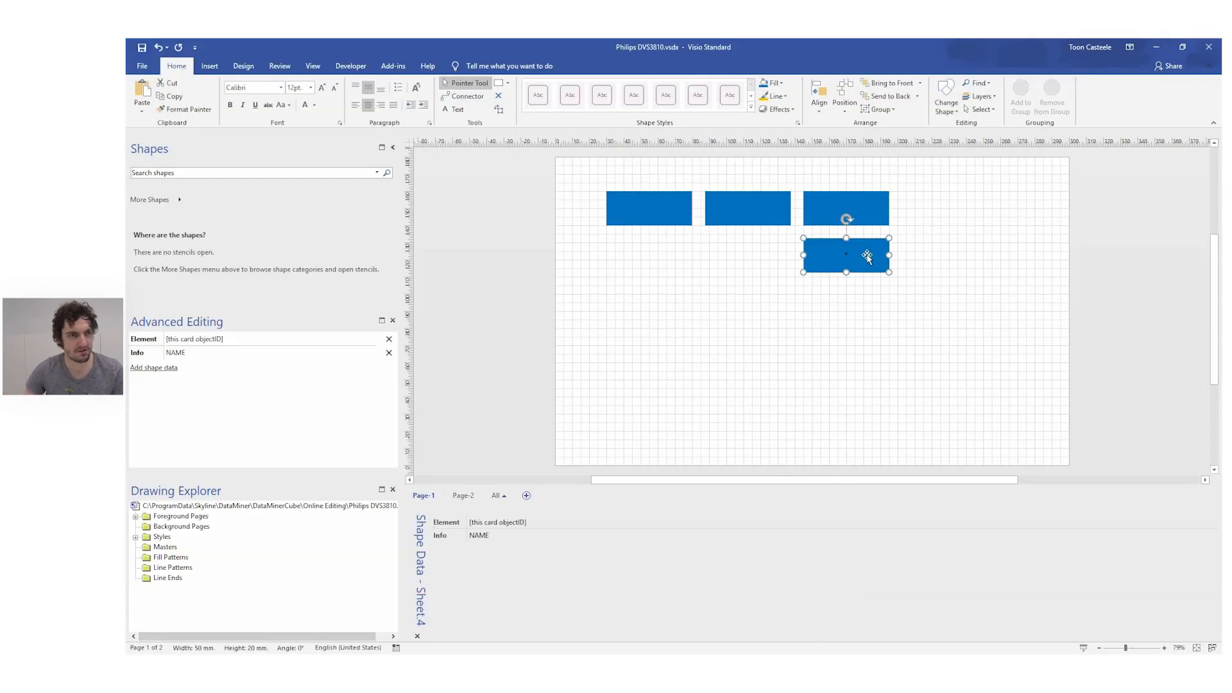
key("alt+Tab")
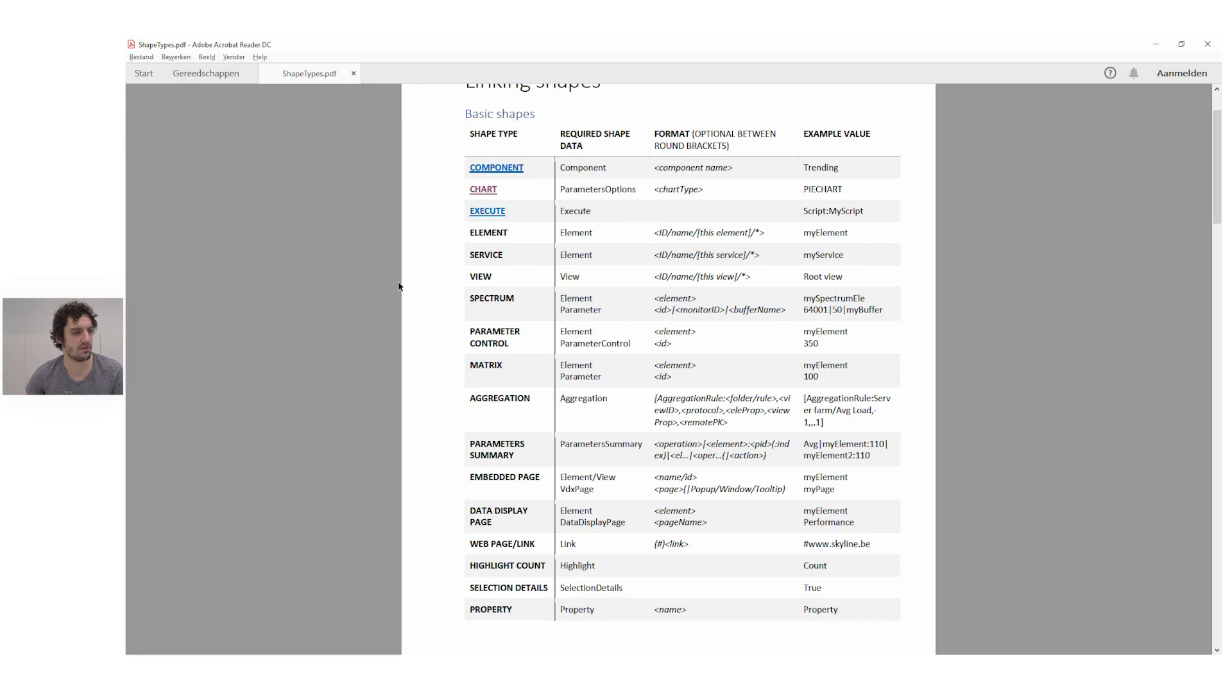
key("alt+Tab")
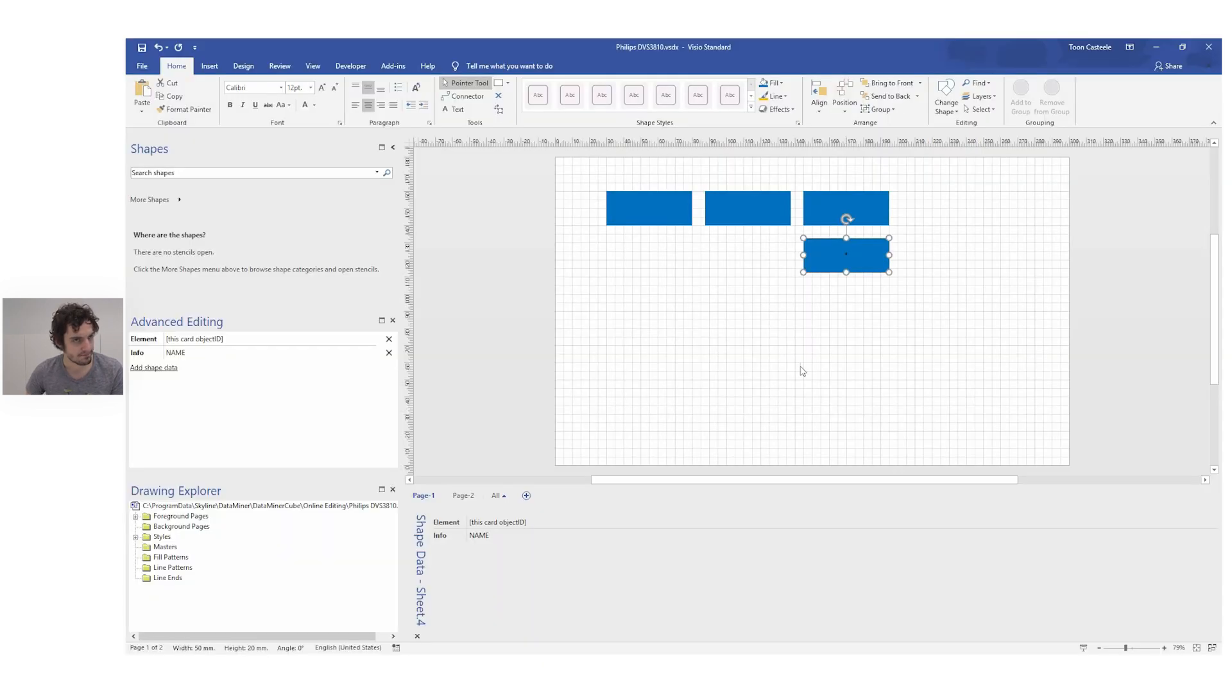
Step: Copy the second-row rectangle to its left and replace the copy's Info item with a Parameter item set to 176
left_click_drag(825, 256, 726, 263)
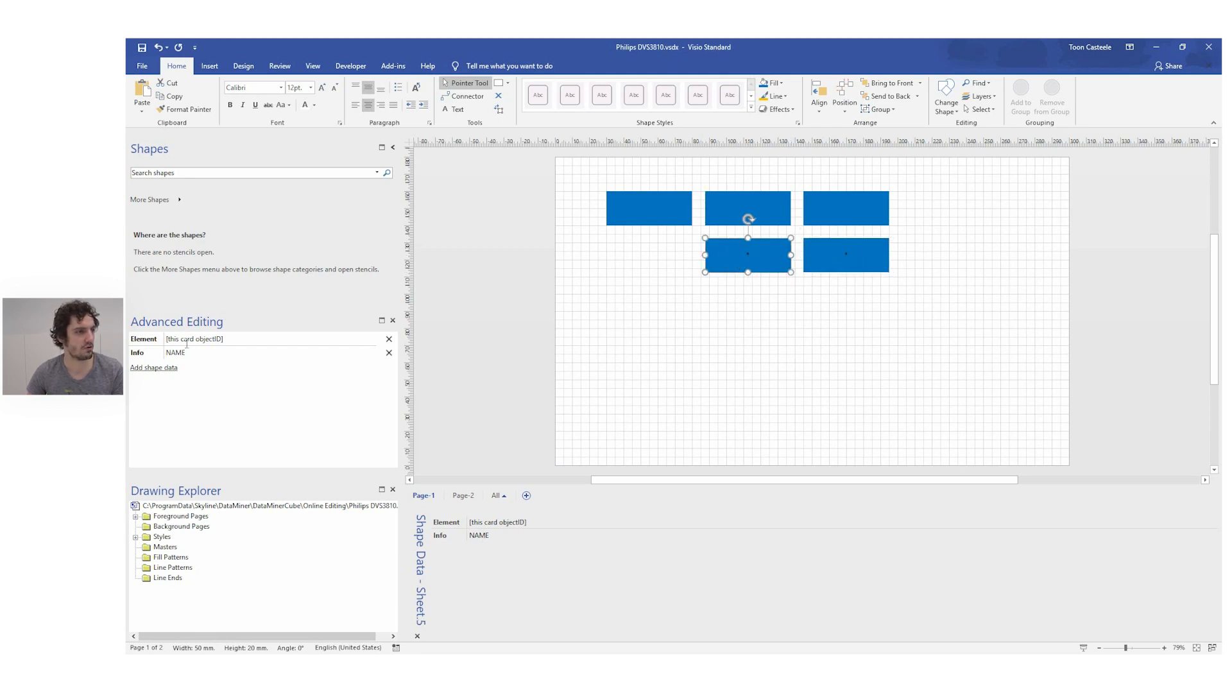
left_click(389, 352)
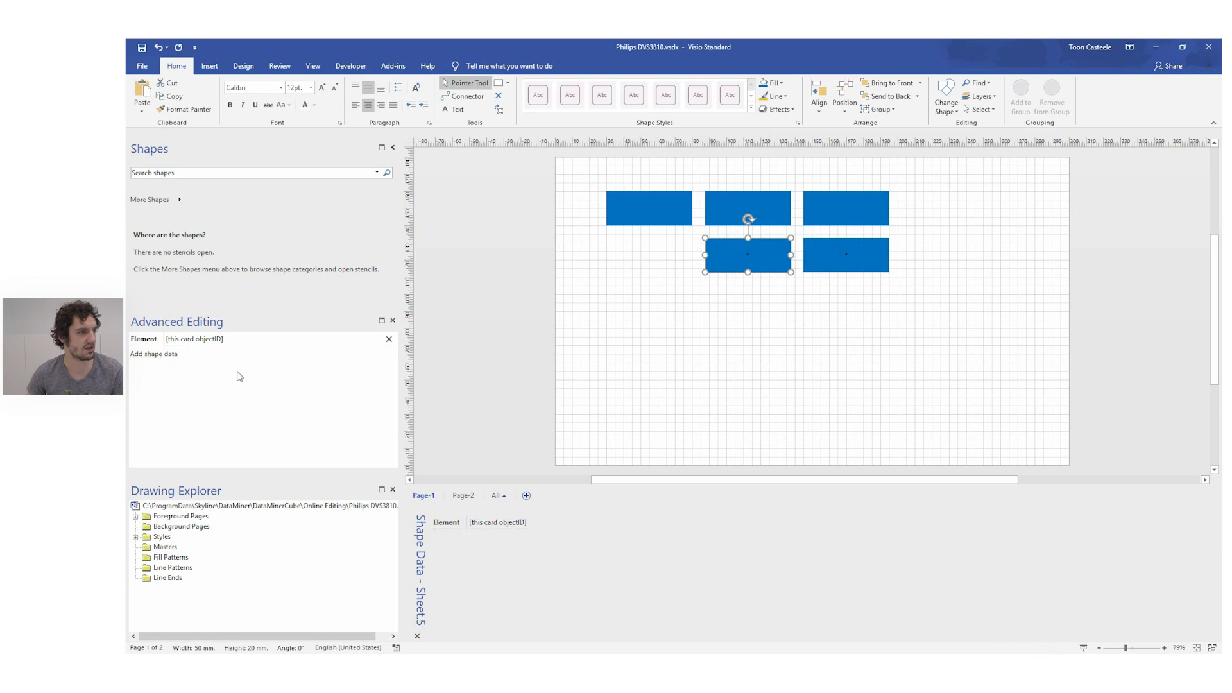
left_click(157, 355)
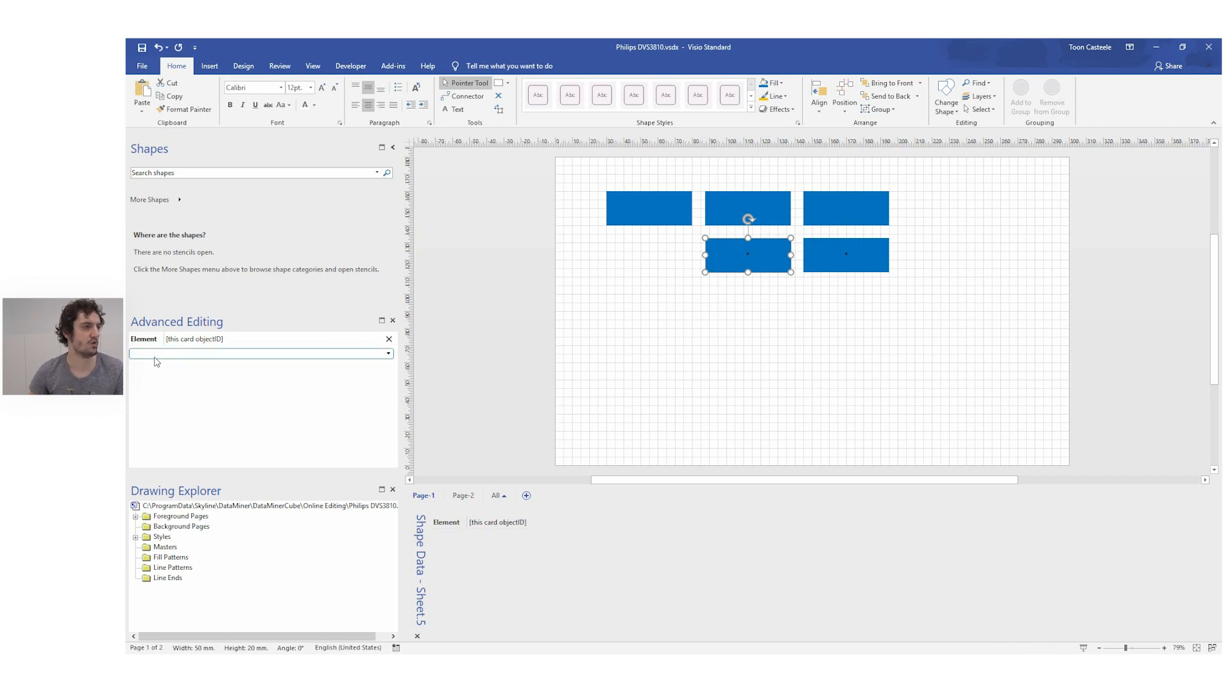
left_click(155, 356)
scroll(155, 361, "down", 6)
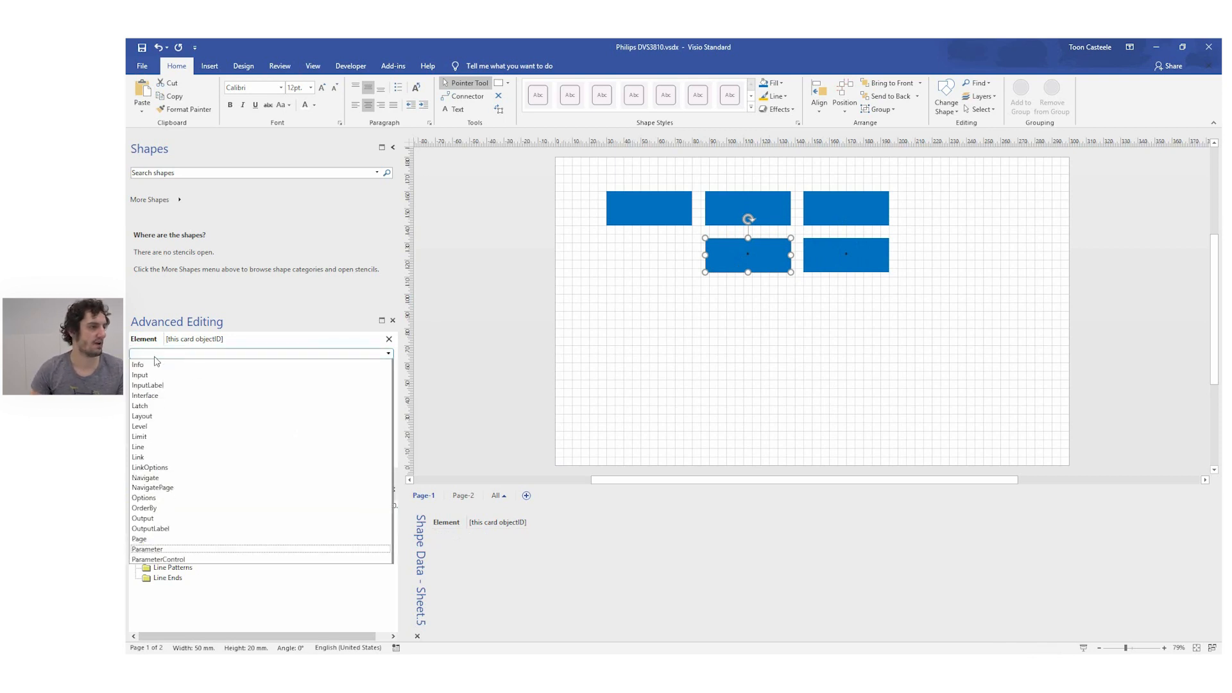
key("Return")
left_click(185, 354)
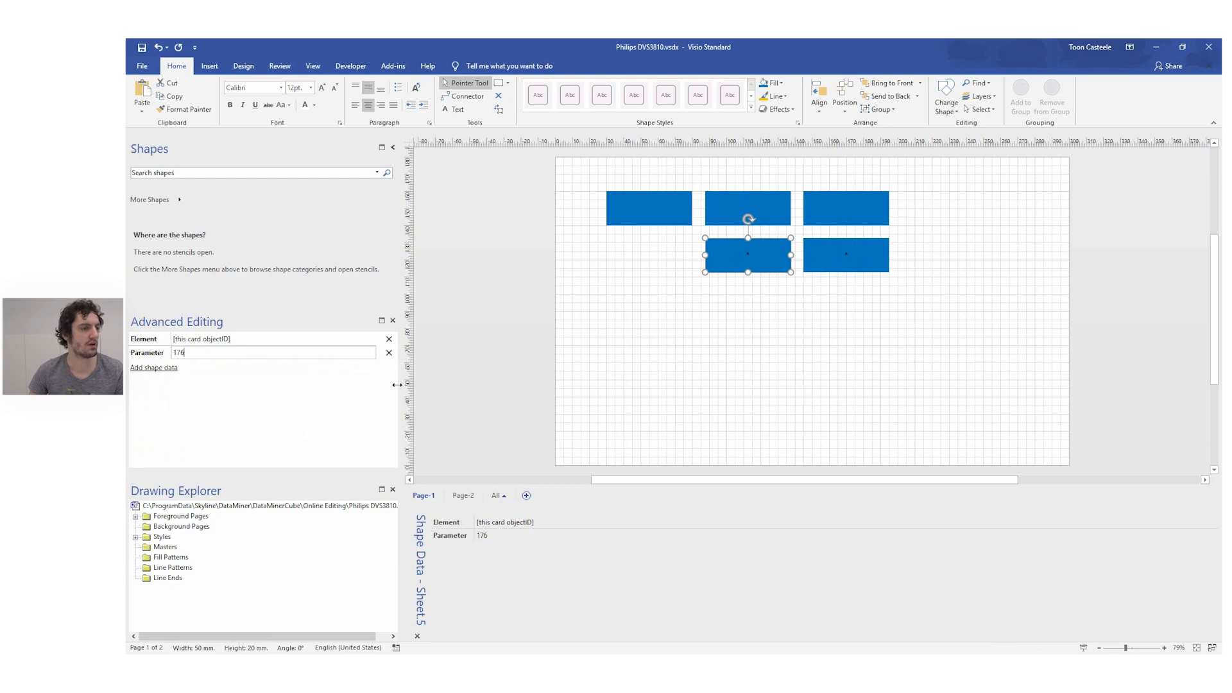
left_click(460, 388)
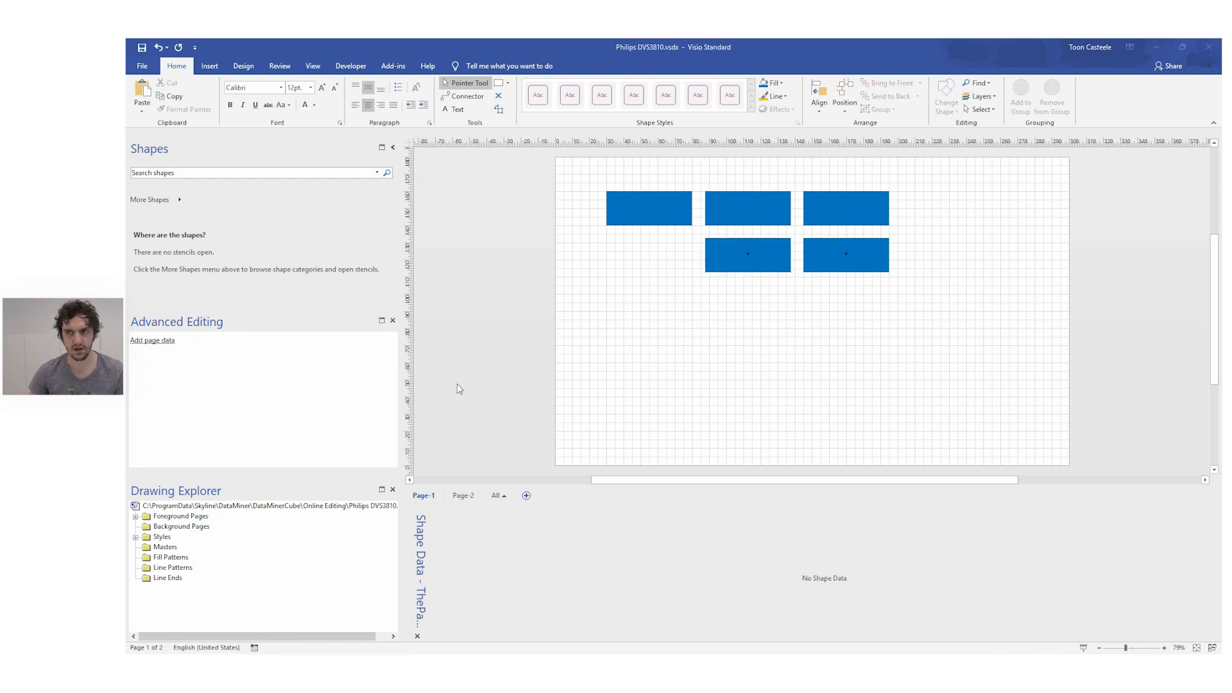
Step: In DataMiner, check the Output Gain parameter's ID in its details on IRD 01's Audio page, and compare it with the Visio shape's Parameter item
key("alt+Tab")
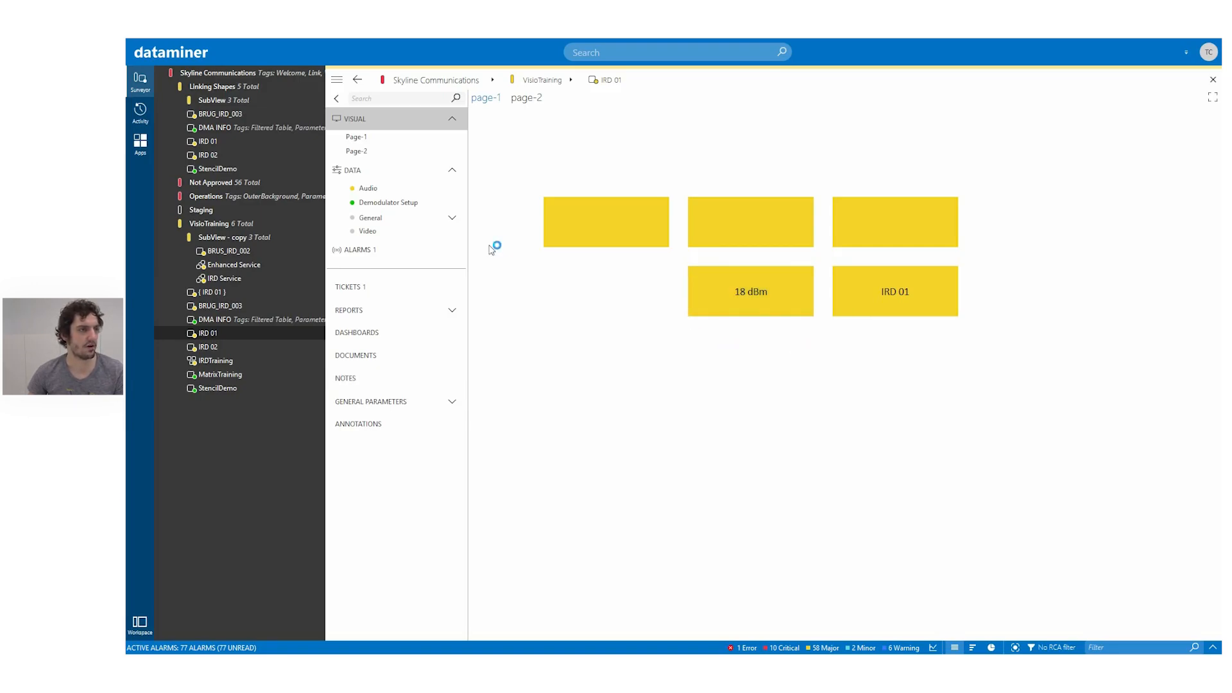
left_click(410, 188)
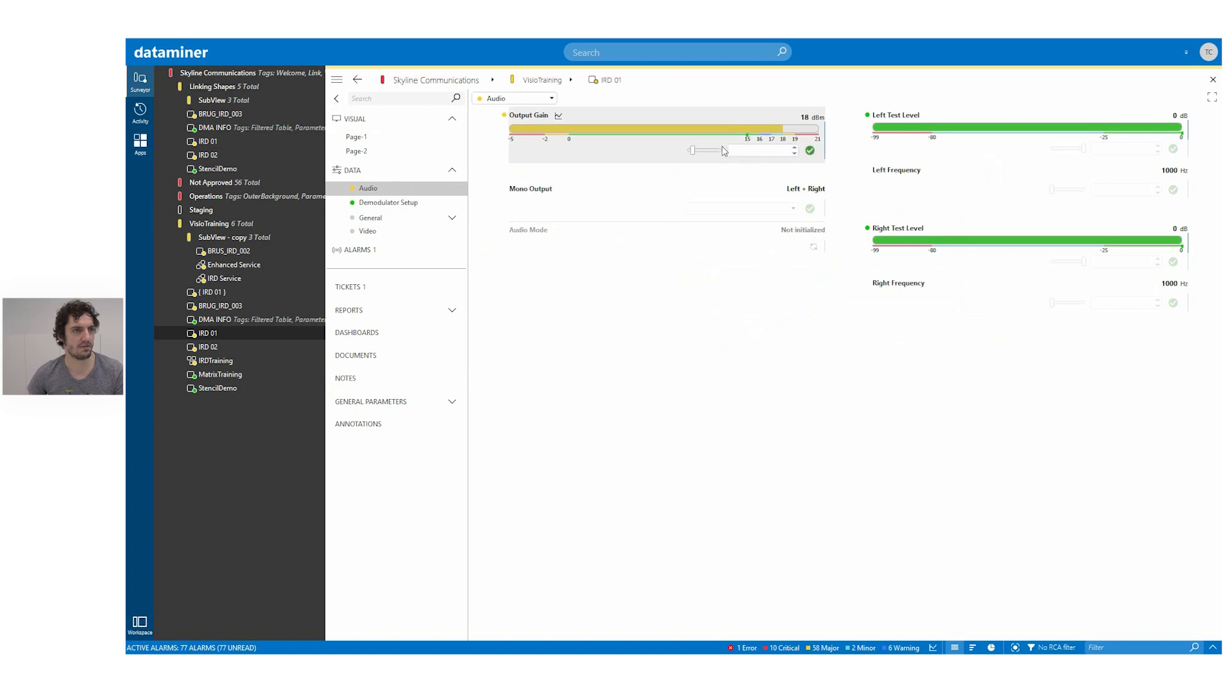
left_click(686, 114)
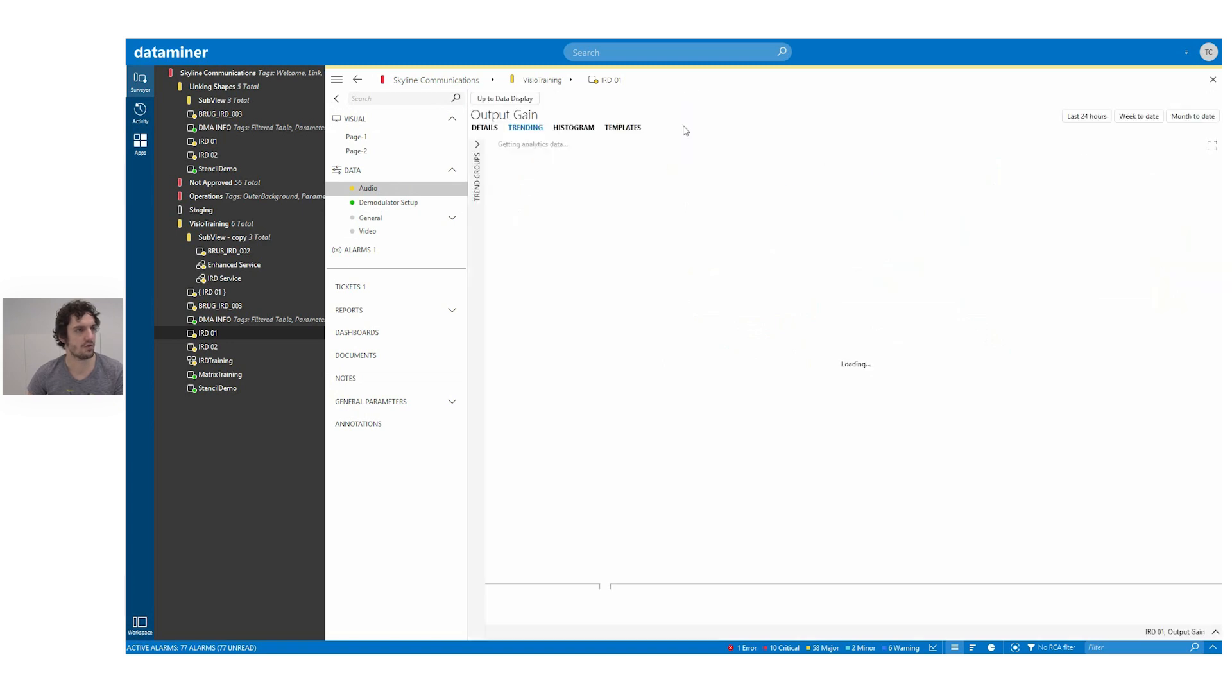
left_click(484, 128)
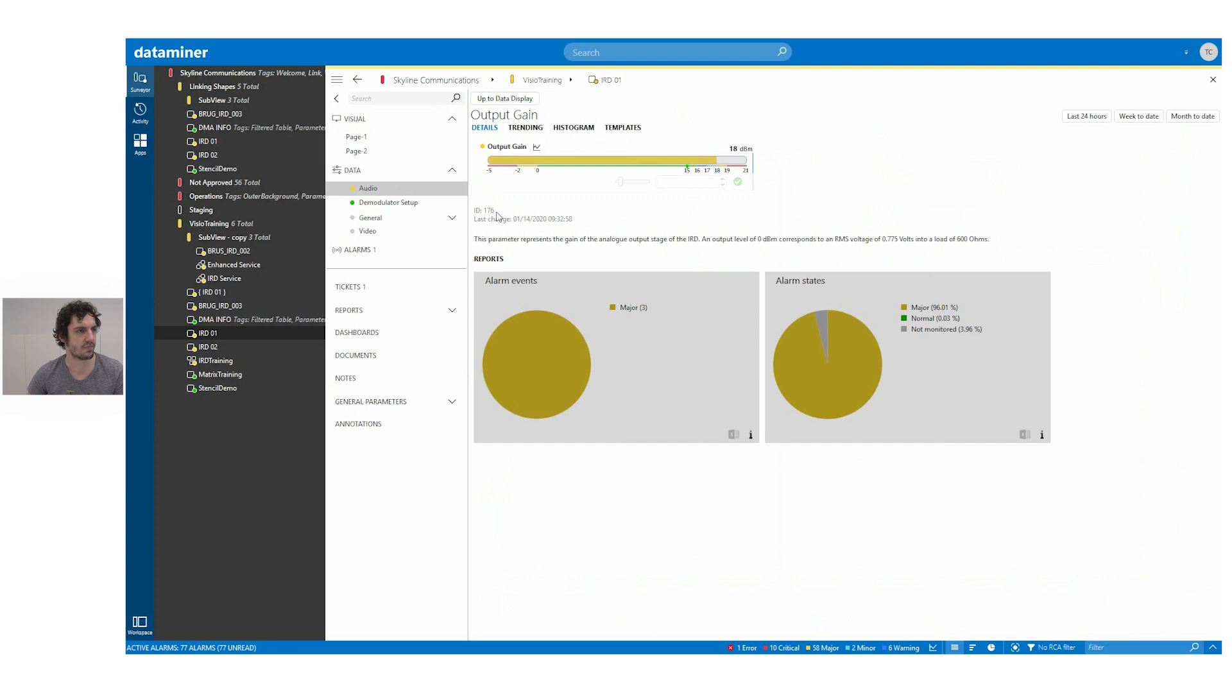
left_click(393, 136)
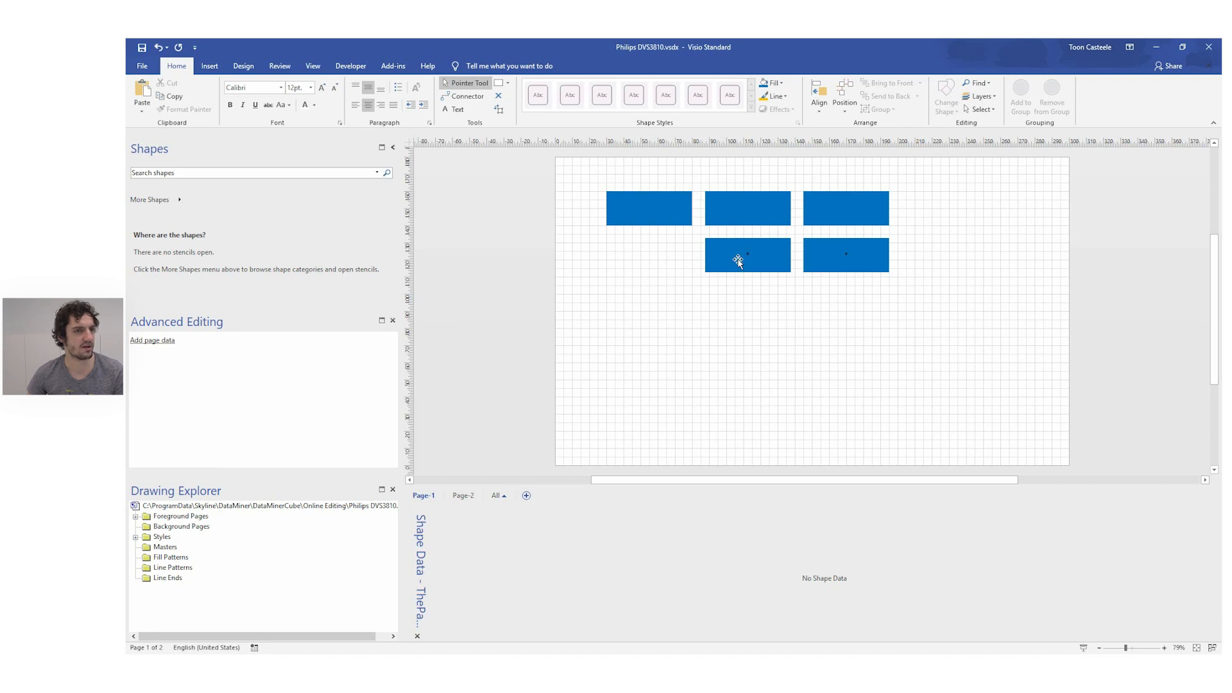
left_click(738, 256)
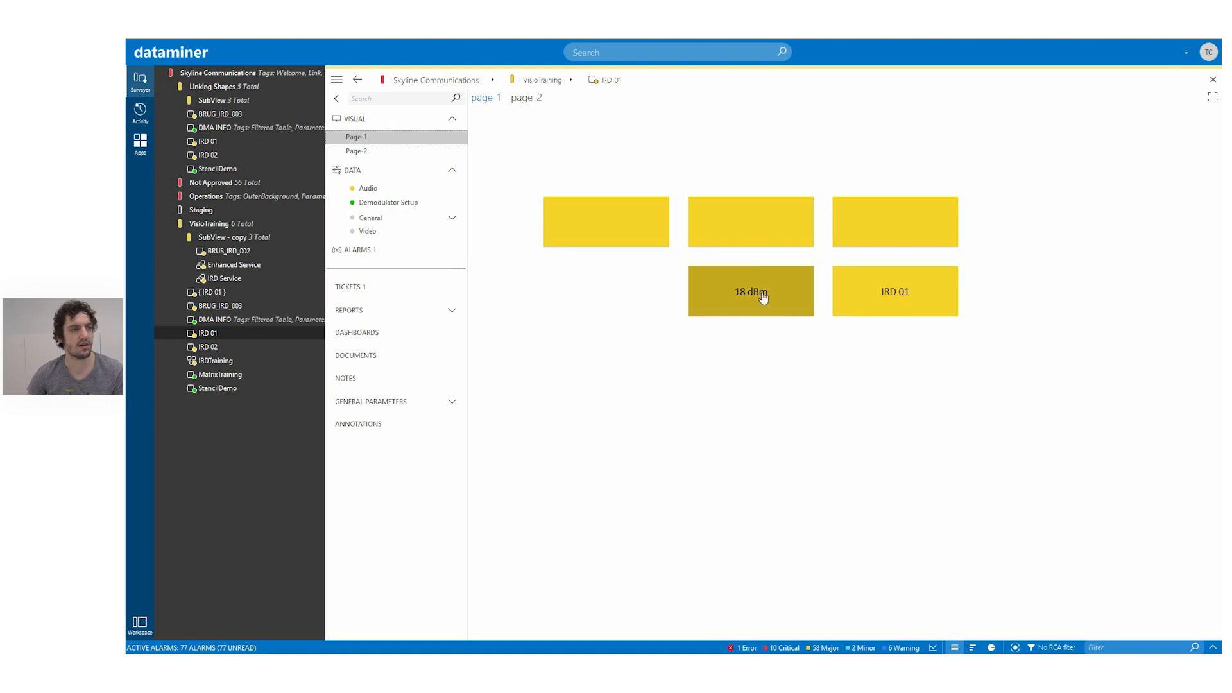
Step: In DataMiner, set Output Gain to 15 dBm on IRD 01's Audio page and display visual Page-1
left_click(386, 185)
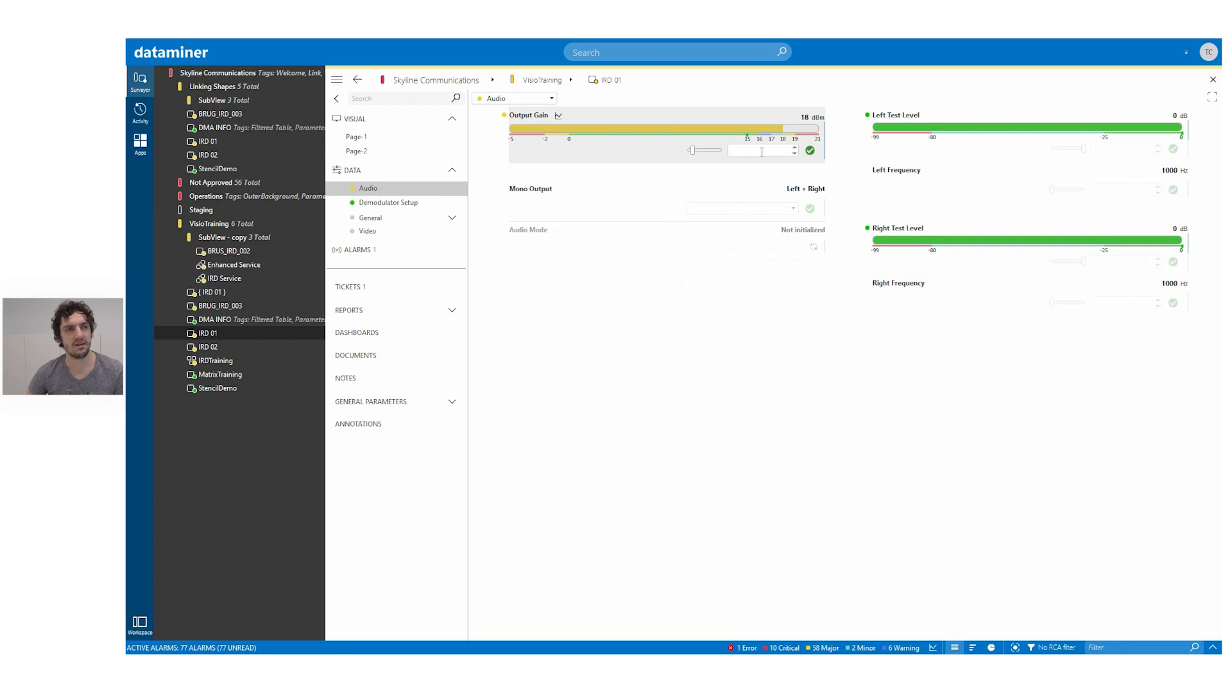
type("15")
key("Return")
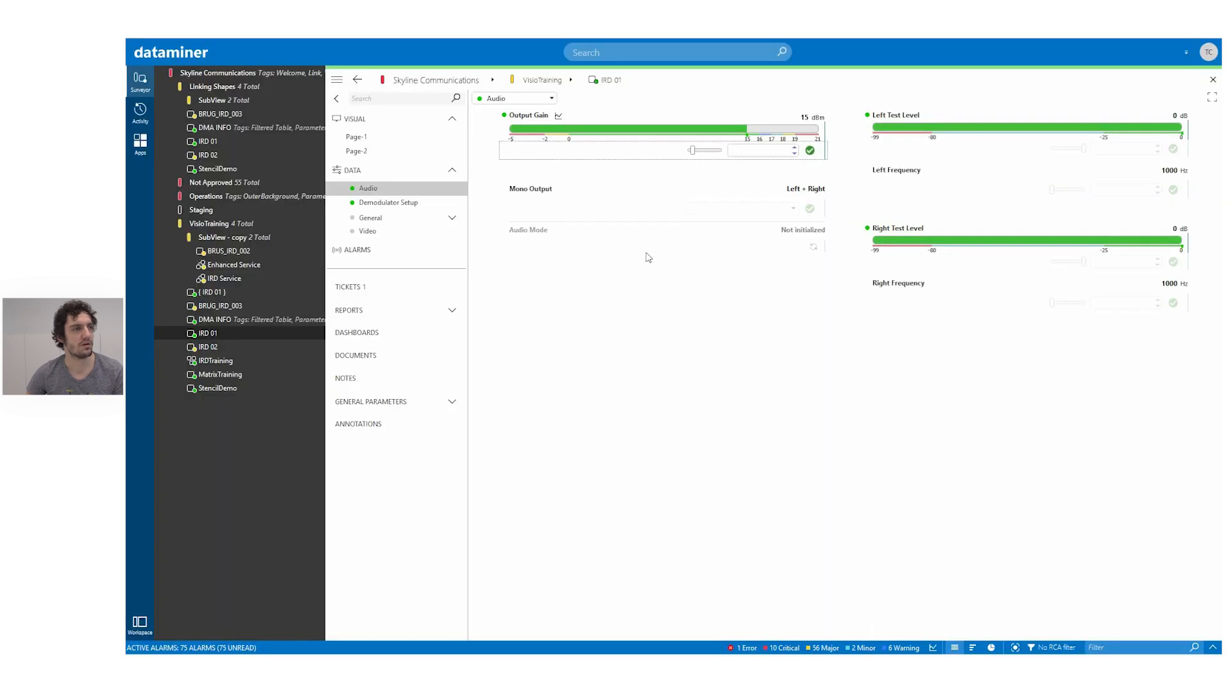
left_click(380, 139)
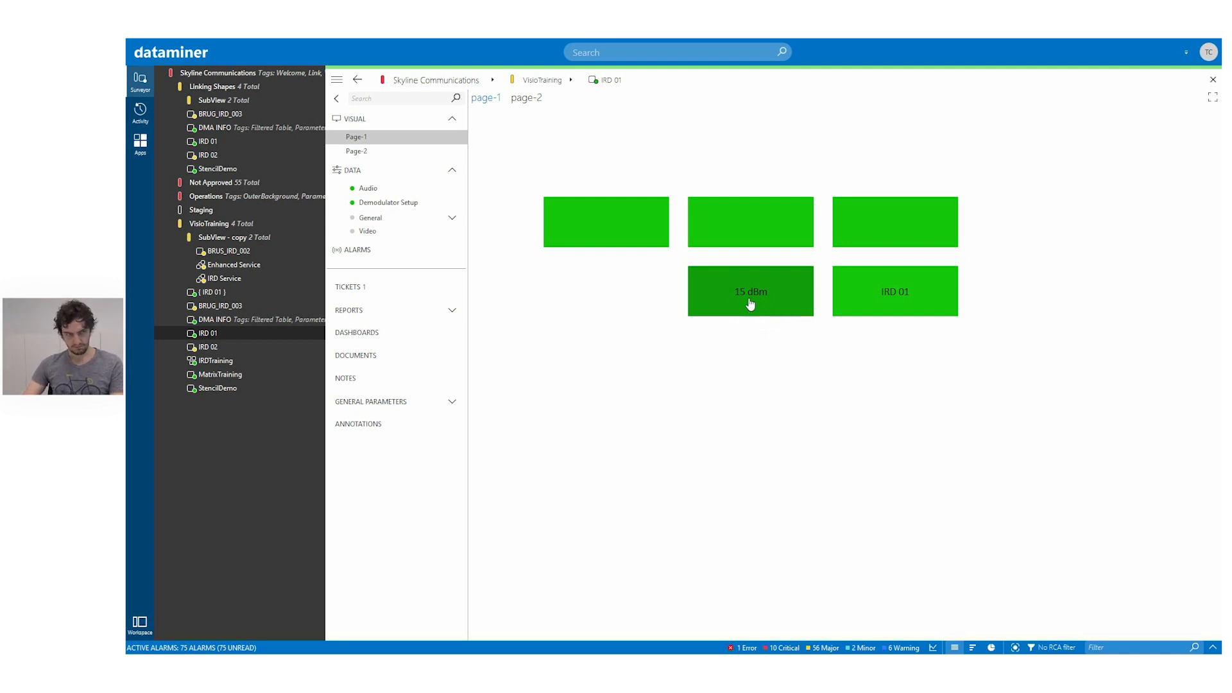
Step: Examine the Spectrum shape's Parameter format in ShapeTypes.pdf, and switch to the DataMiner Help in the browser
key("alt+Tab")
key("alt+Tab")
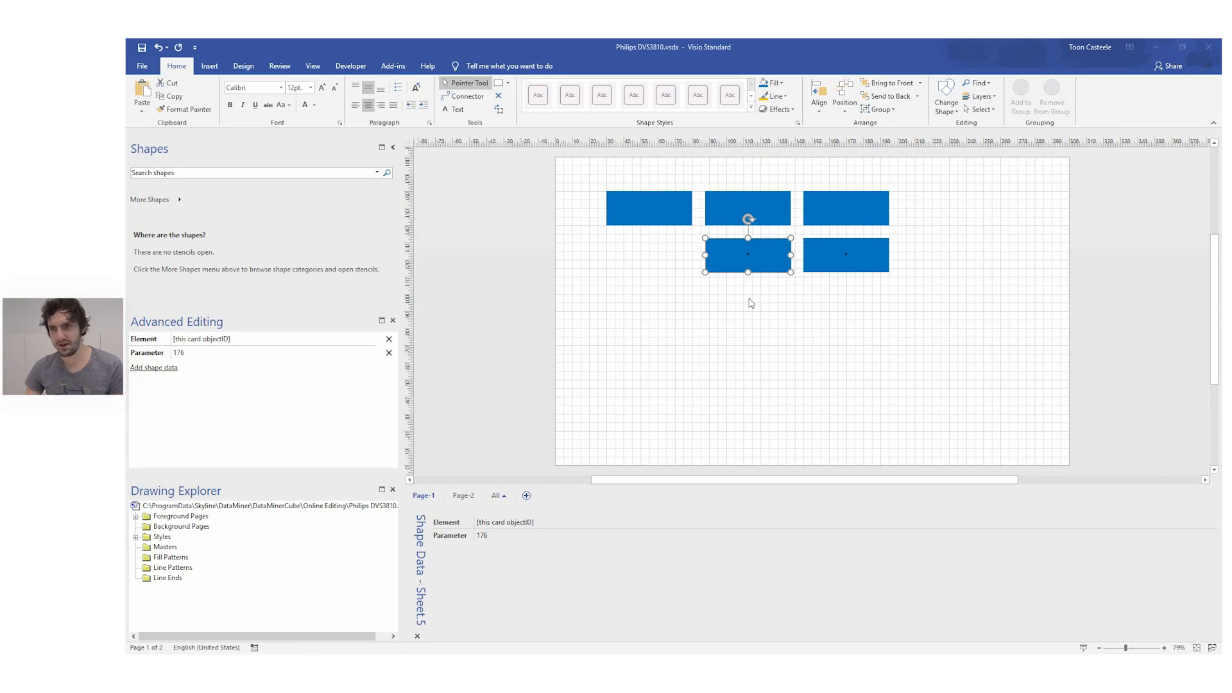
key("alt+Tab")
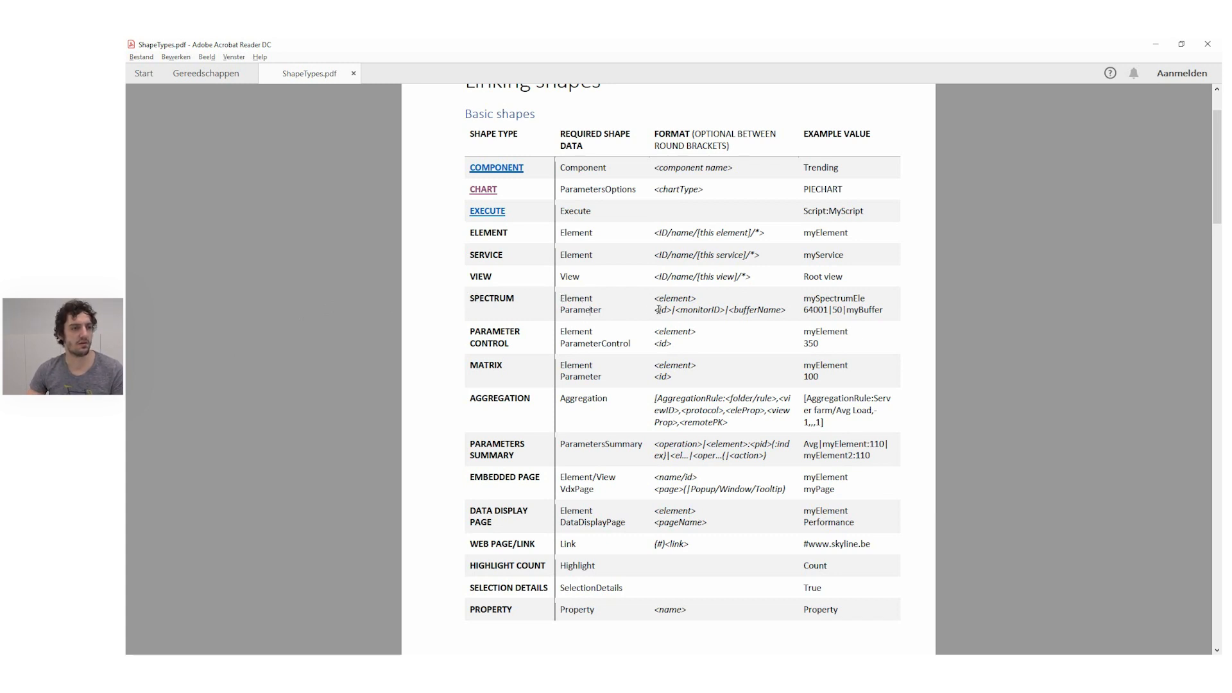
left_click_drag(671, 311, 784, 309)
left_click(757, 312)
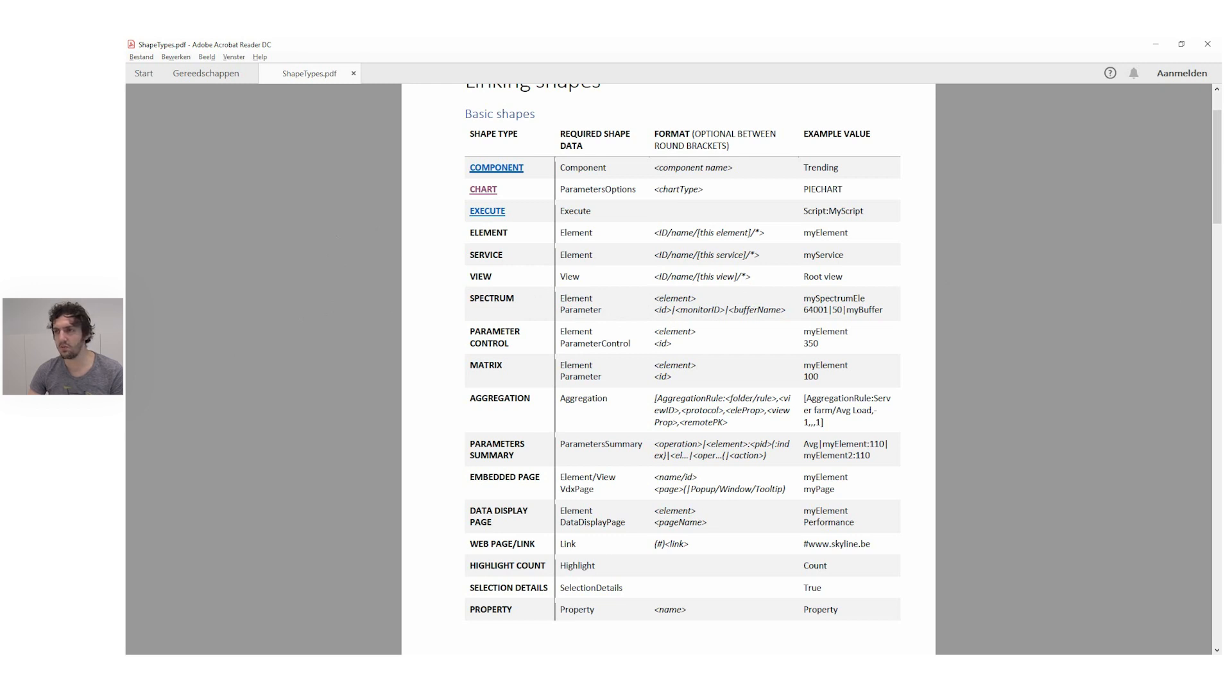
key("alt+Tab")
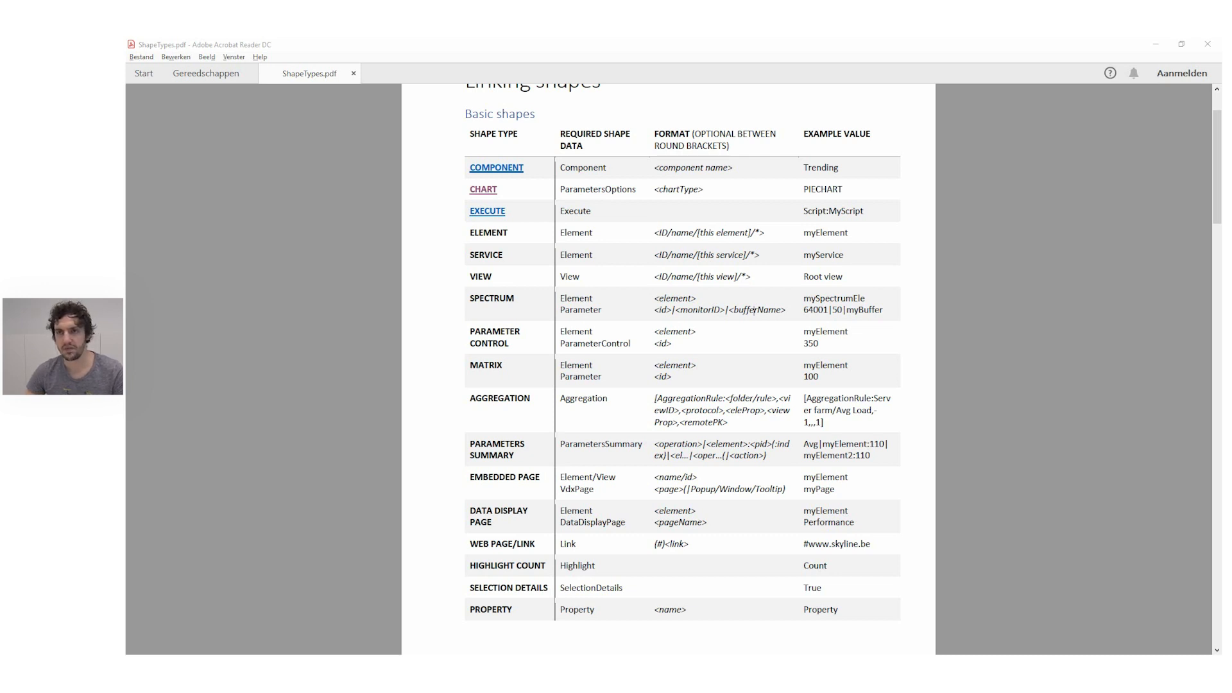
left_click_drag(1221, 112, 397, 40)
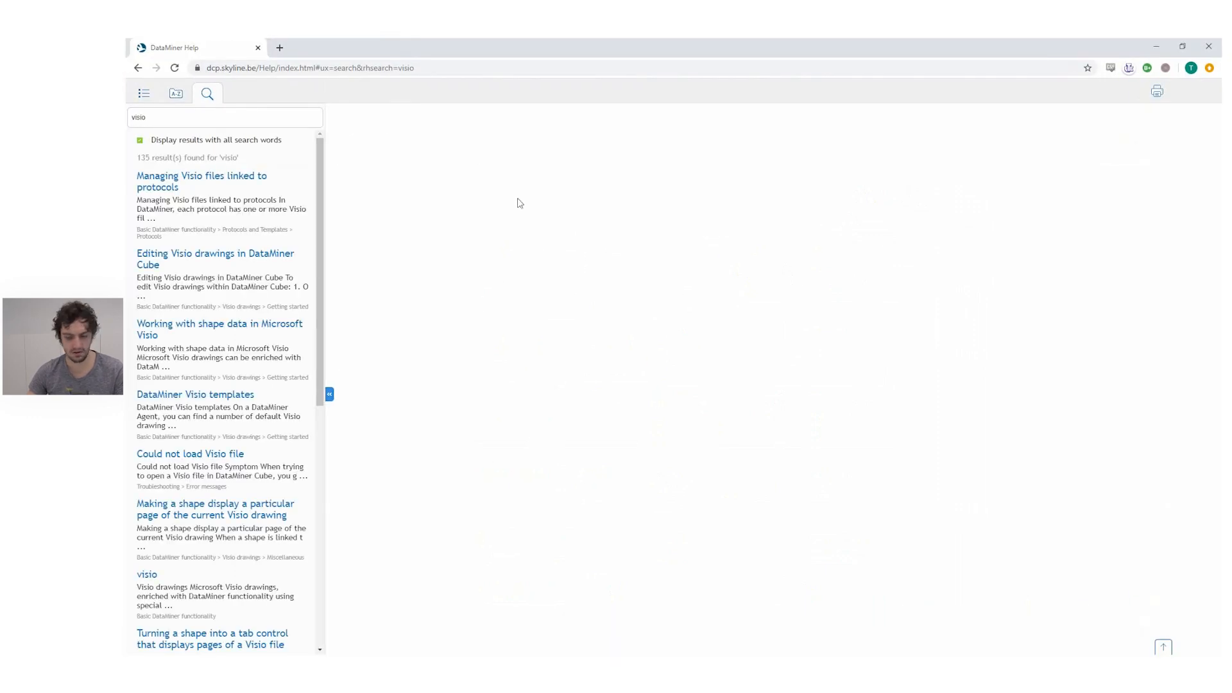
Step: Check the DataMiner Help site's web address and display the help in full screen
key("F11")
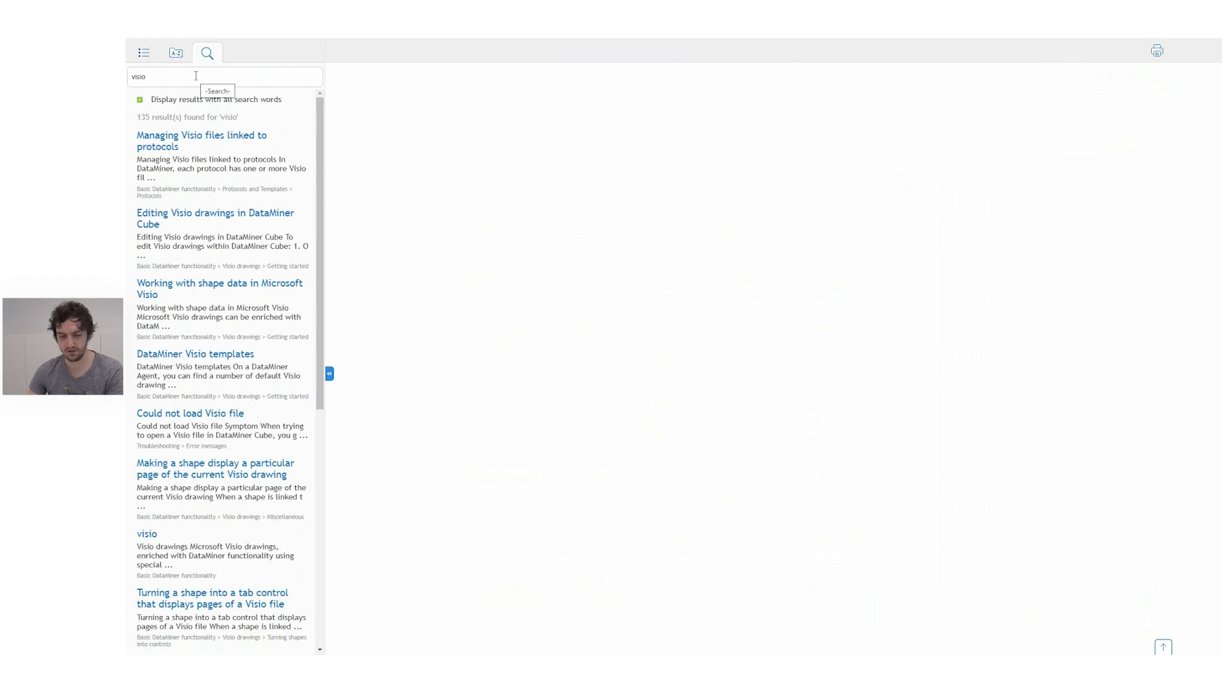
key("F11")
left_click(217, 70)
left_click(216, 70)
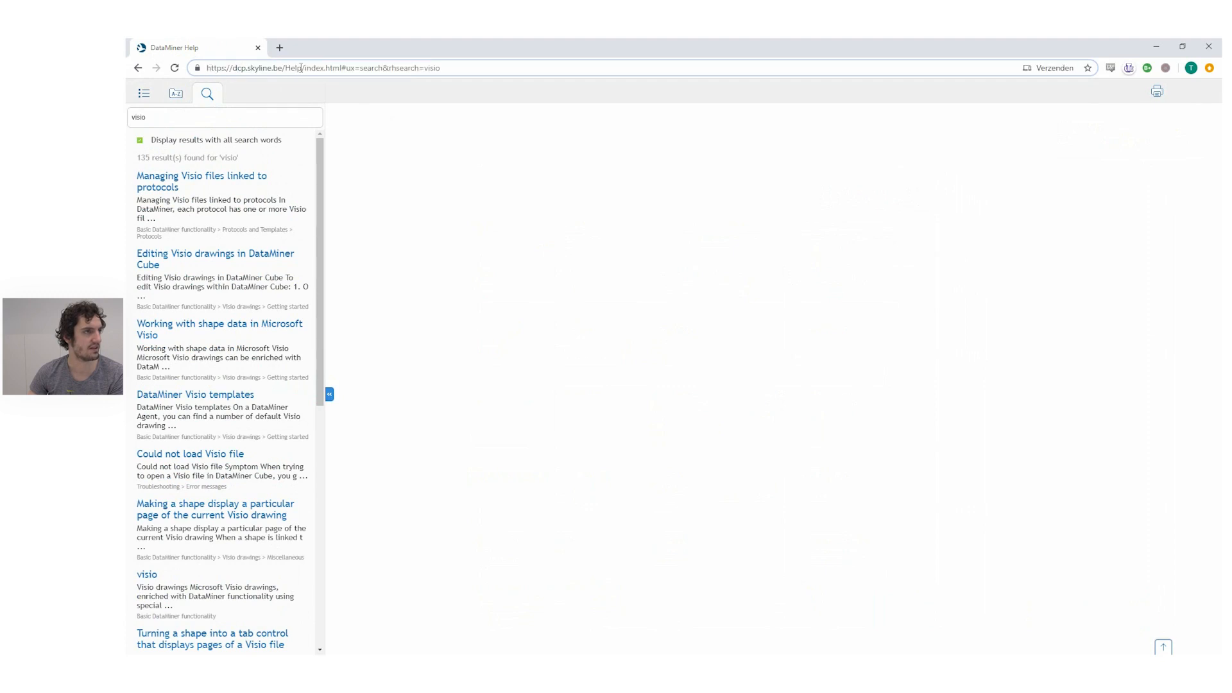
left_click(533, 207)
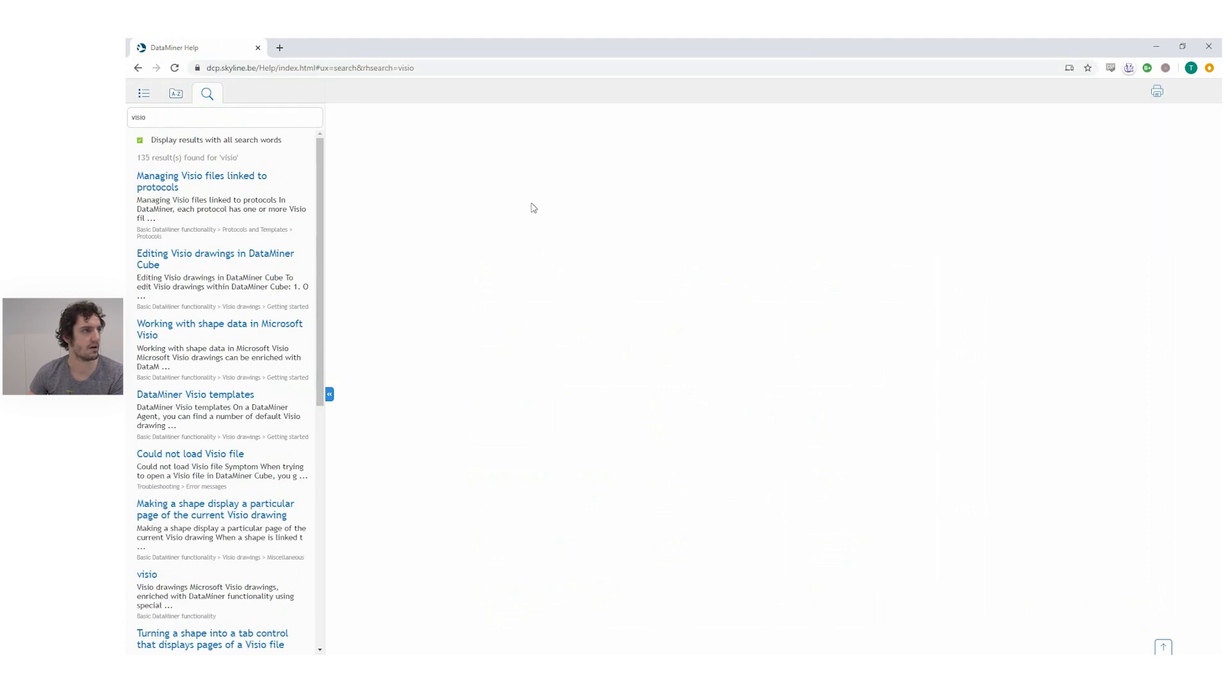
key("F11")
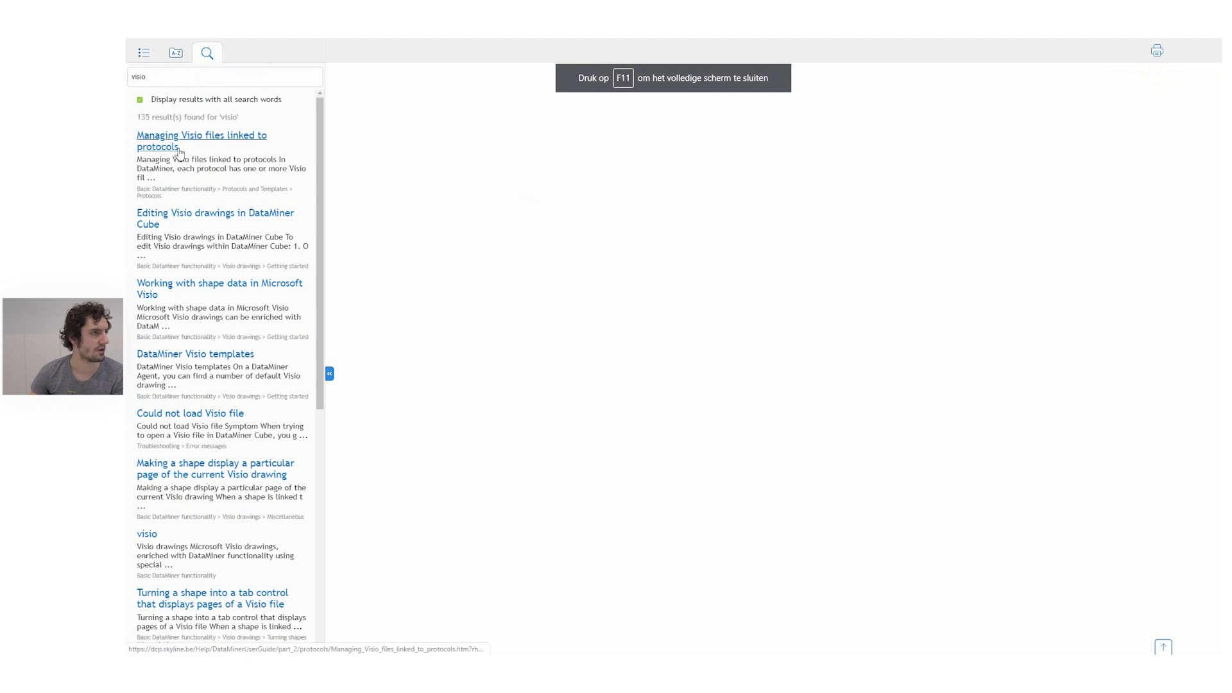
left_click(140, 99)
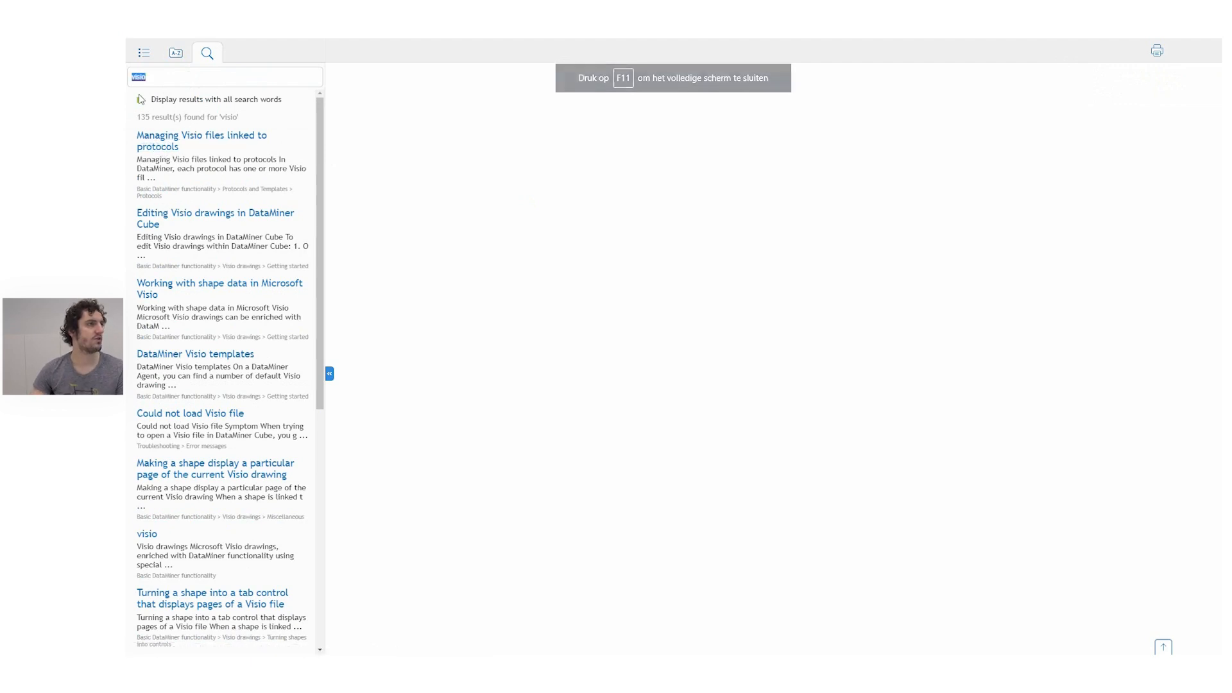
Step: Expand Basic DataMiner functionality and its Visio drawings section in the help's table of contents
left_click(143, 54)
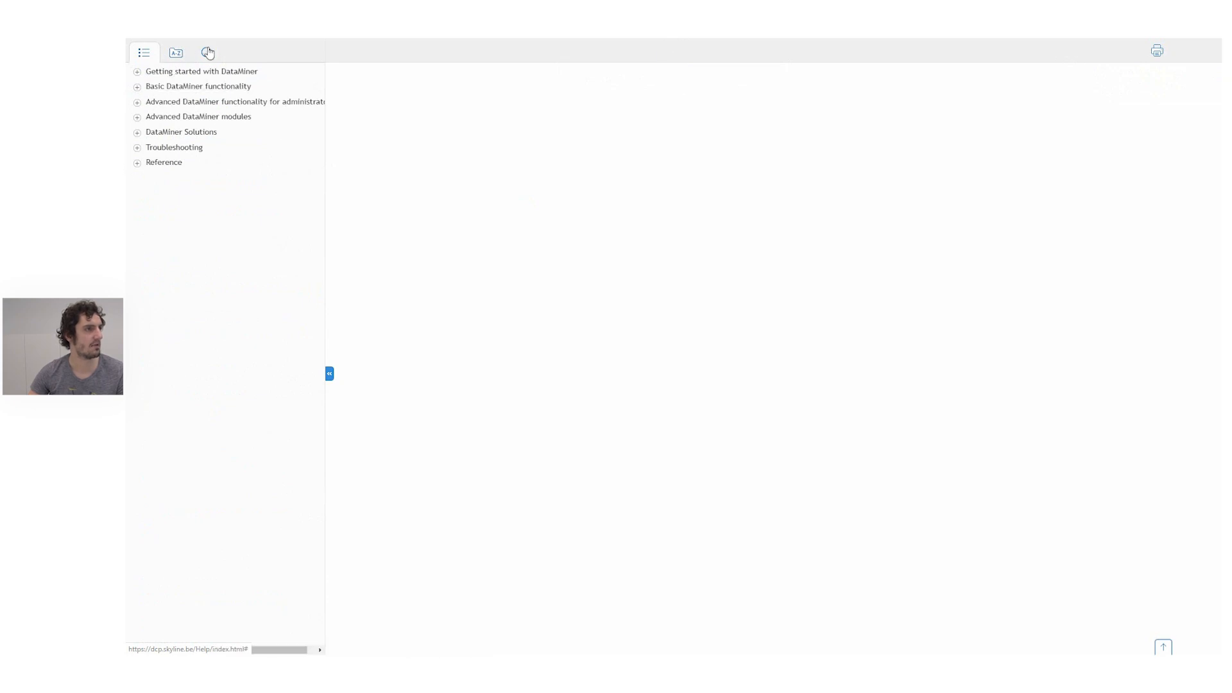
left_click(208, 53)
left_click(143, 54)
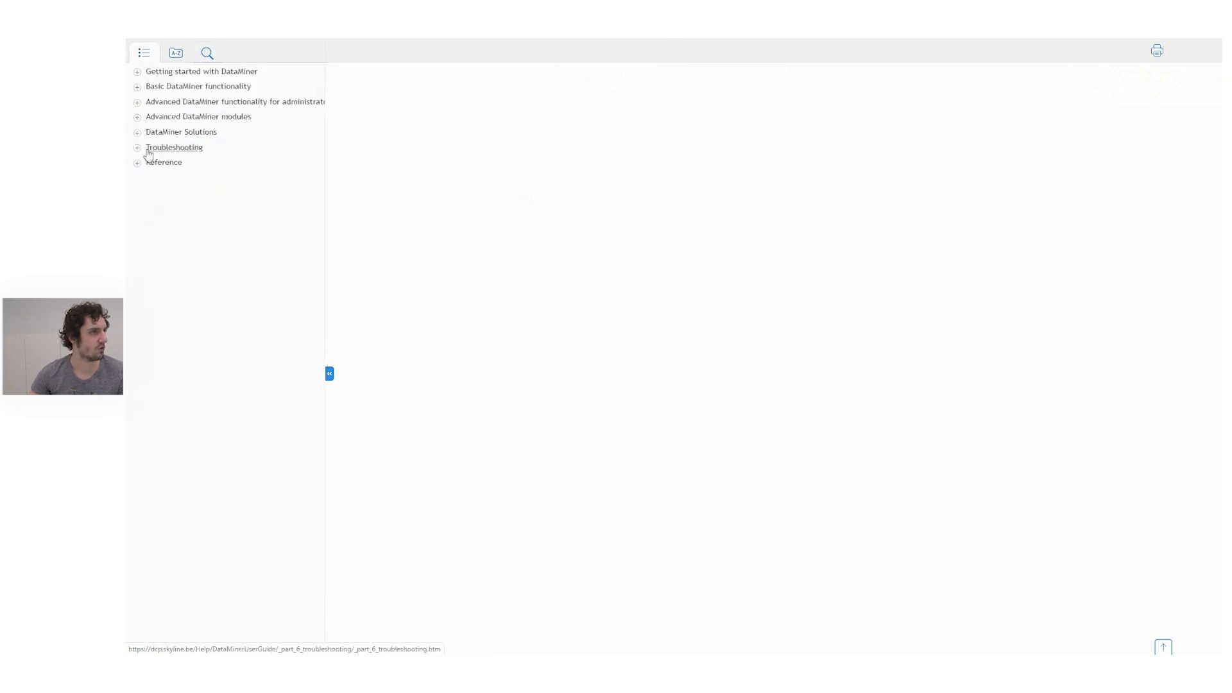
left_click(136, 90)
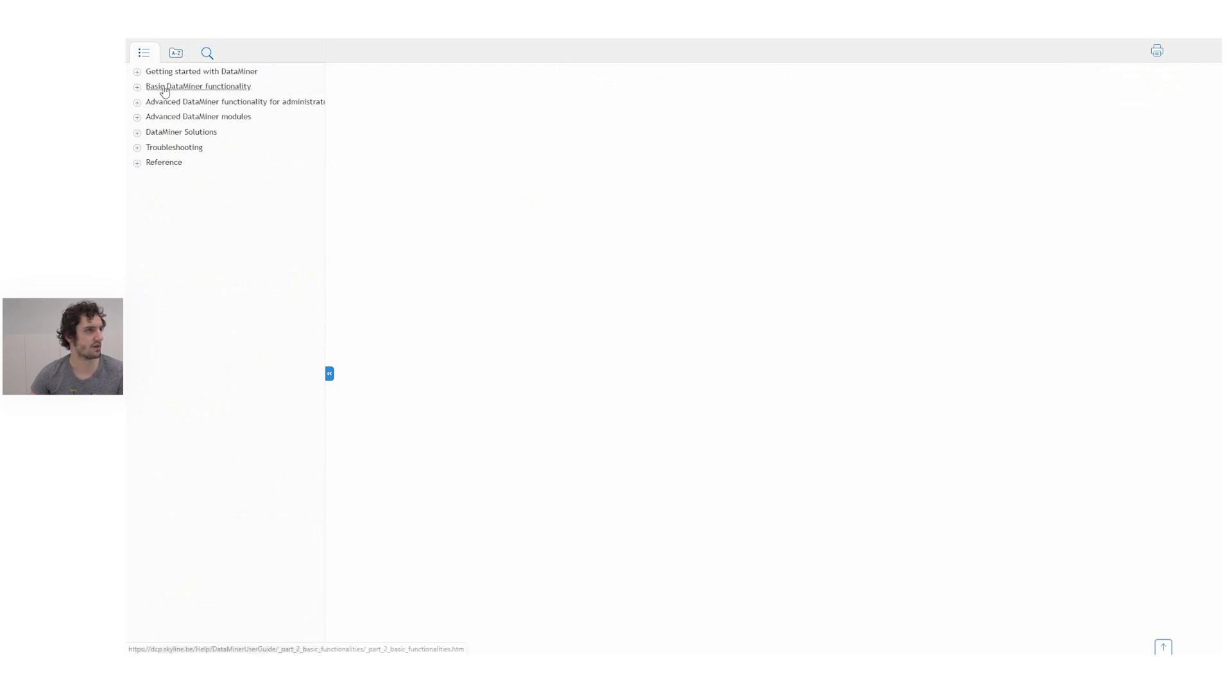
left_click(138, 89)
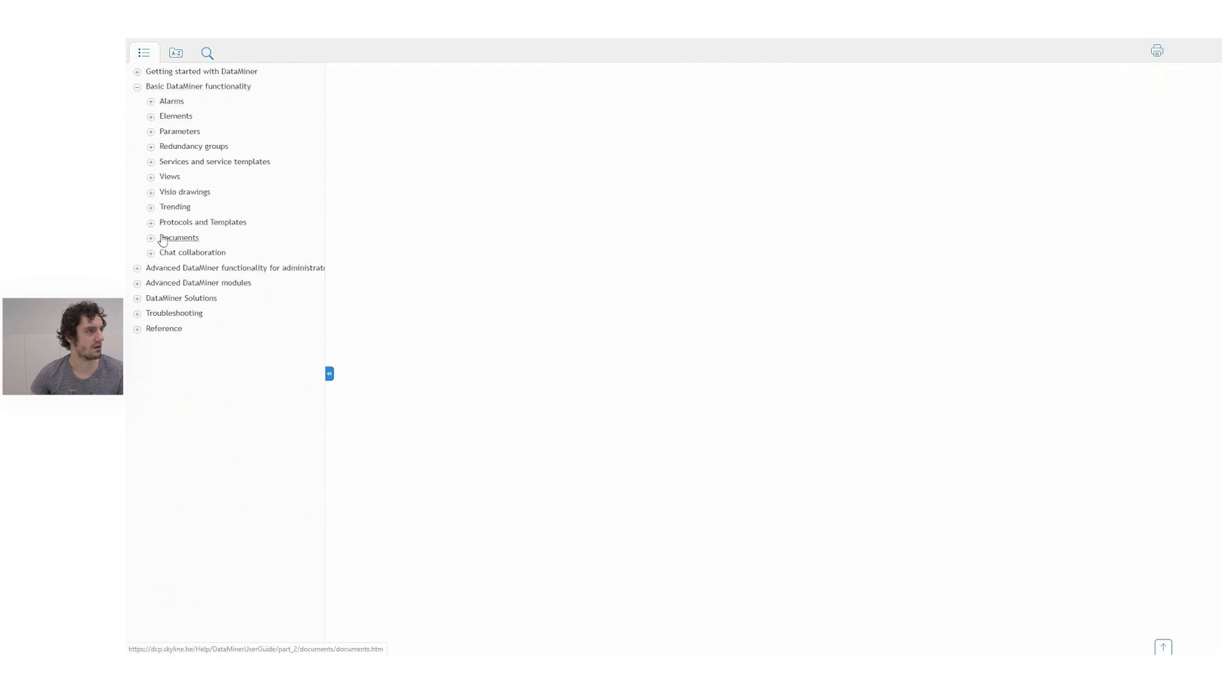
left_click(151, 192)
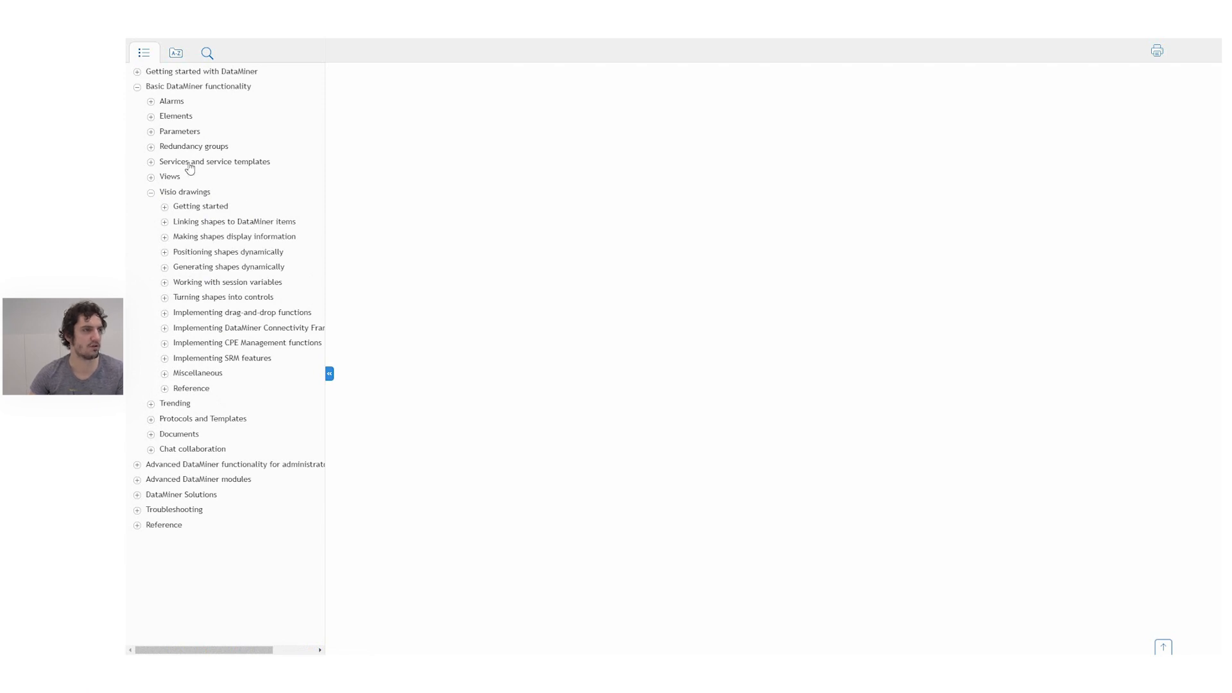
Step: Search the help for "visio spectrum parameter"
left_click(207, 53)
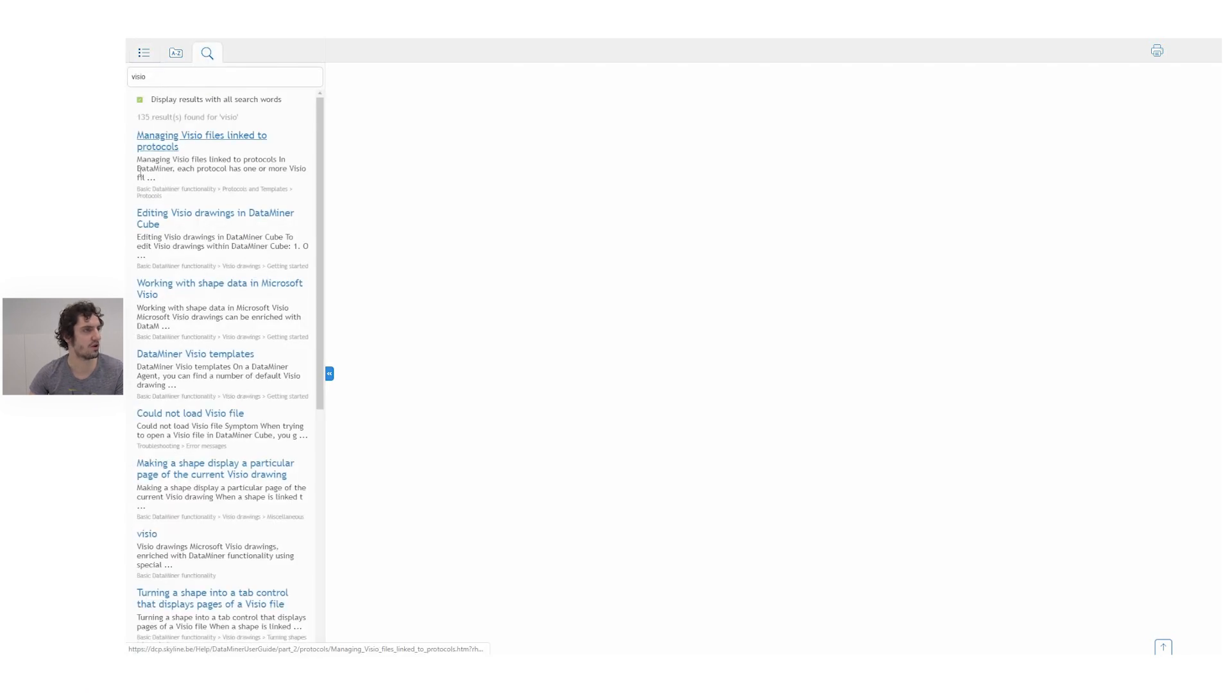
left_click(175, 78)
type("spe")
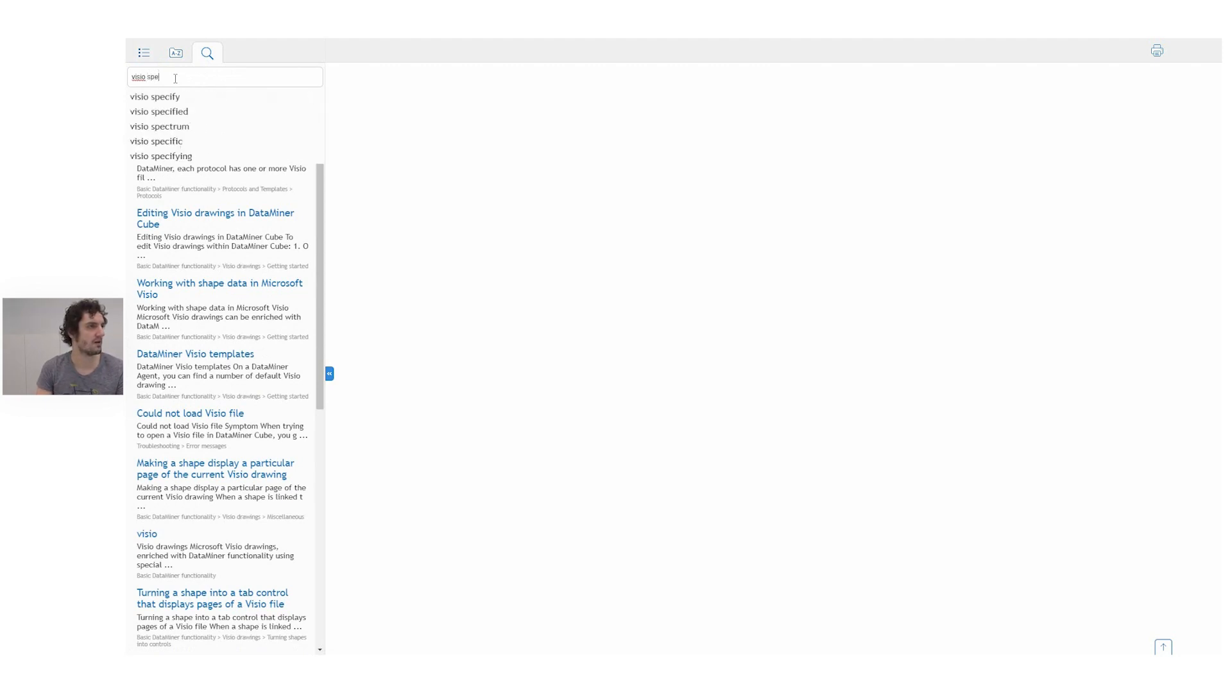
type("ctrum parameter")
key("Return")
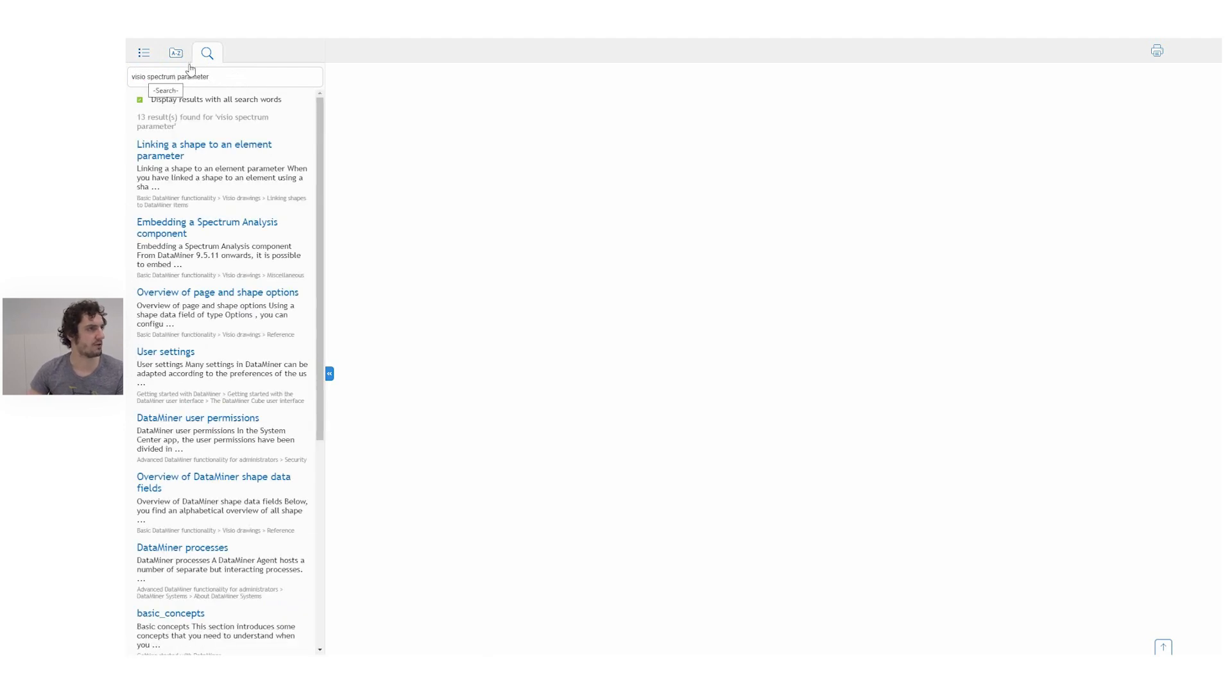
Step: Find "spectrum" in the article Linking a shape to an element parameter, examine the spectrum analyzer parameter format, and switch back to ShapeTypes.pdf
left_click(151, 159)
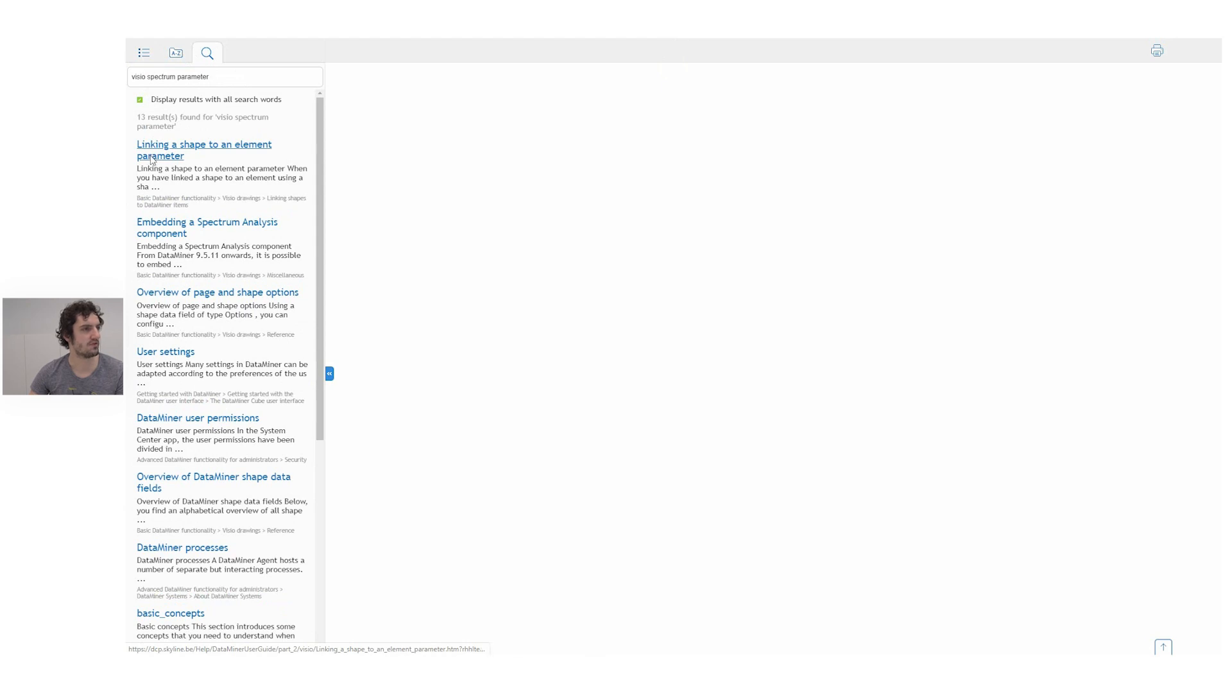
scroll(922, 286, "down", 2)
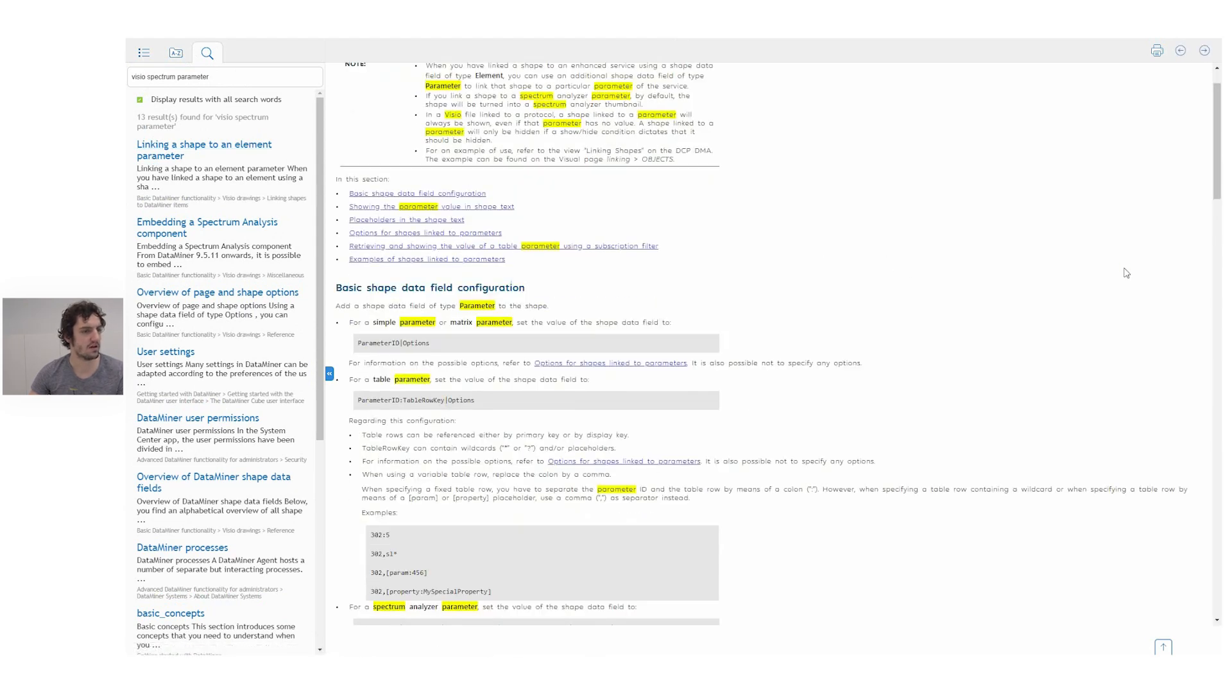
key("ctrl+f")
type("spectrum")
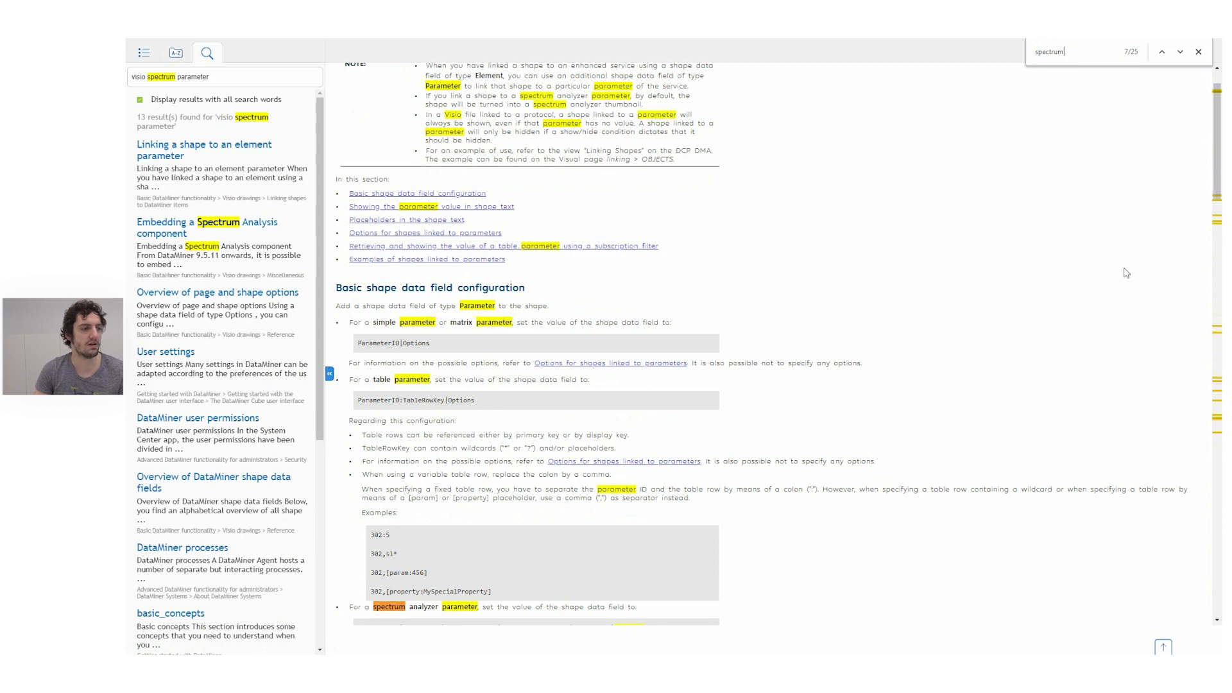
scroll(1126, 272, "down", 3)
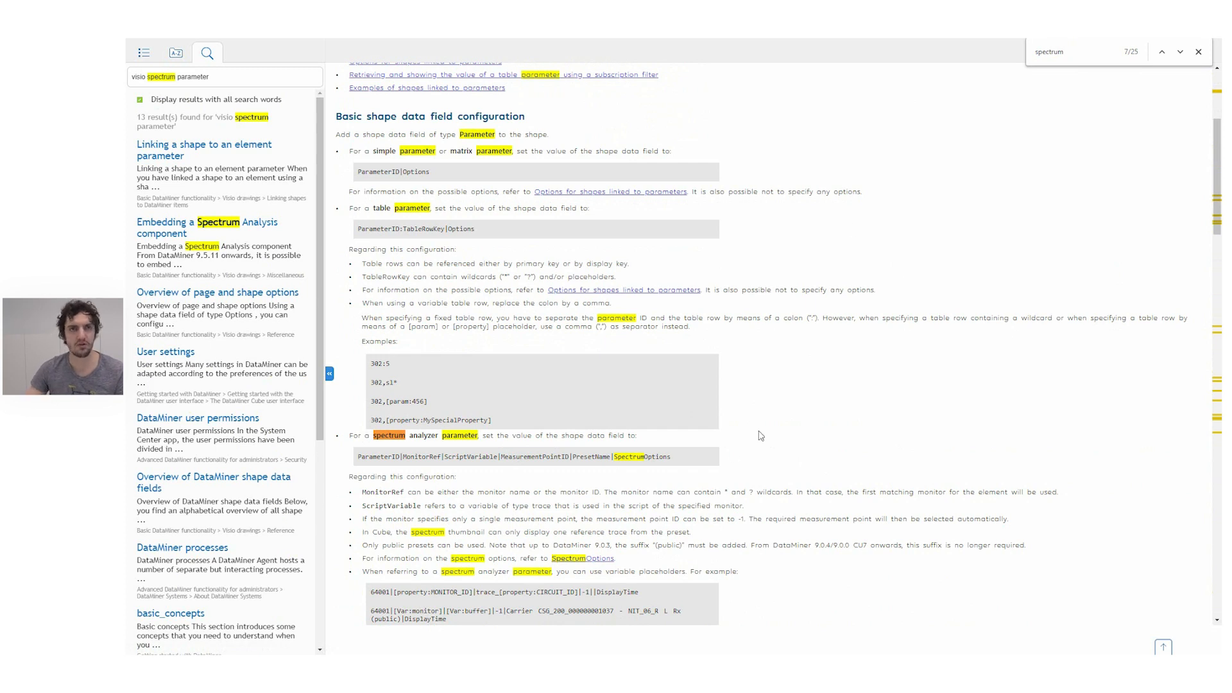
left_click(1198, 51)
left_click(938, 237)
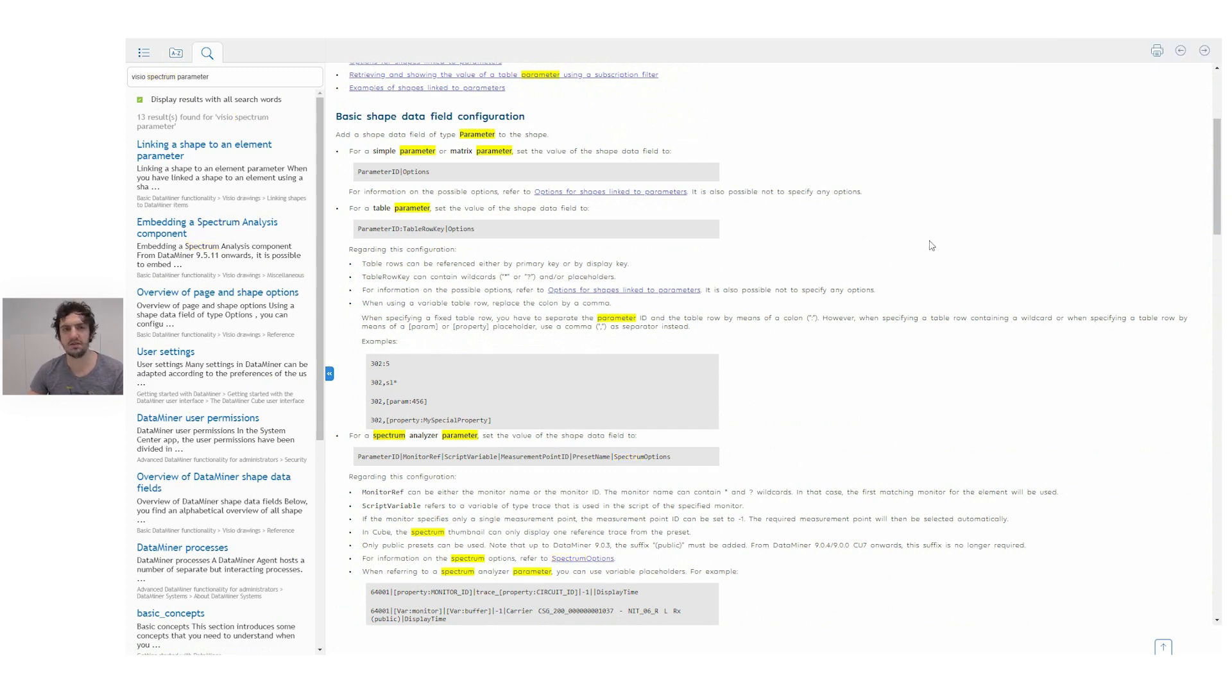
key("alt+Tab")
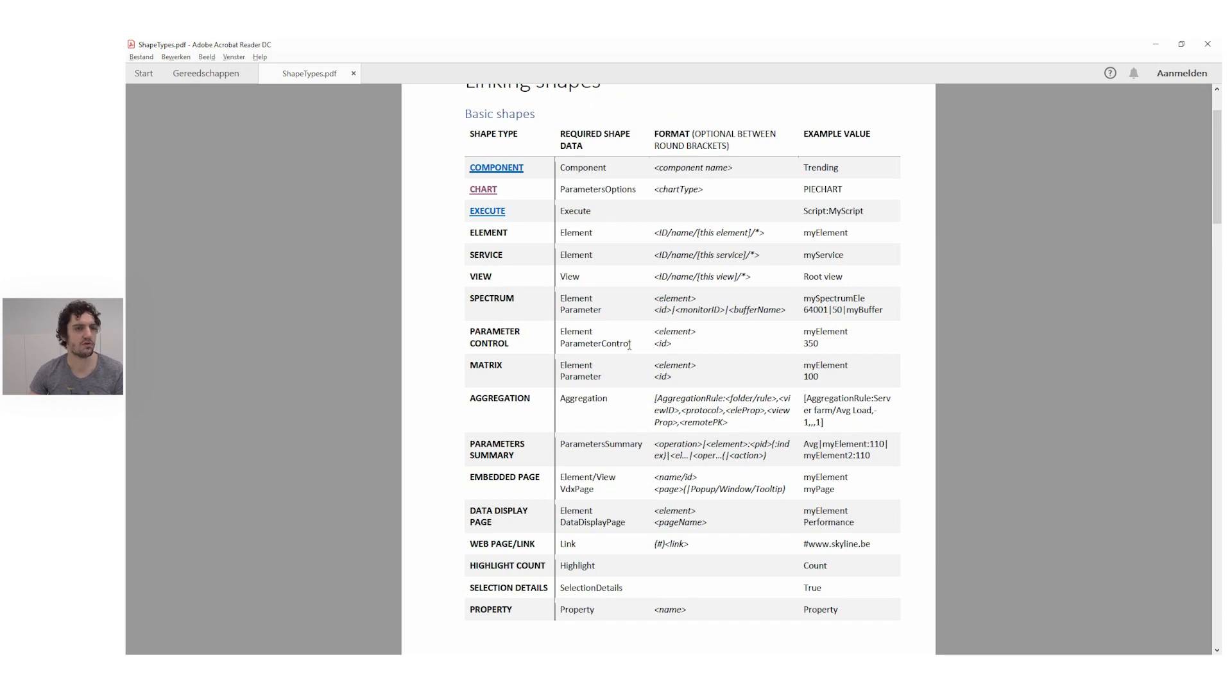